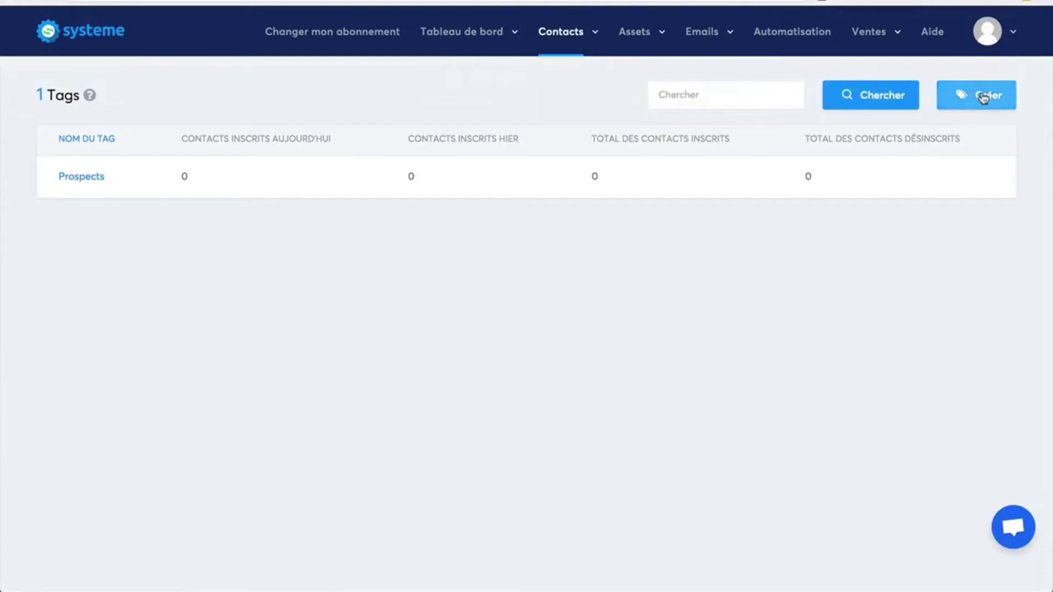
Create a new tag named "Clients" with "Clients" as its unsubscribe text and save it
type("Clients")
key("Tab")
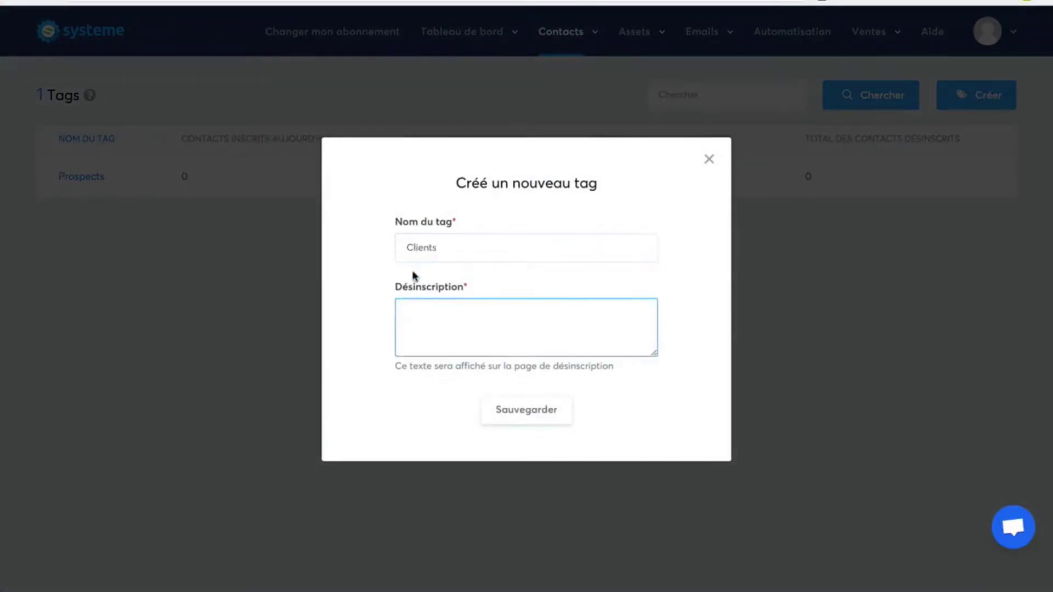
double_click(419, 248)
key("ctrl+c")
left_click(415, 310)
key("ctrl+v")
left_click(522, 415)
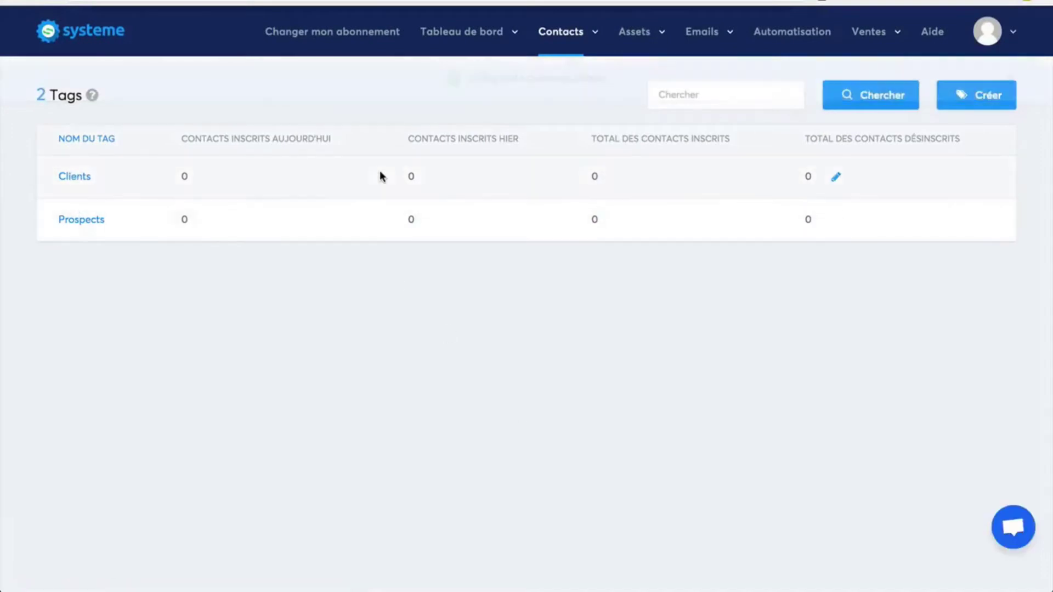
Start a new capture page under Pages et formulaires using the "Video" template
mouse_move(481, 32)
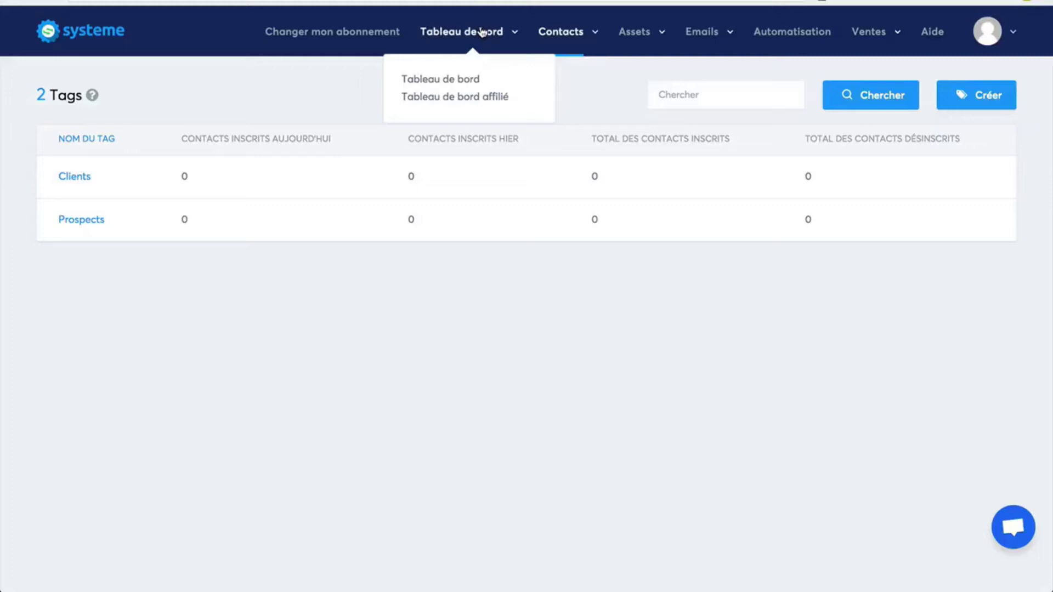
mouse_move(635, 38)
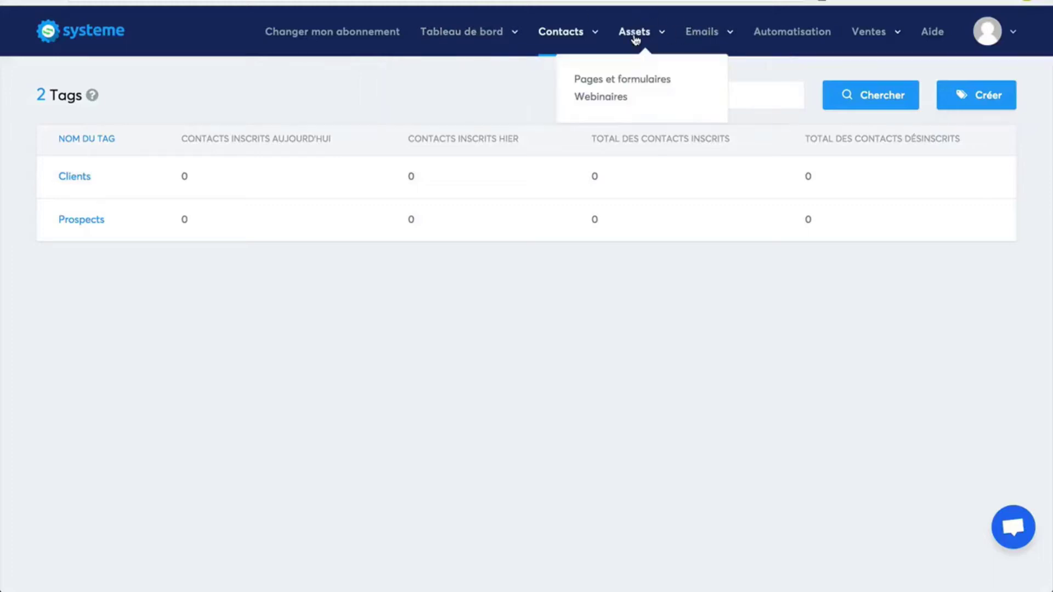
left_click(614, 79)
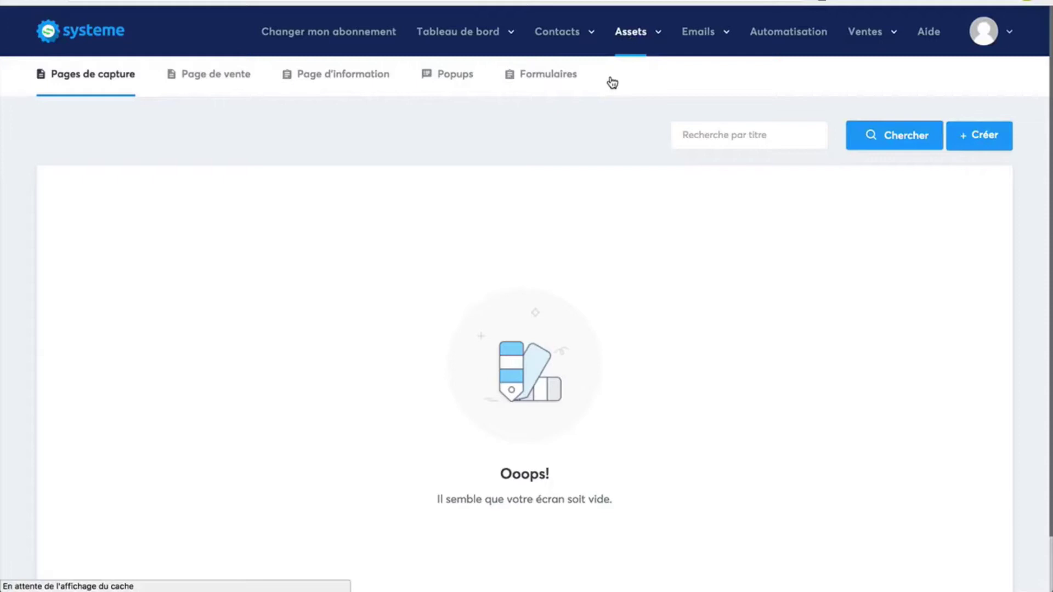
left_click(971, 138)
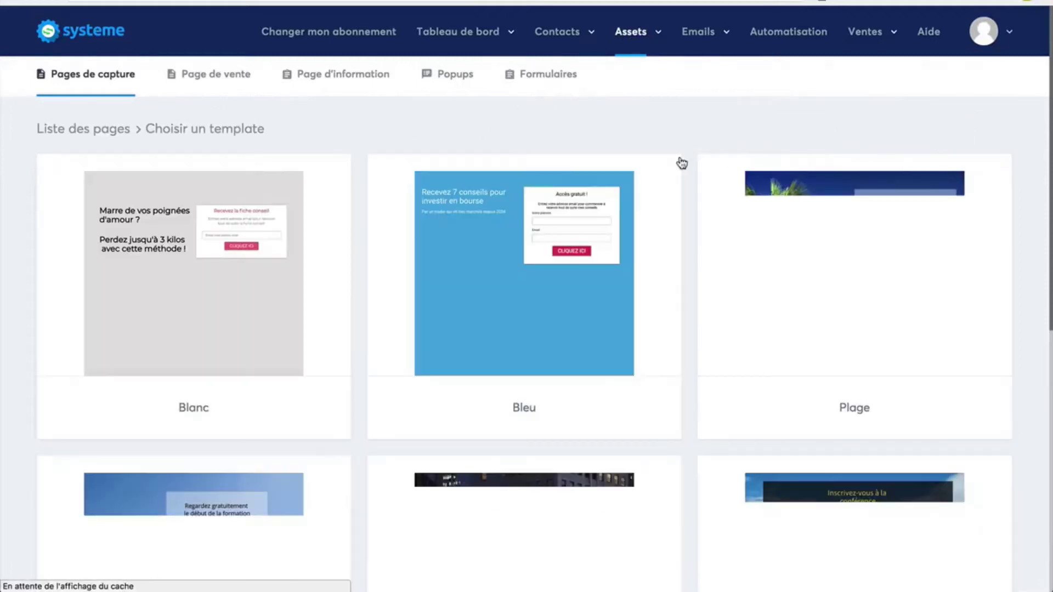
scroll(1029, 298, "down", 8)
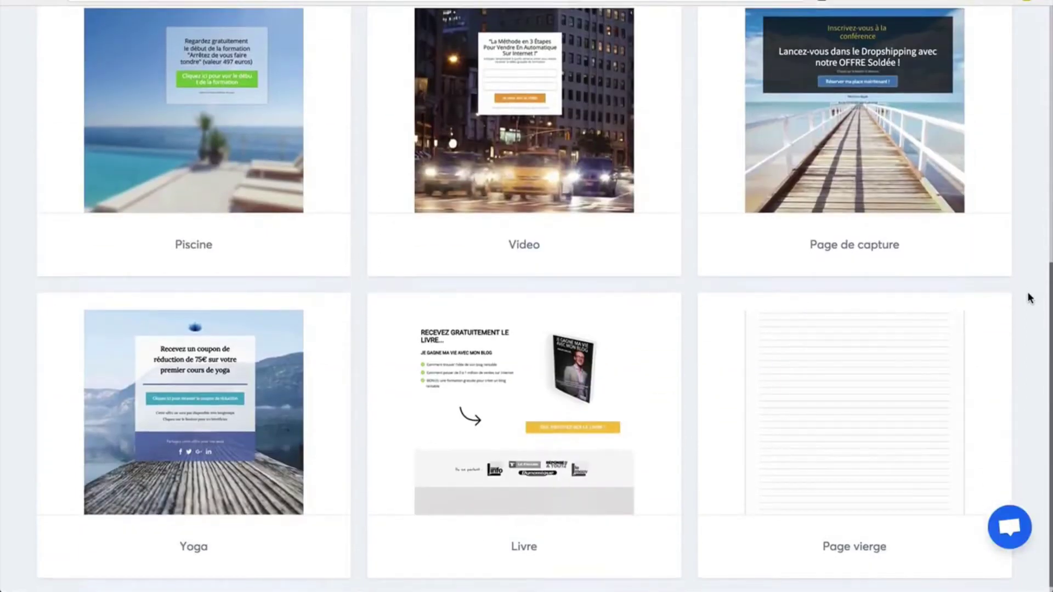
scroll(1030, 297, "up", 6)
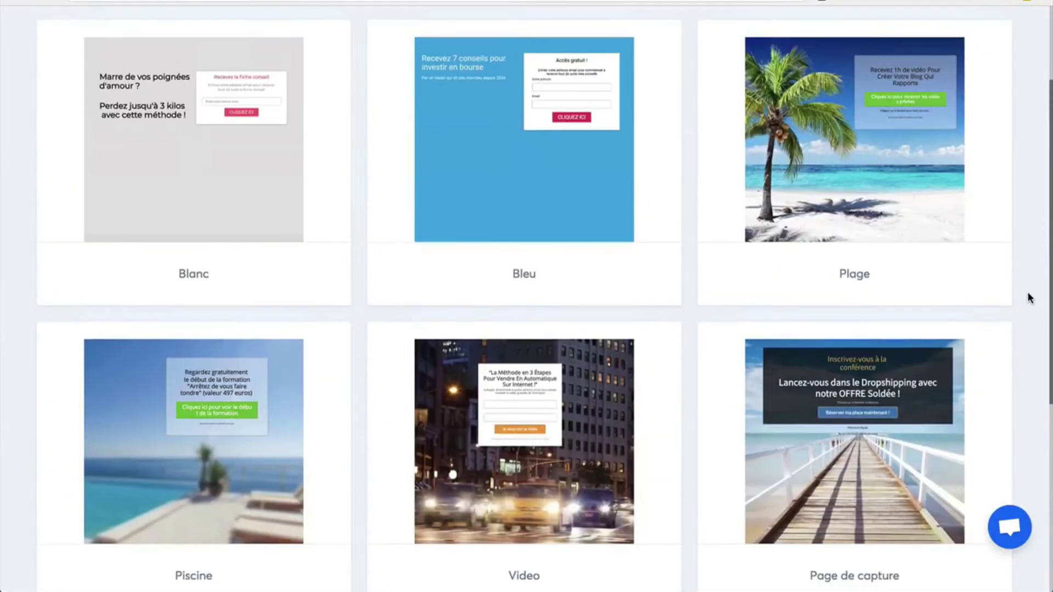
mouse_move(596, 445)
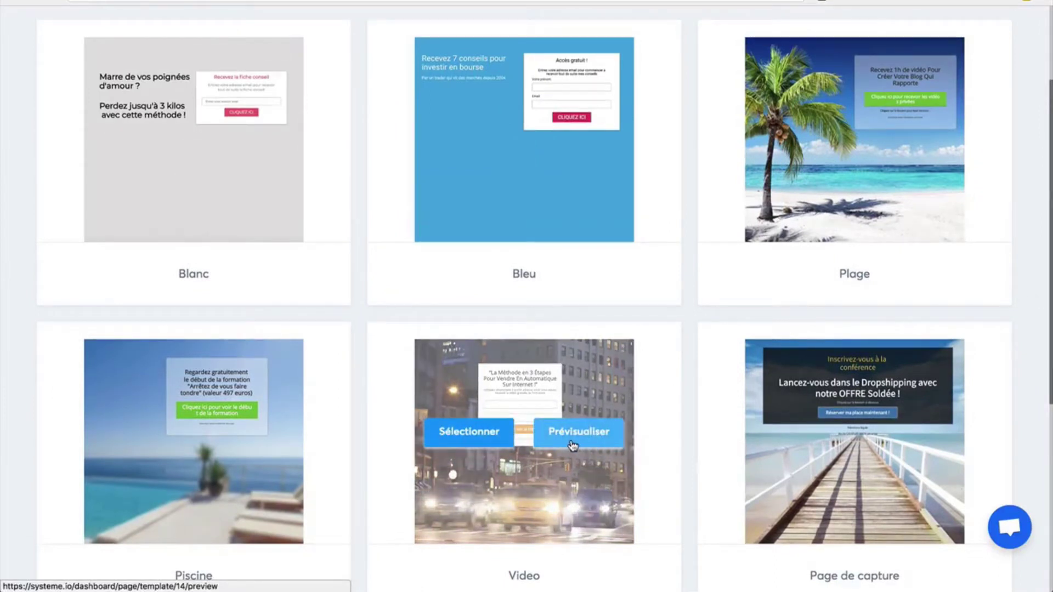
left_click(480, 436)
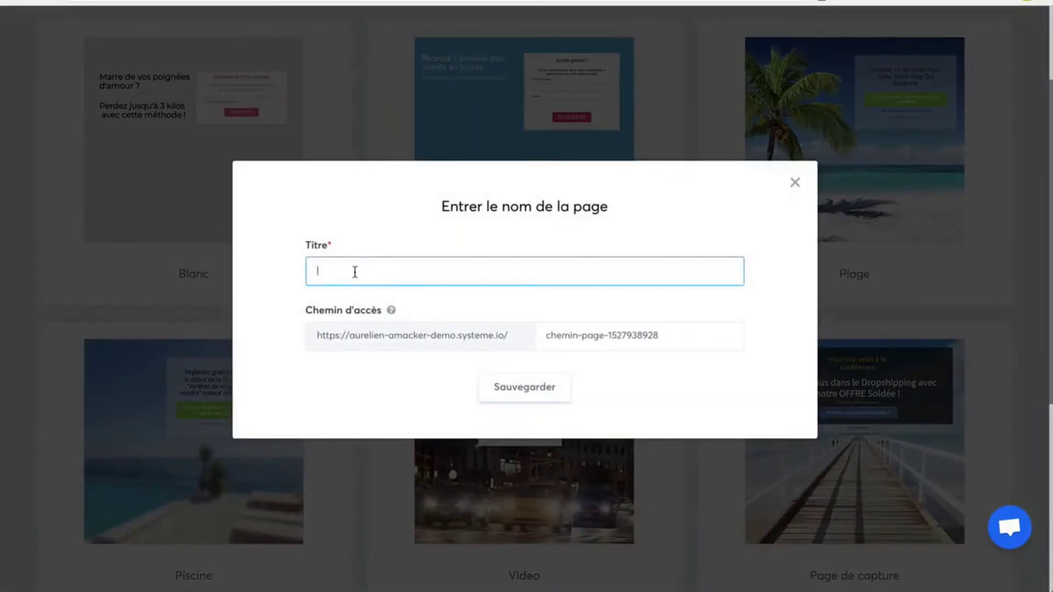
Enter "Téléchargez le guide gratuit" as the title of the new page
type("Syst")
key("BackSpace")
key("BackSpace")
key("BackSpace")
type("Téléchargez le guid")
key("BackSpace")
key("BackSpace")
key("BackSpace")
type("guid egro")
type("tuit")
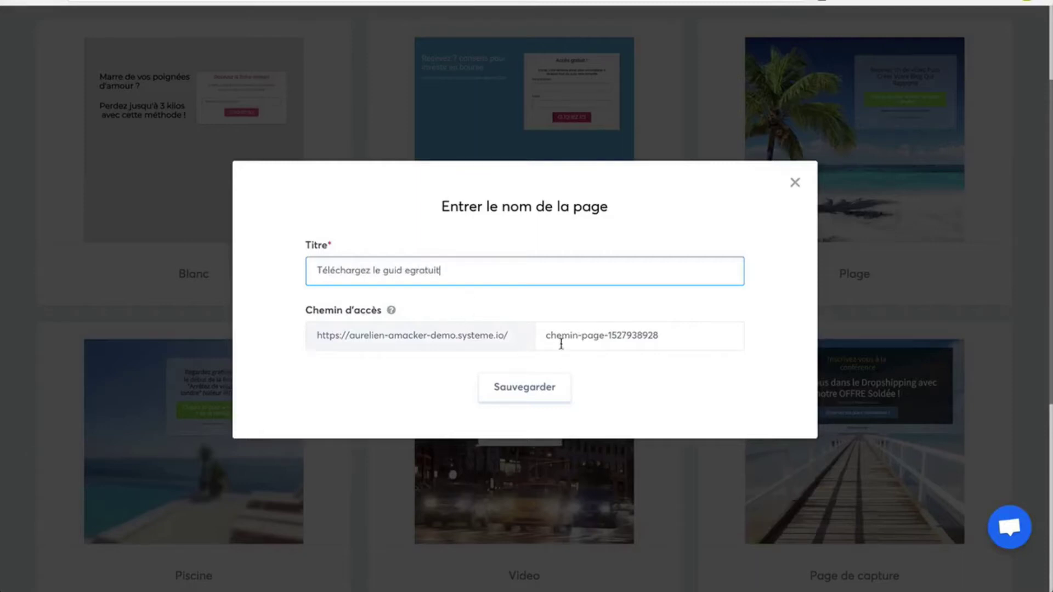
left_click(405, 269)
key("BackSpace")
left_click(411, 270)
Set the page's access path to "guide-gratuit" and save to create the page
left_click_drag(670, 335, 500, 311)
type("guide-")
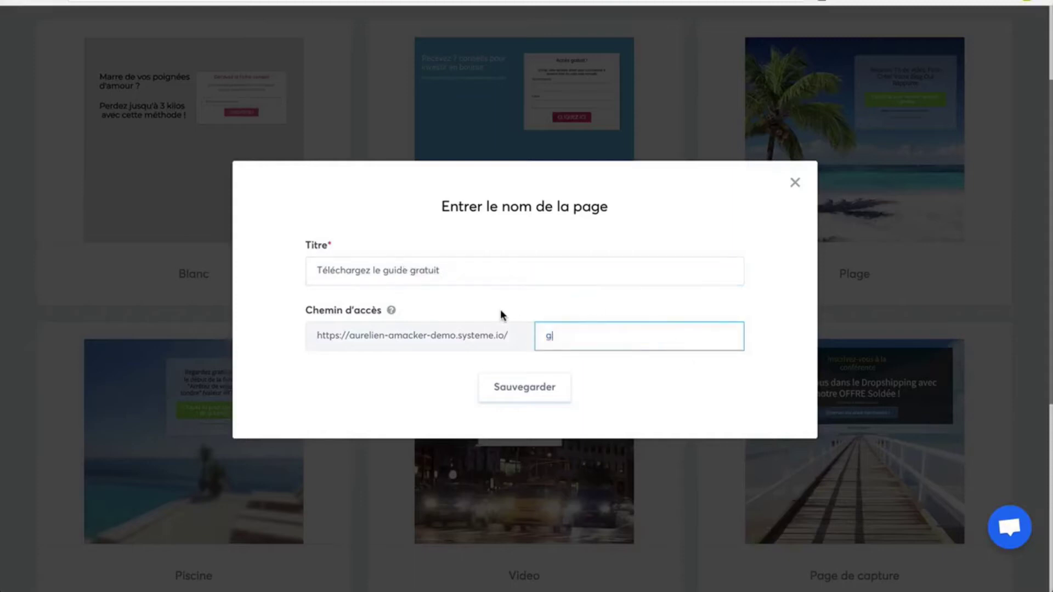
type("gratuit")
left_click(528, 388)
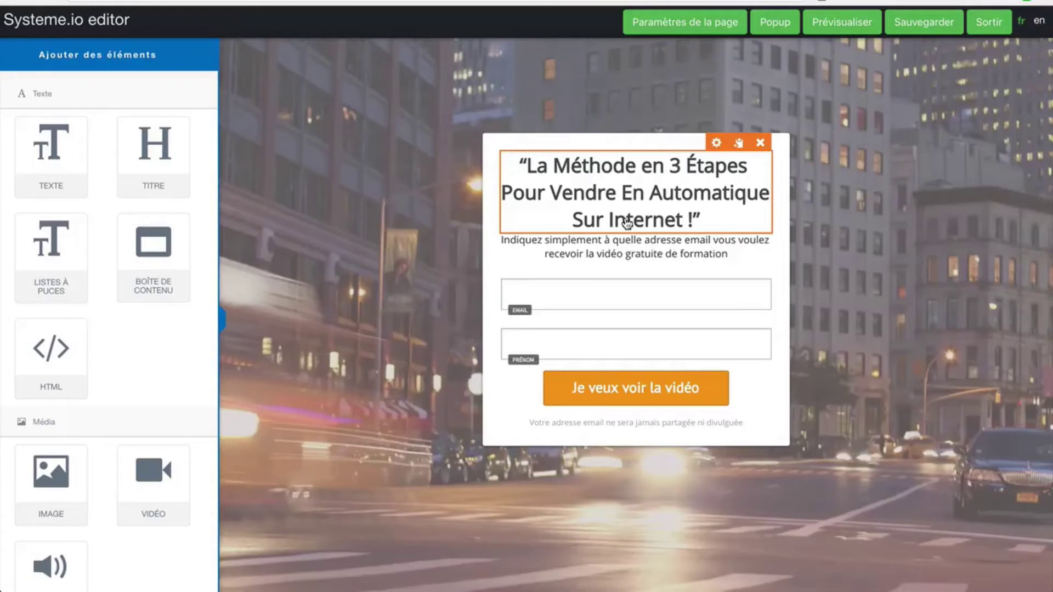
Replace "Vendre En Automatique Sur Internet" in the page headline with "maigrir rapidement"
left_click(657, 196)
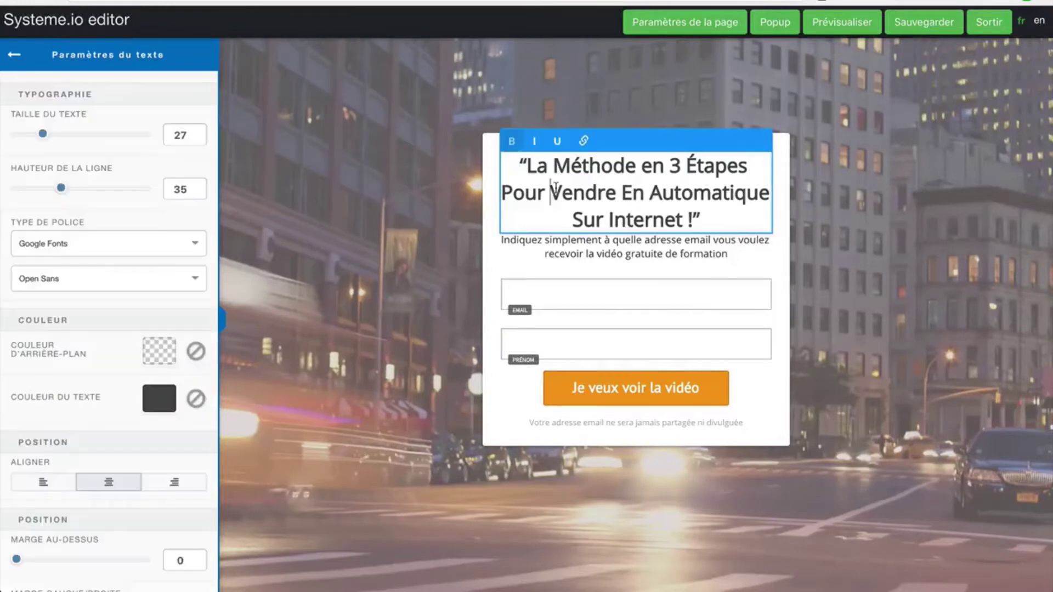
left_click_drag(550, 191, 680, 210)
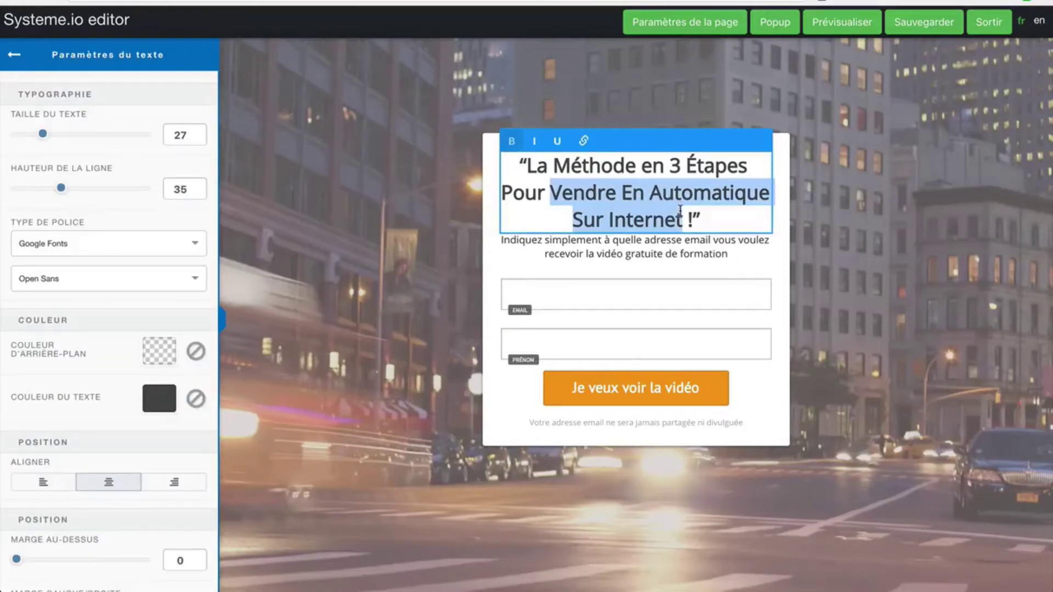
type("mi")
key("BackSpace")
type("ag")
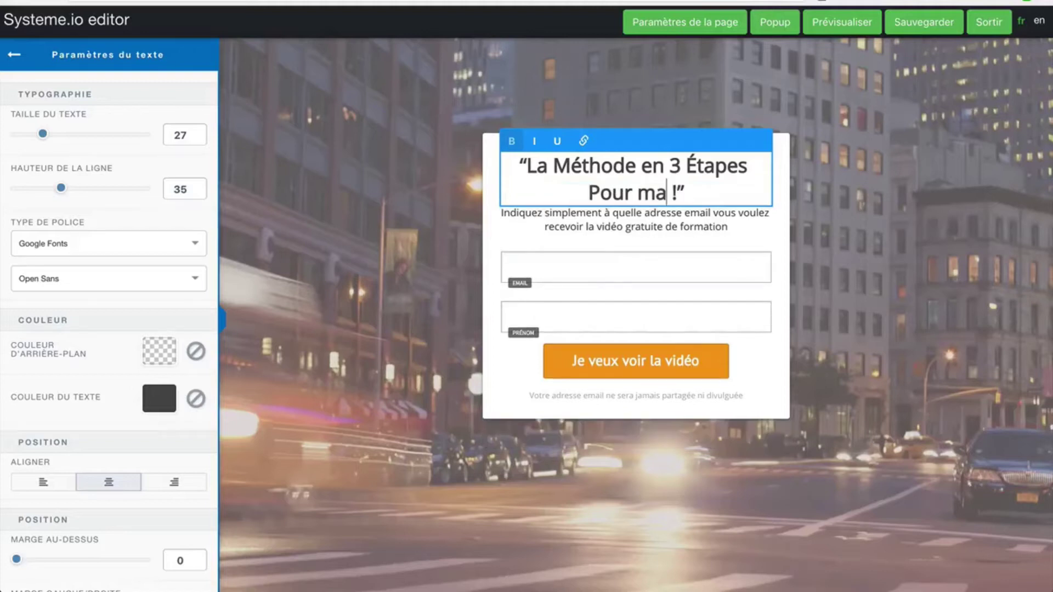
key("BackSpace")
type("igrir")
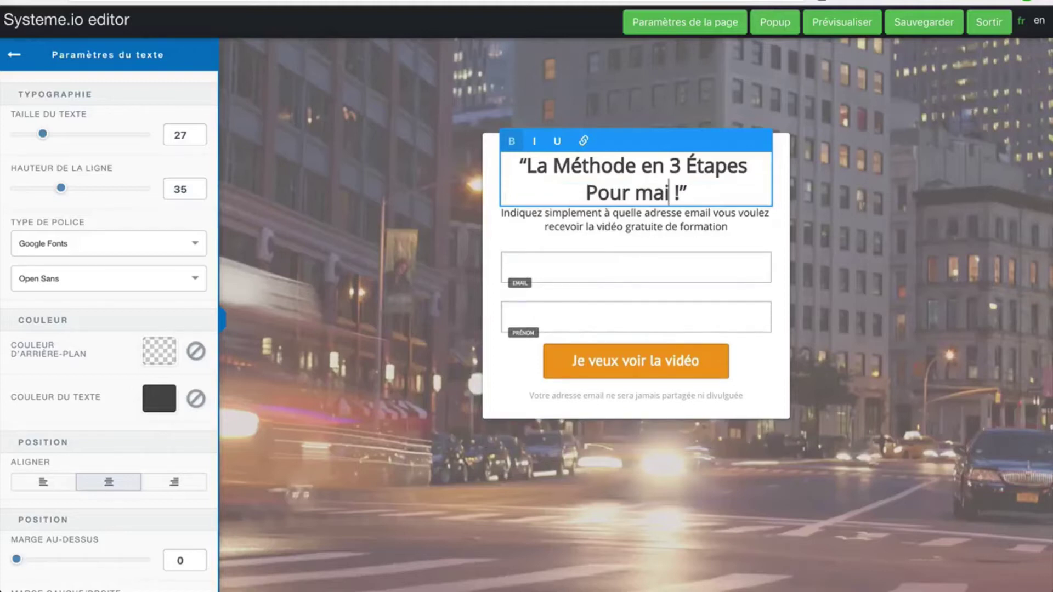
type(" rapidement")
Lowercase the initials in the headline so it reads "La méthode en 3 étapes pour maigrir rapidement !", and finish editing the text
key("alt+Left")
key("alt+Left")
key("alt+Left")
key("Delete")
type("p")
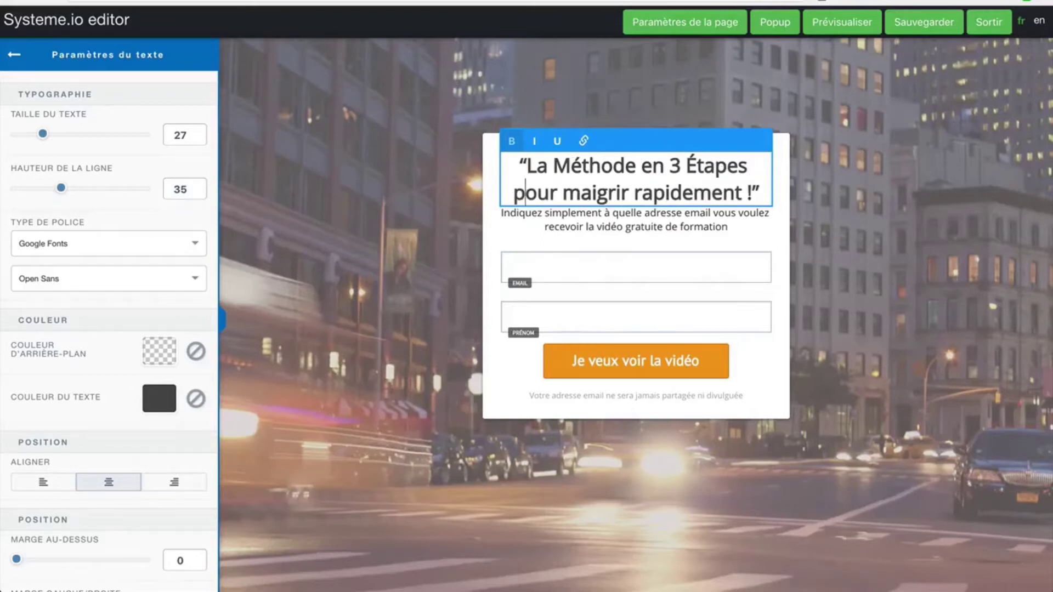
left_click(570, 164)
key("BackSpace")
type("m")
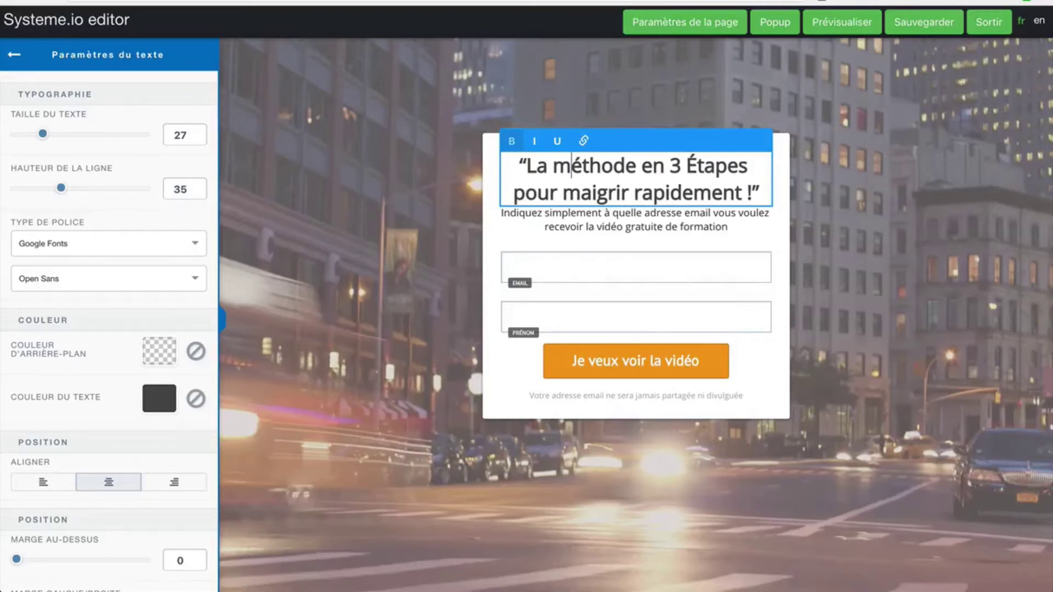
left_click(697, 170)
key("BackSpace")
type("é")
left_click(660, 224)
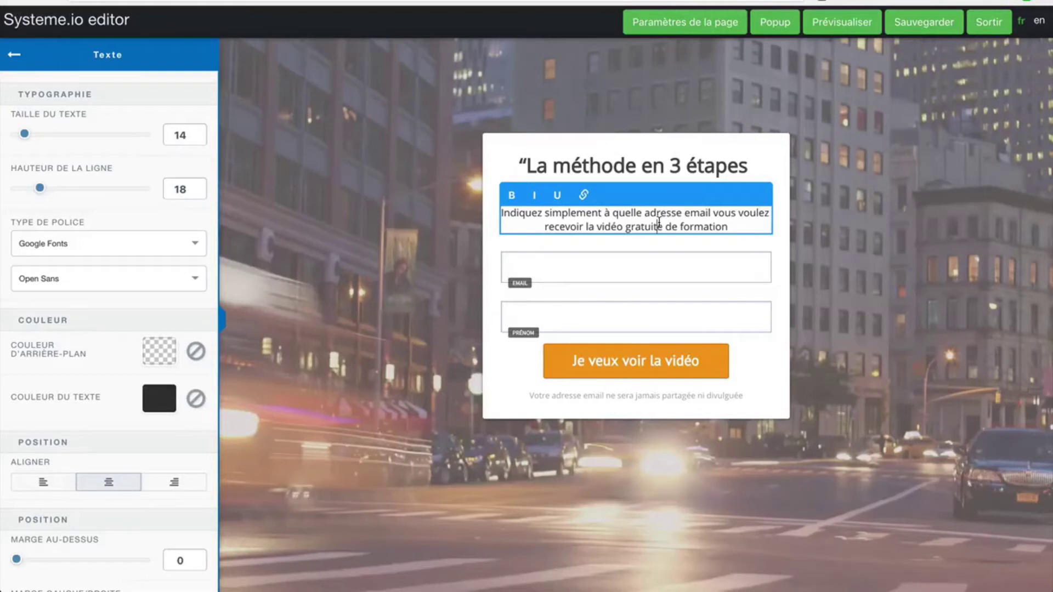
left_click(857, 245)
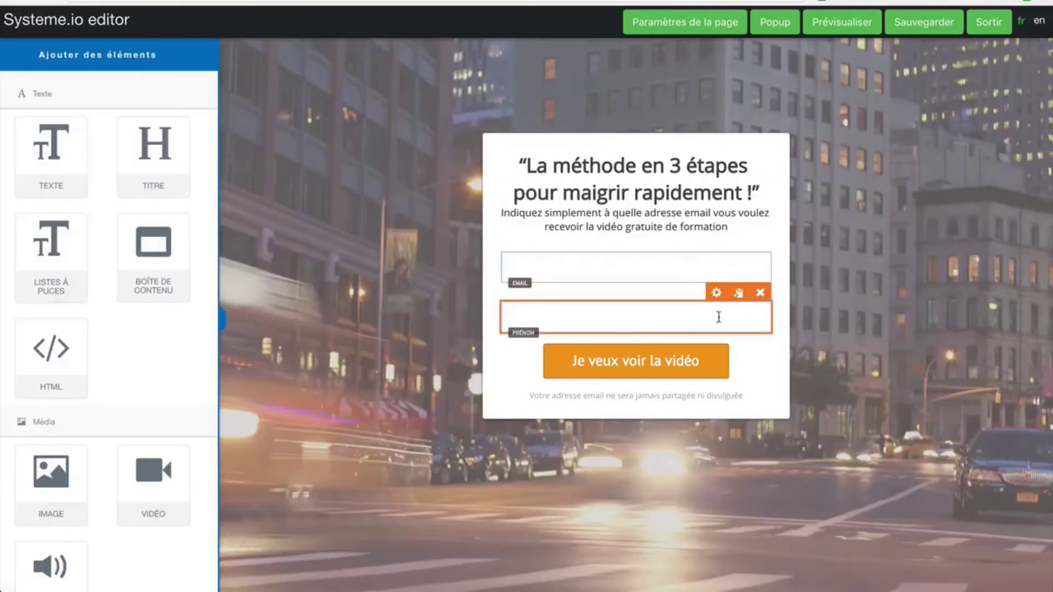
Delete the Prénom field from the capture form, then save and exit the page editor
left_click(760, 293)
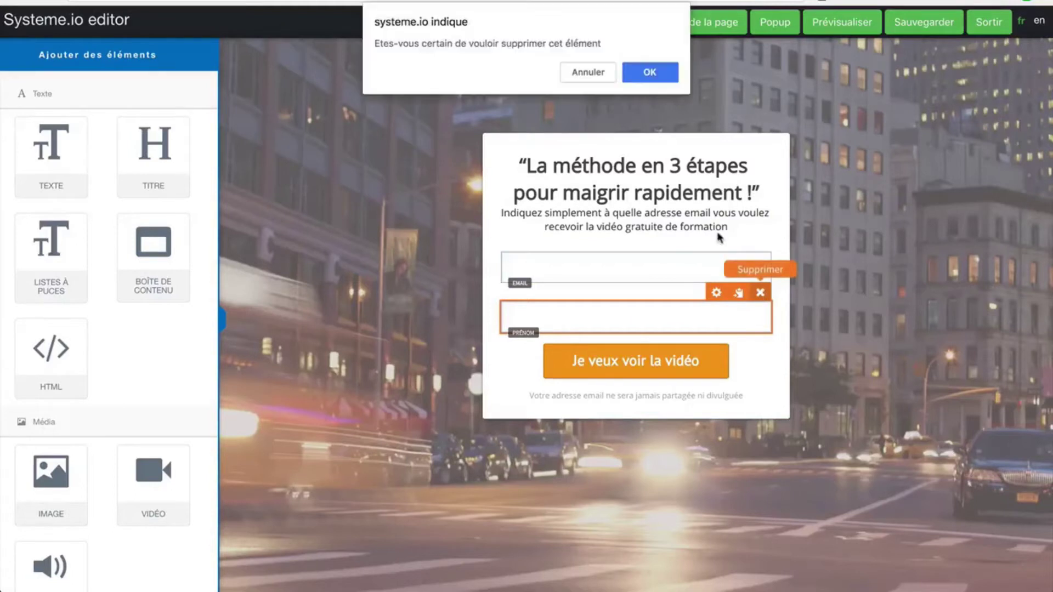
left_click(649, 71)
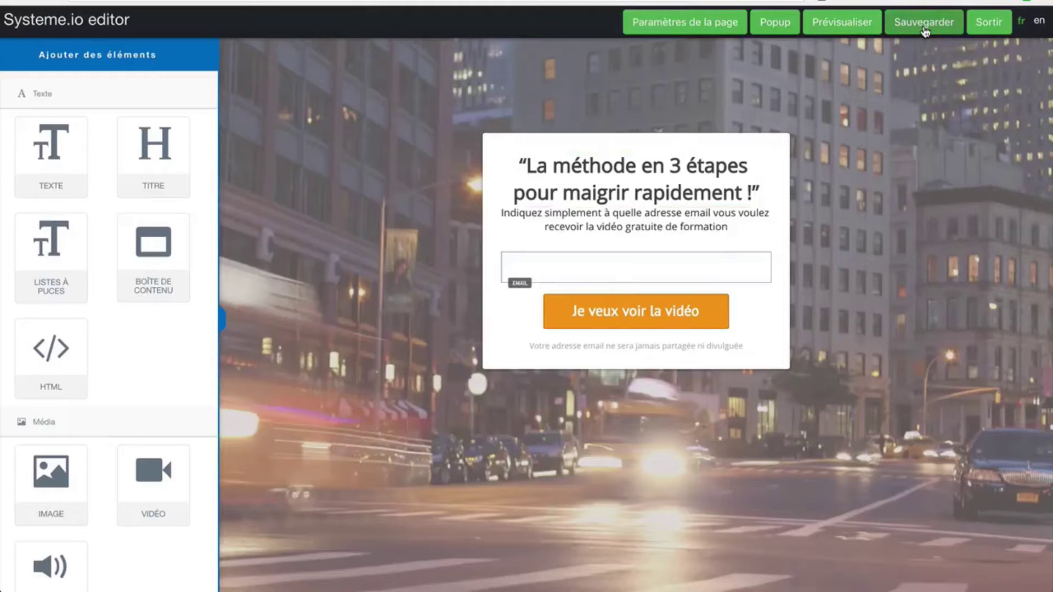
left_click(978, 27)
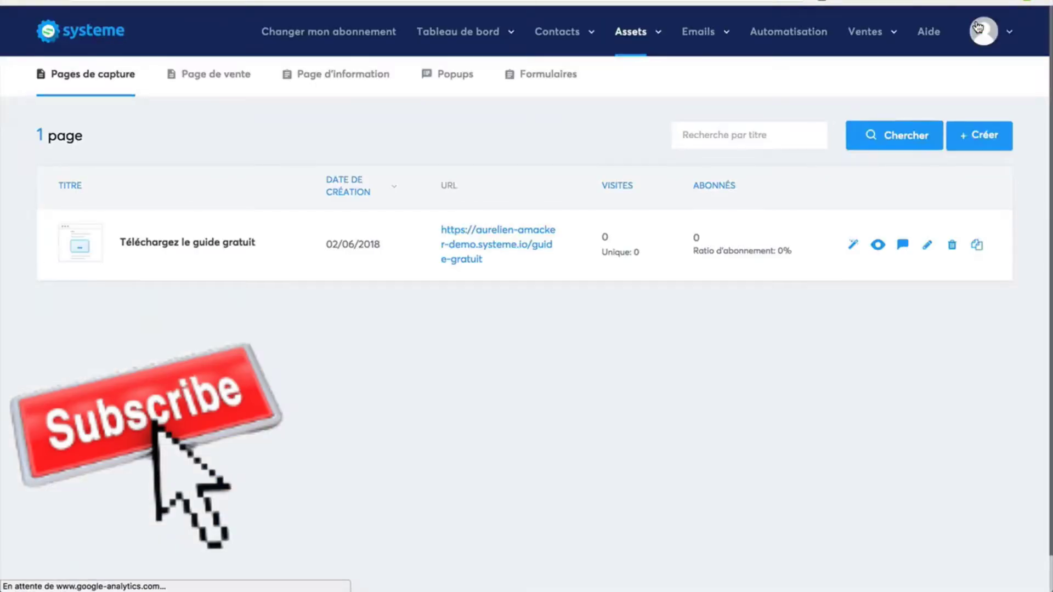
Open the automation rules list and filter it by the "Formulaire souscrit" trigger type
left_click(812, 34)
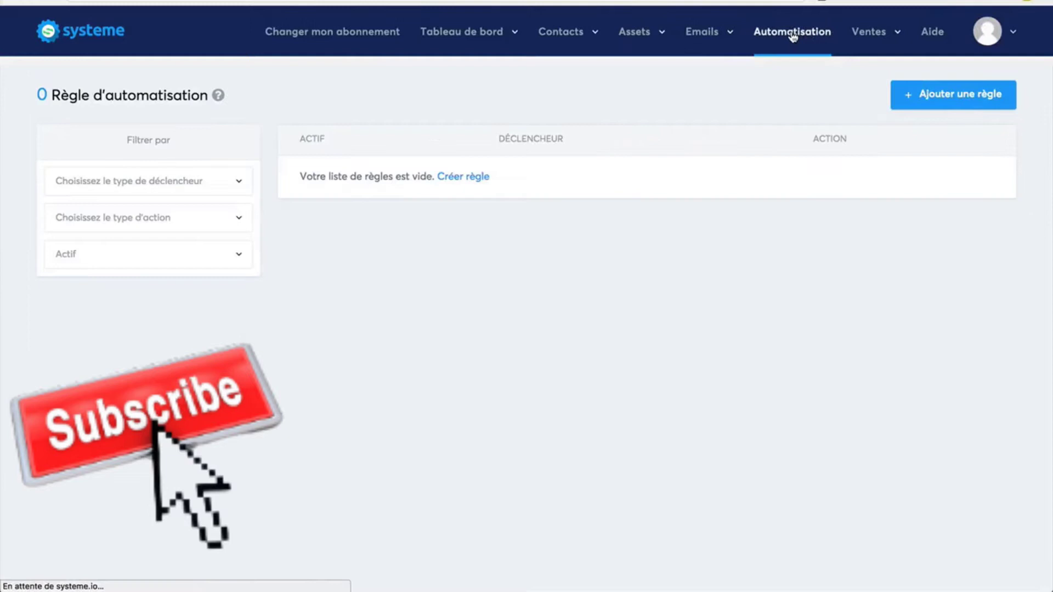
left_click(203, 186)
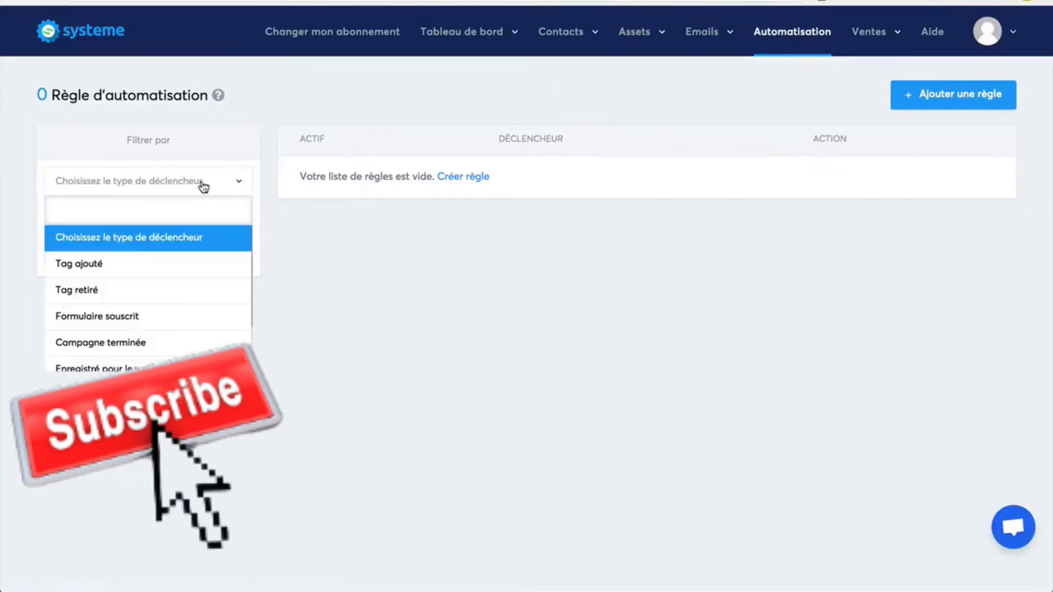
left_click(134, 316)
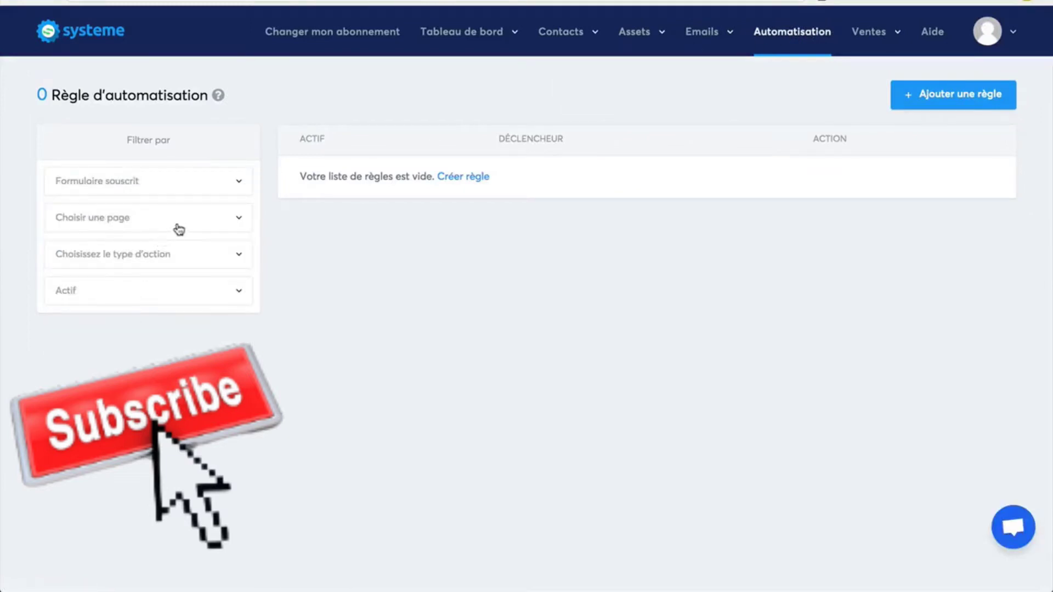
left_click(166, 258)
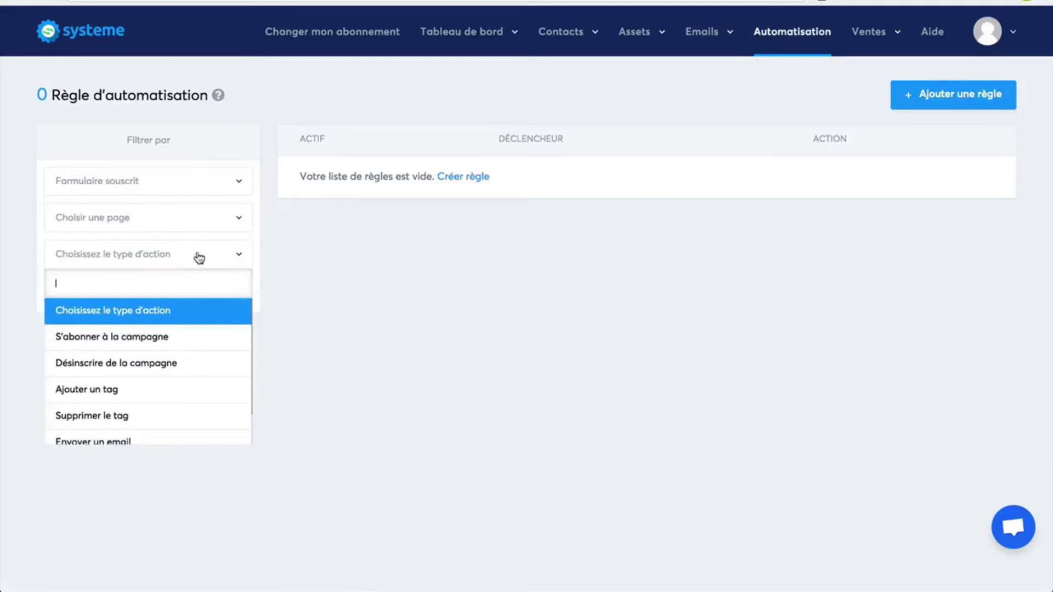
left_click(341, 283)
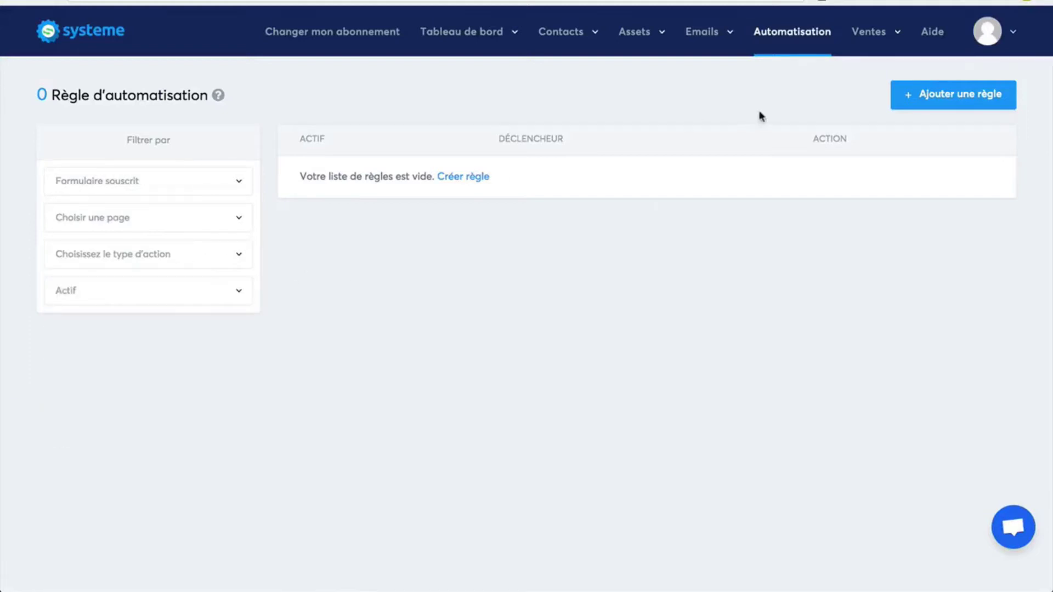
Add an automation rule with a "Formulaire souscrit" trigger for the page "Téléchargez le guide gratuit"
left_click(930, 103)
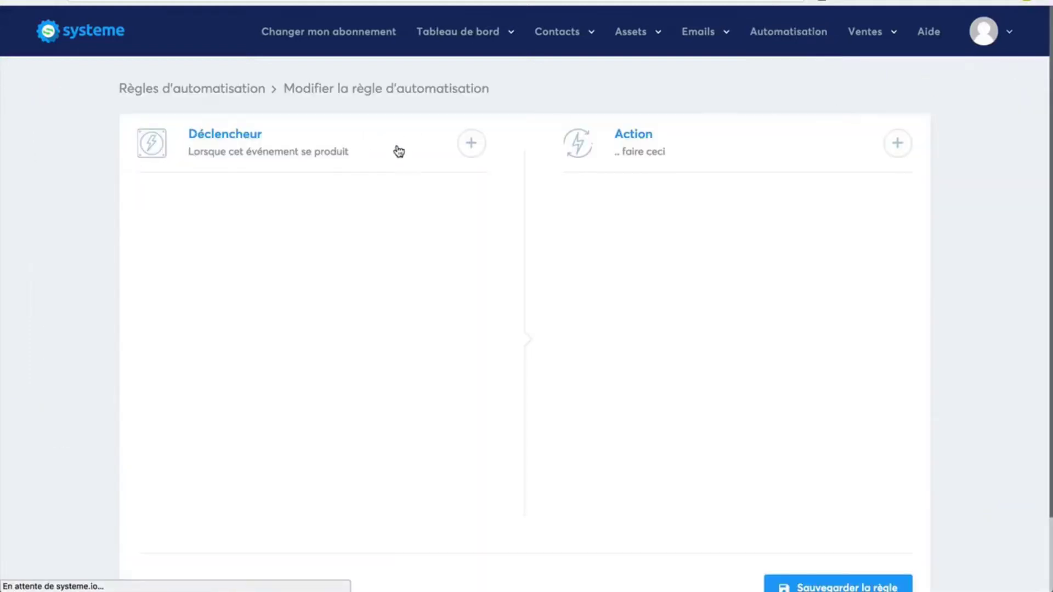
left_click(471, 143)
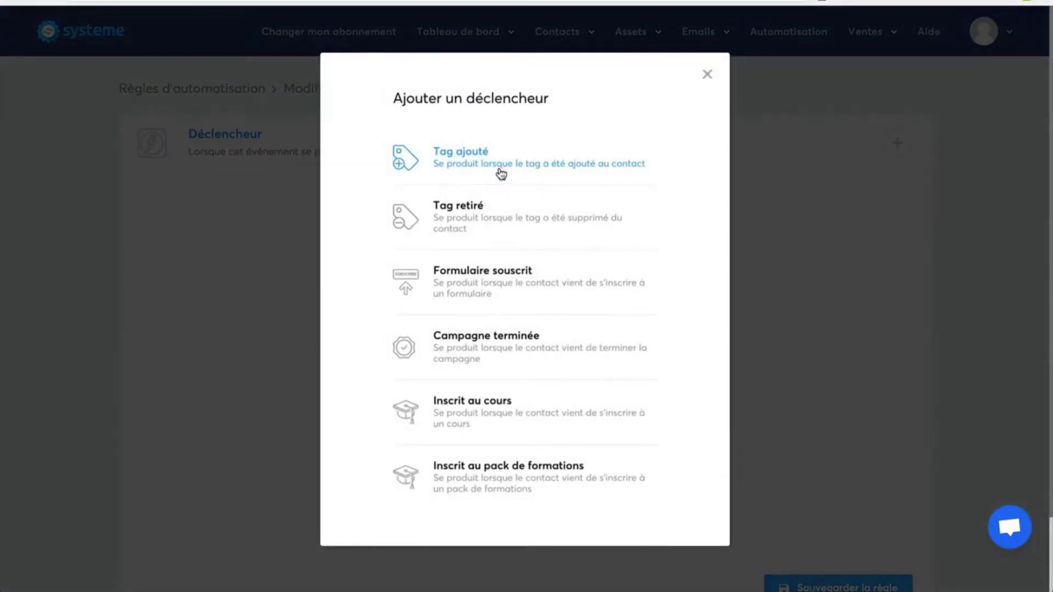
left_click(486, 274)
left_click(372, 290)
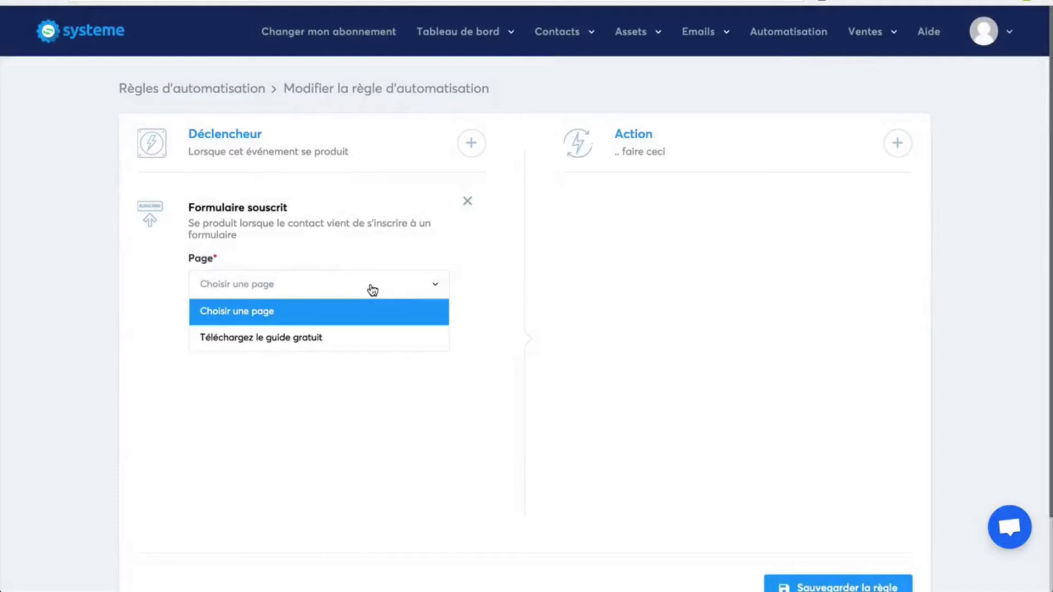
left_click(361, 338)
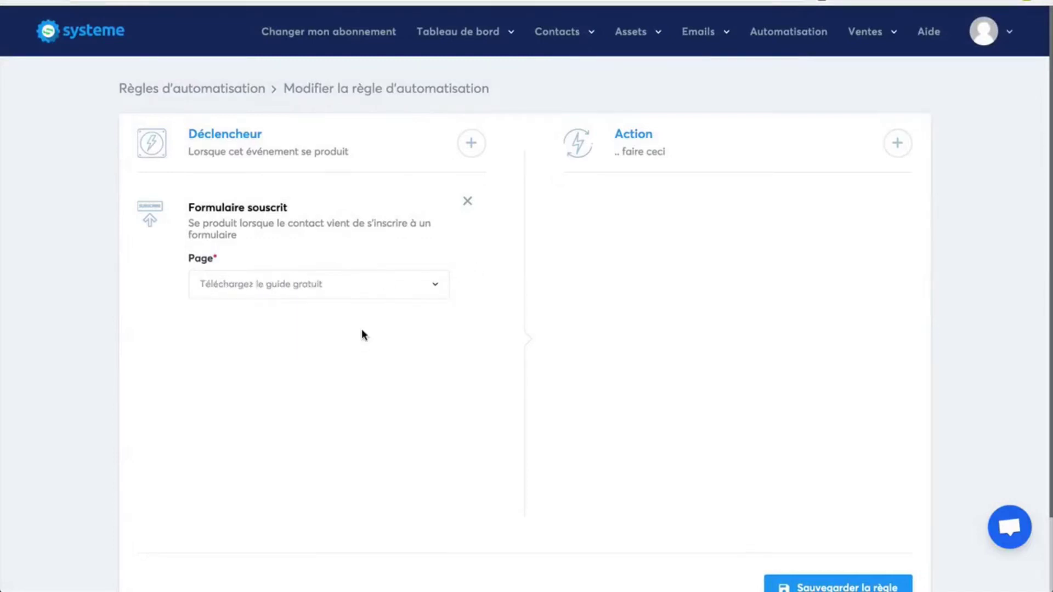
Add an "Ajouter un tag" action with the "Prospects" tag to the automation rule and save the rule
left_click(897, 144)
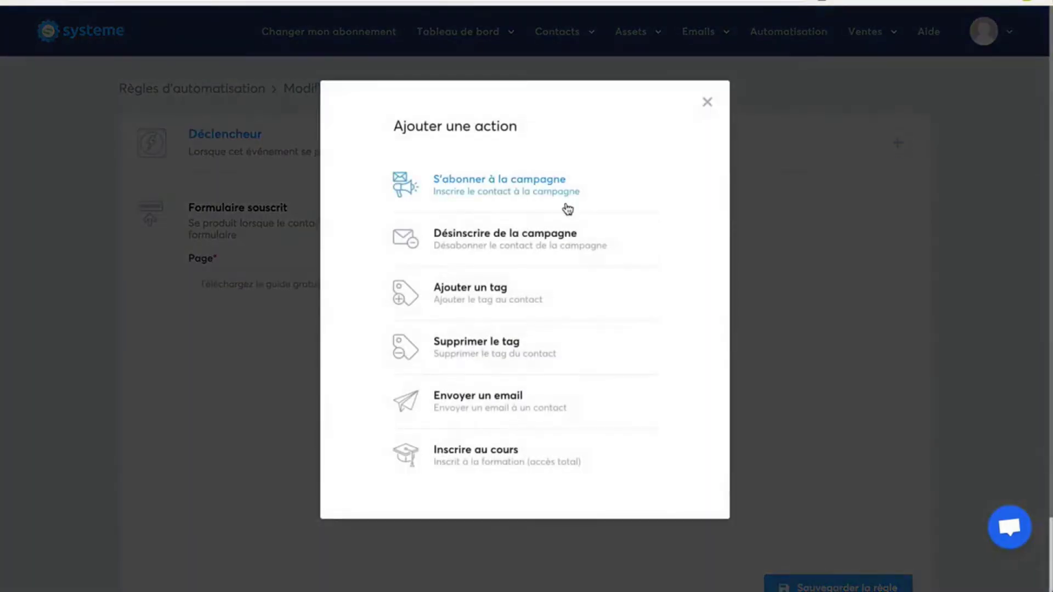
left_click(476, 298)
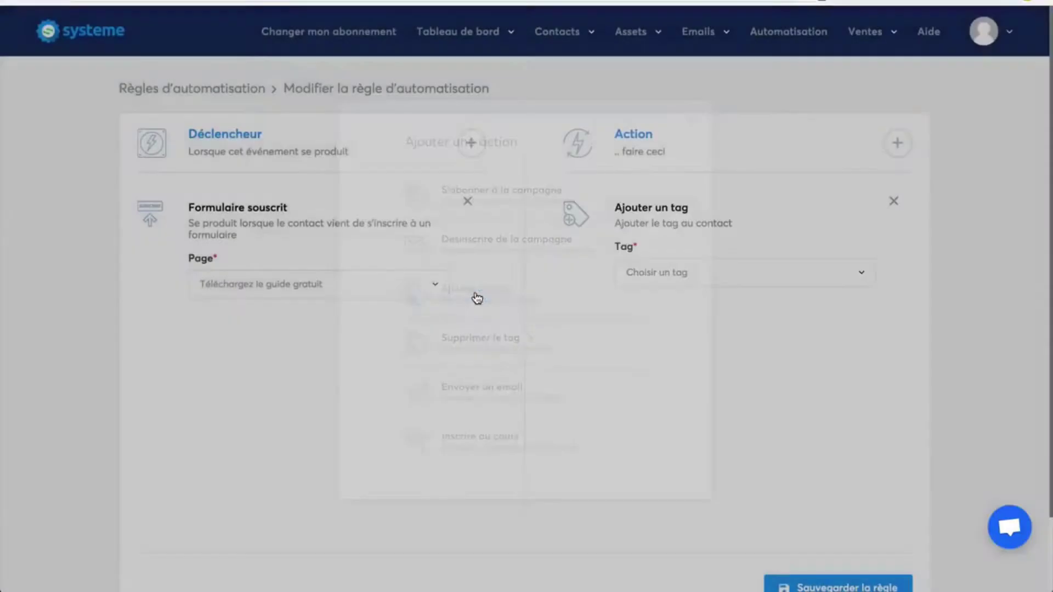
left_click(708, 272)
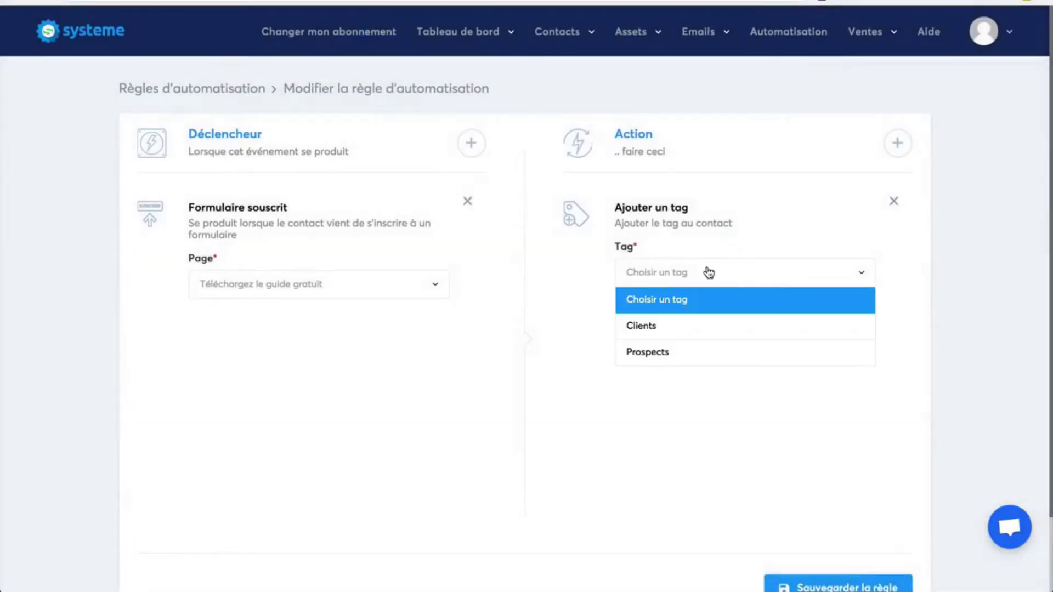
left_click(672, 354)
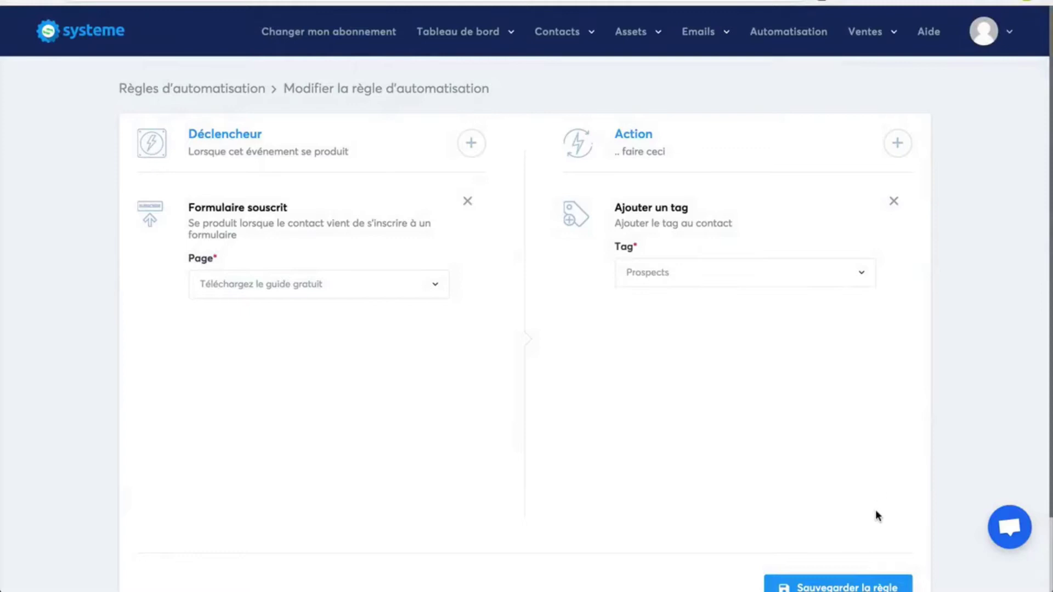
scroll(875, 515, "down", 1)
left_click(850, 545)
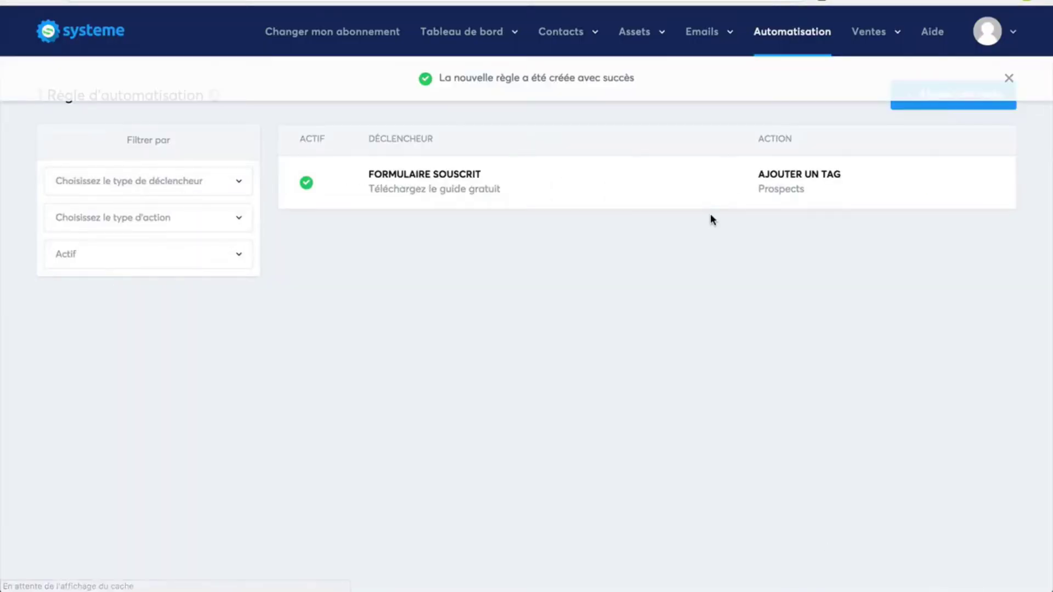
Create and save a new course named "Maigrir en 31 jours", using the same text as its description
mouse_move(566, 36)
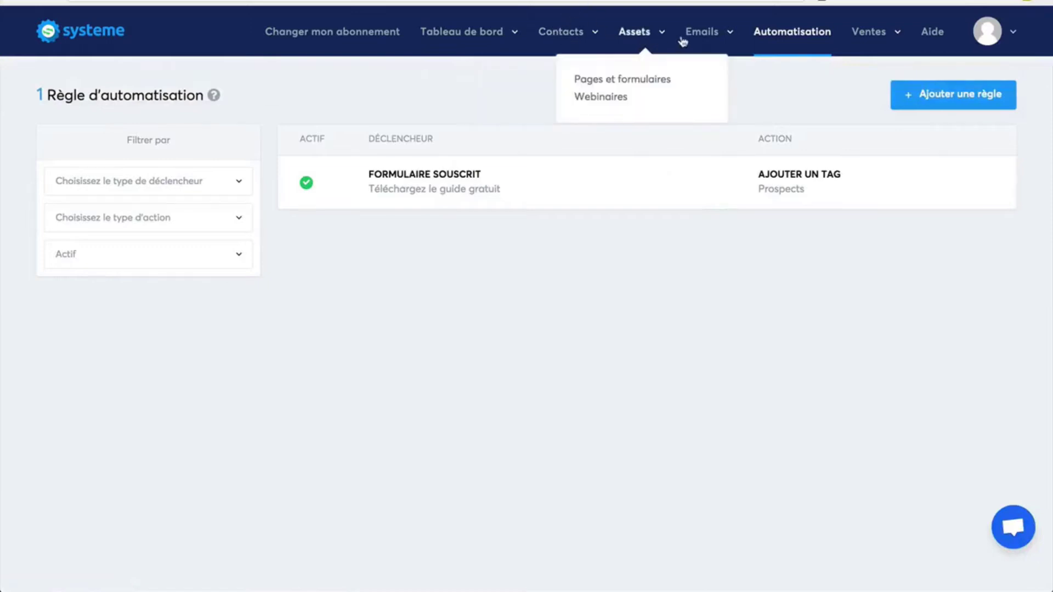
mouse_move(701, 44)
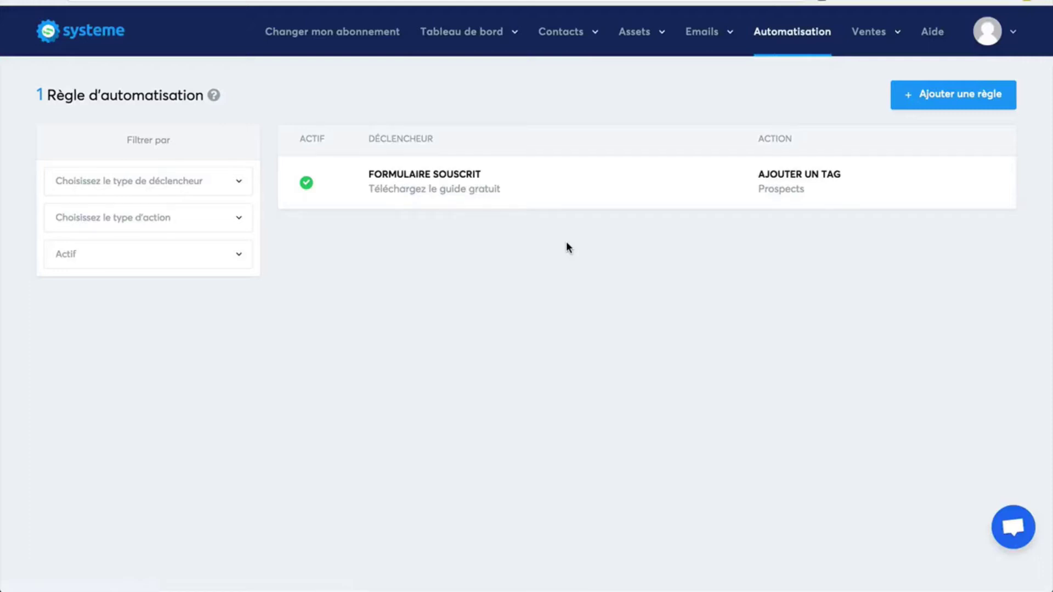
mouse_move(873, 34)
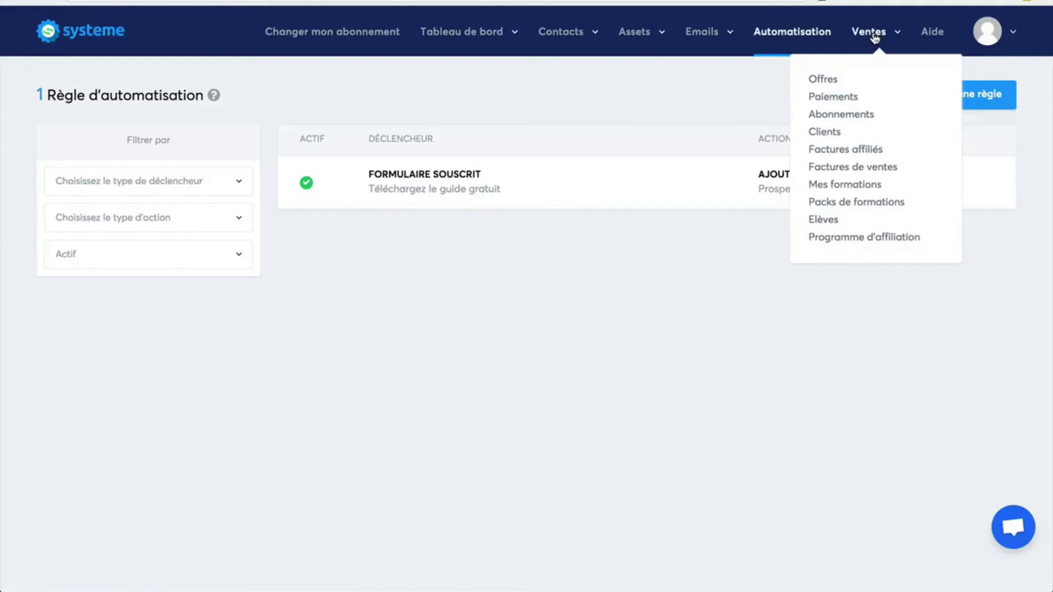
left_click(845, 189)
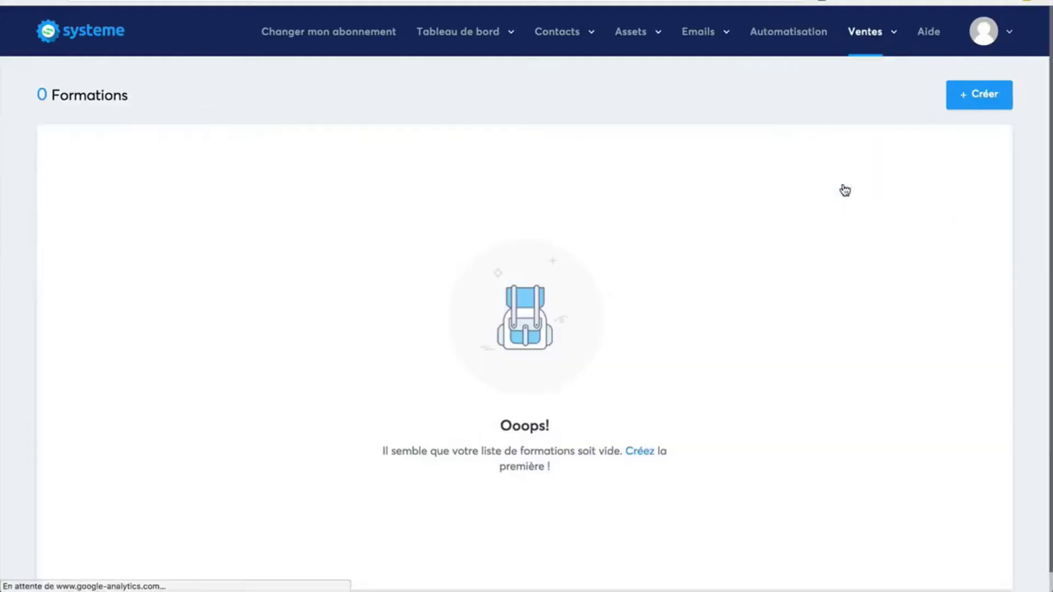
left_click(967, 97)
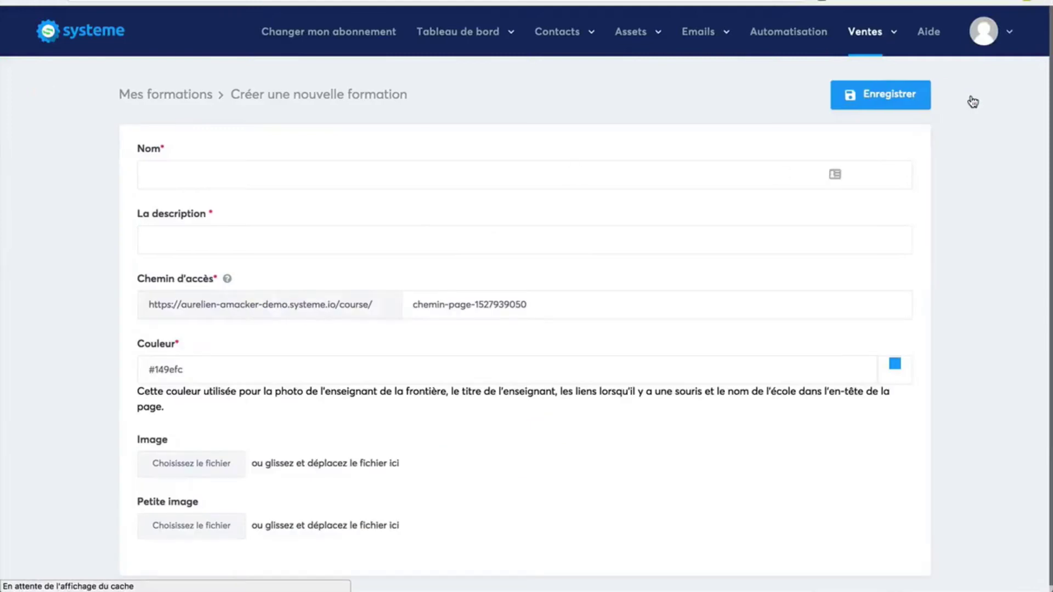
left_click(171, 175)
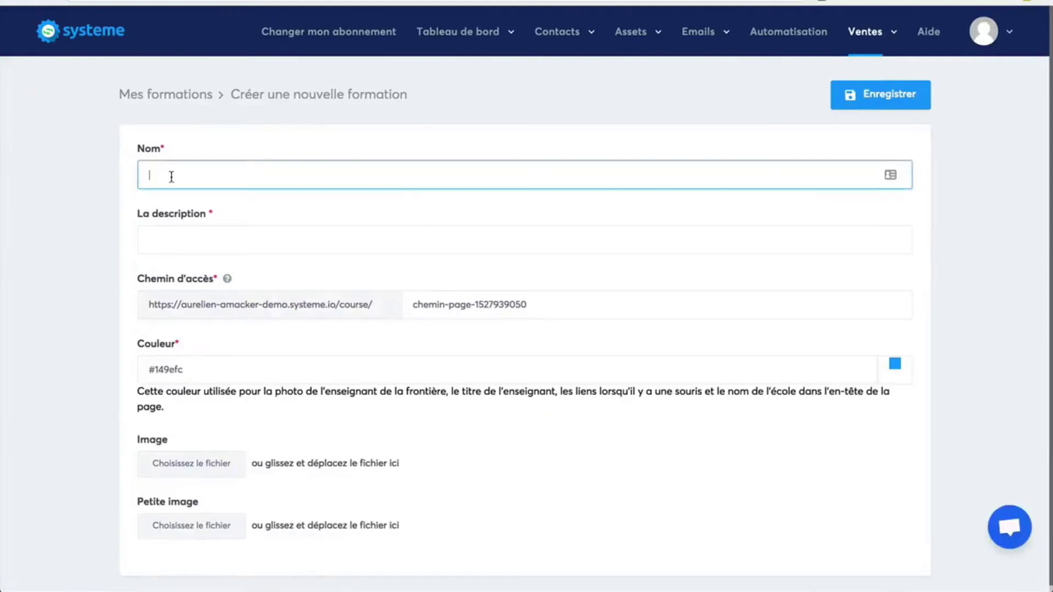
type("Maigrir en 31 jours")
left_click_drag(237, 176, 143, 176)
key("ctrl+c")
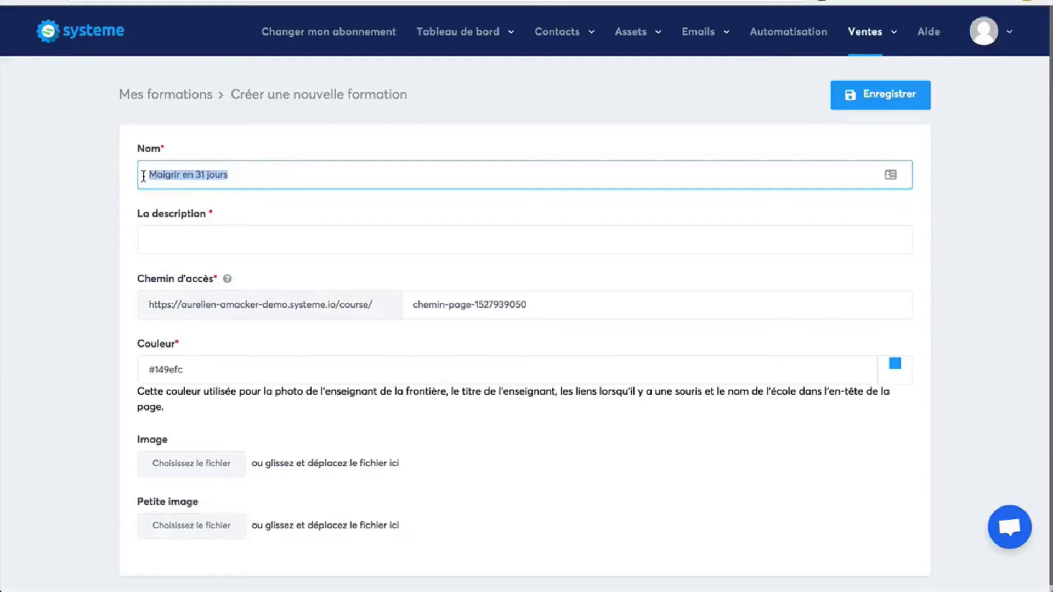
left_click(172, 230)
key("ctrl+v")
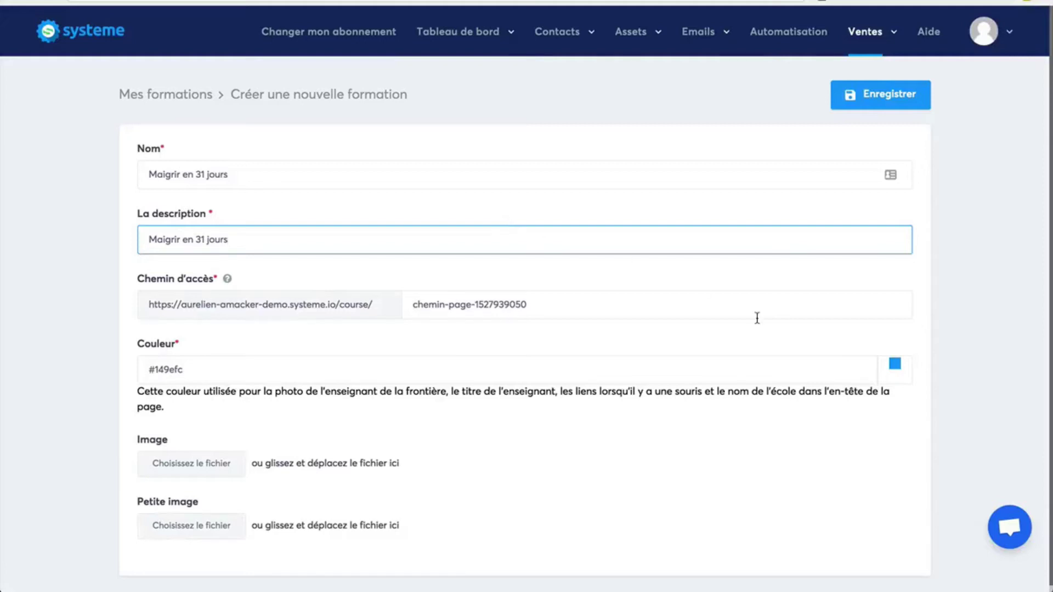
left_click(889, 96)
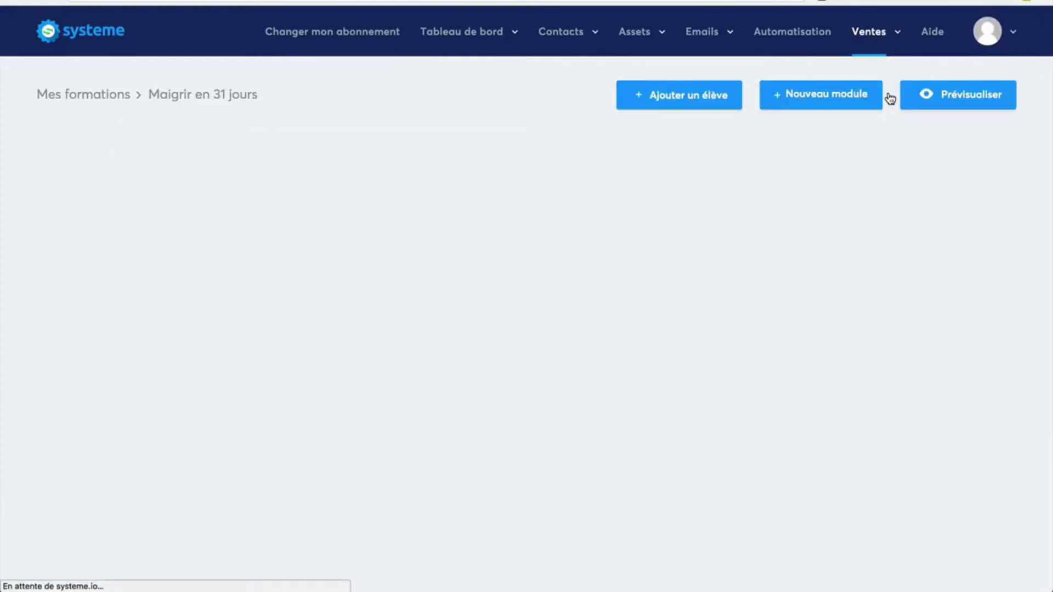
Add a module named "Module 1" to the course, and create a chapter named "Chapitre 1" in it
left_click(834, 98)
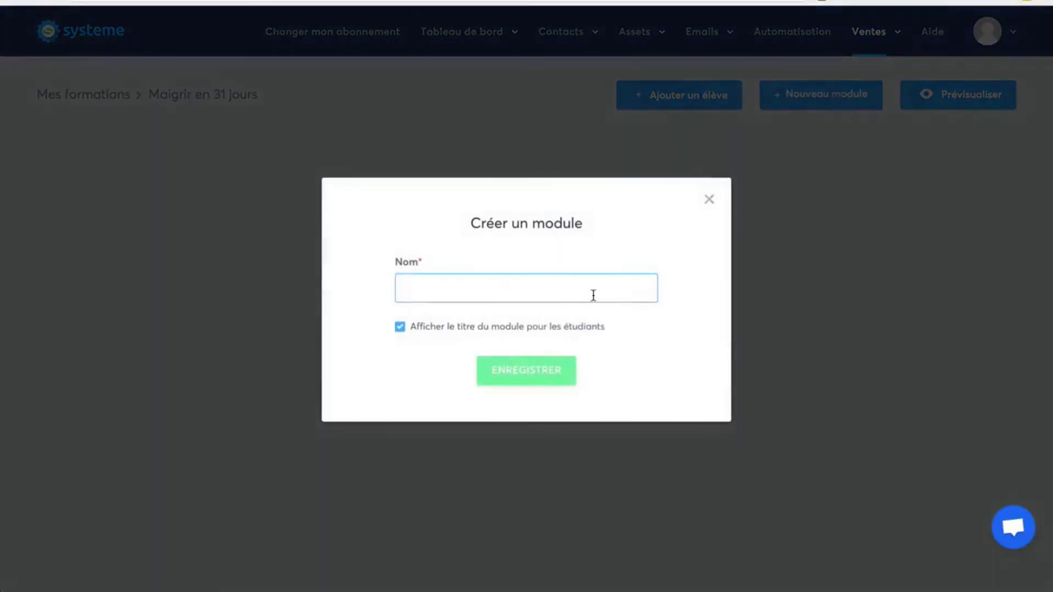
type("Module 1")
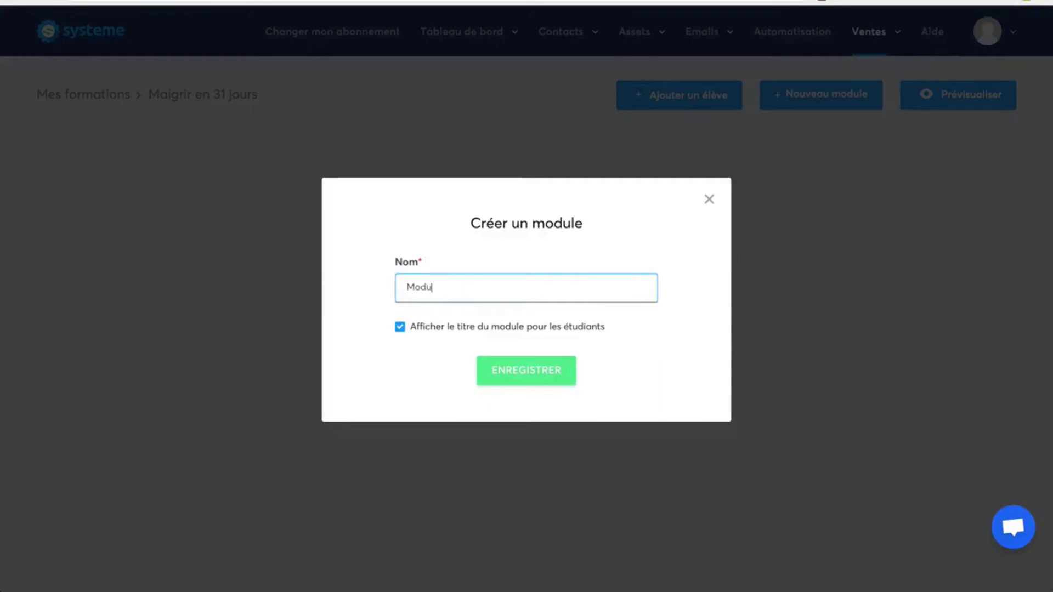
left_click(514, 371)
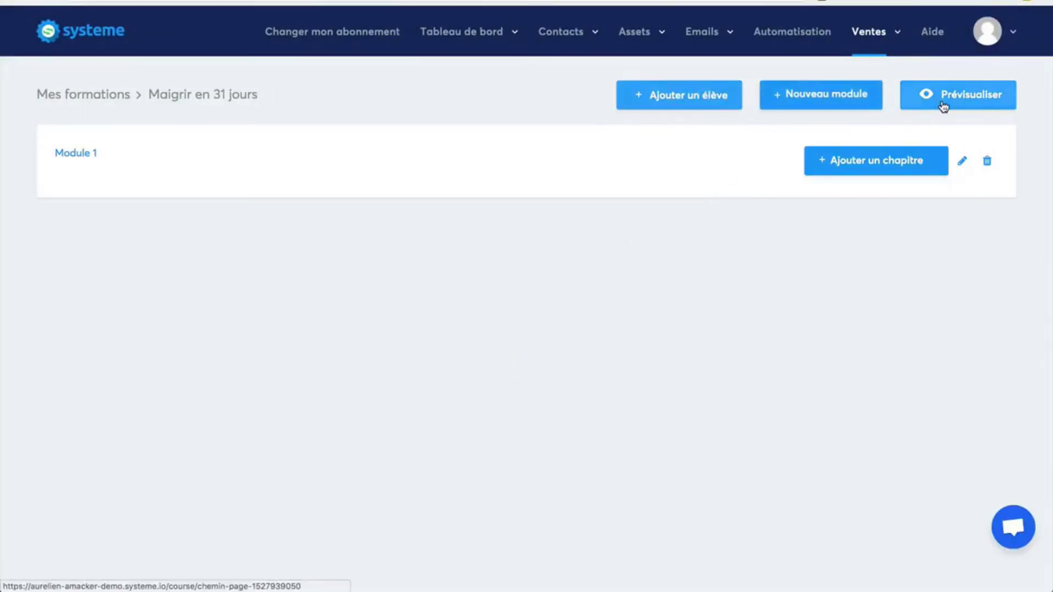
left_click(874, 161)
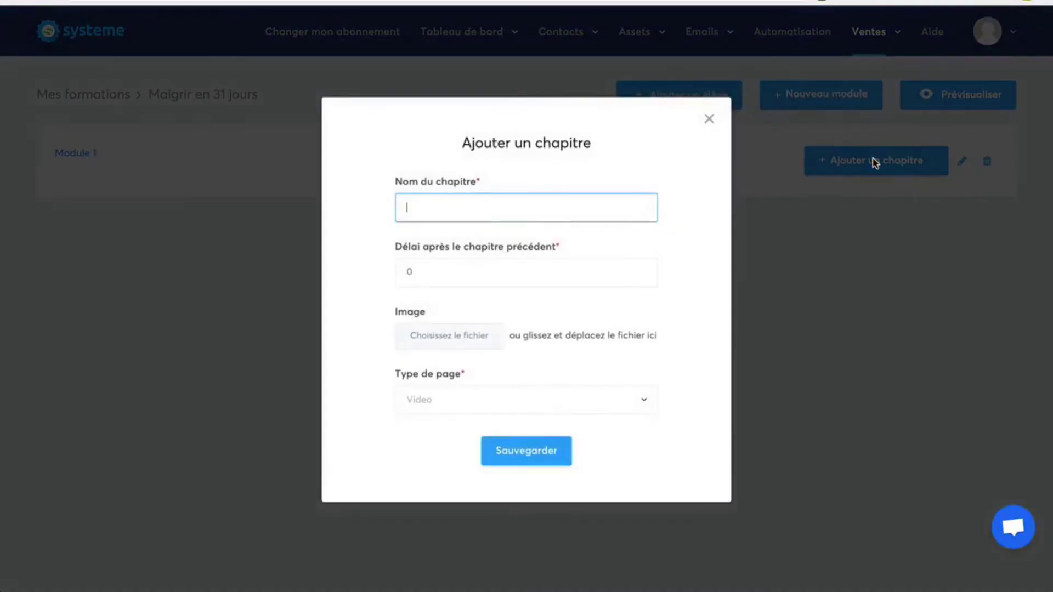
type("Chapitre 1")
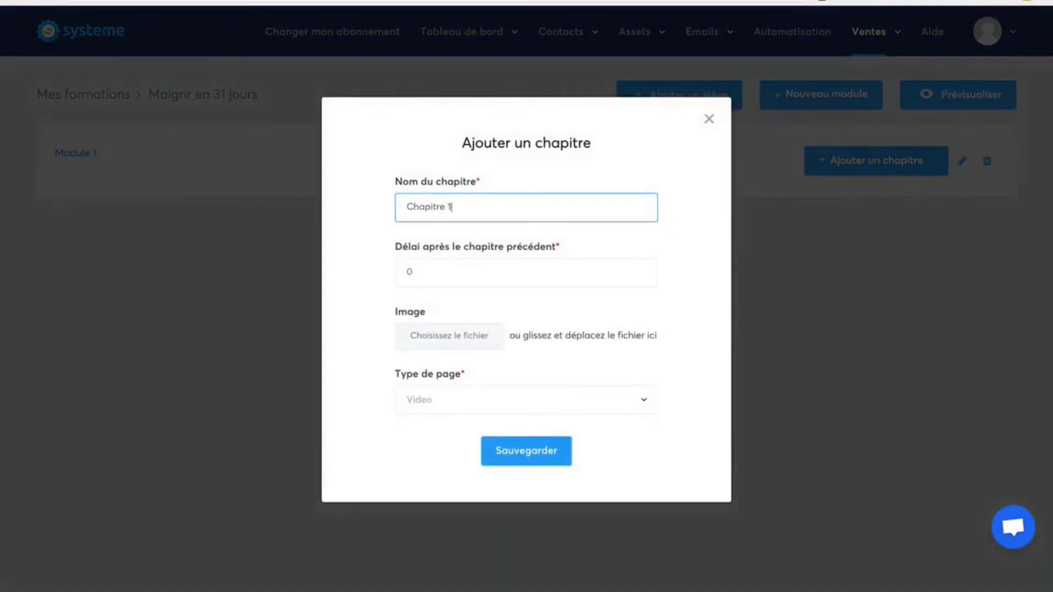
left_click(499, 454)
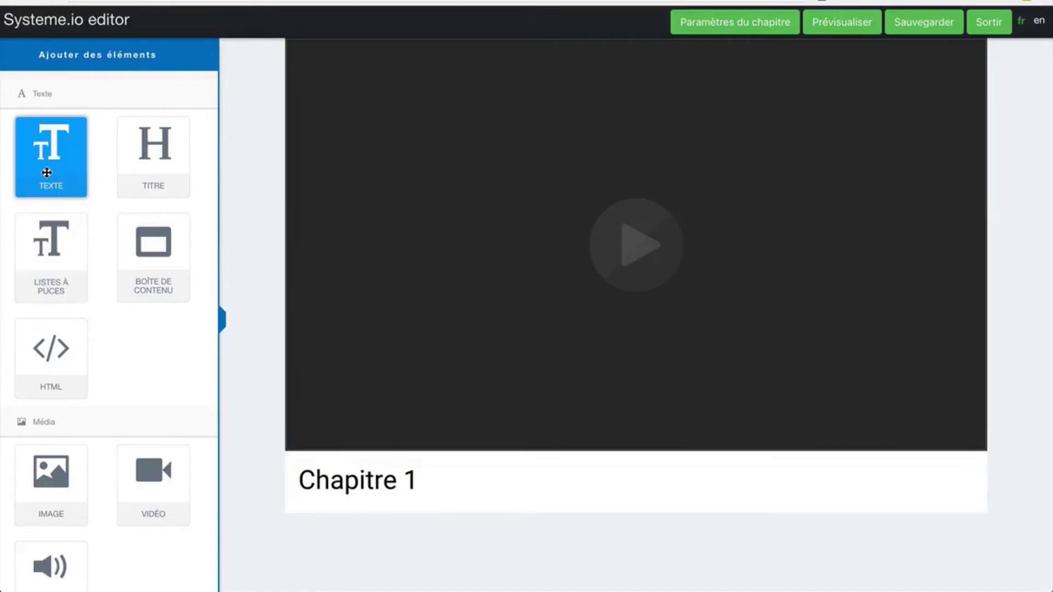
Place a title element above the video on the chapter page and change its text to "Chapitre 1"
left_click_drag(231, 116, 421, 40)
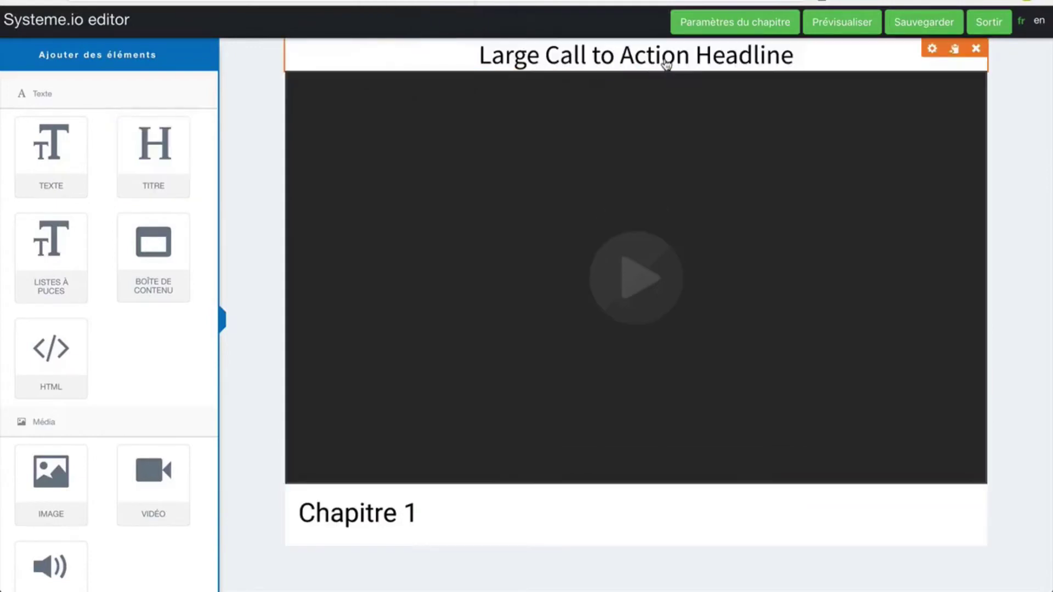
left_click(718, 63)
left_click_drag(793, 56, 478, 60)
type("C")
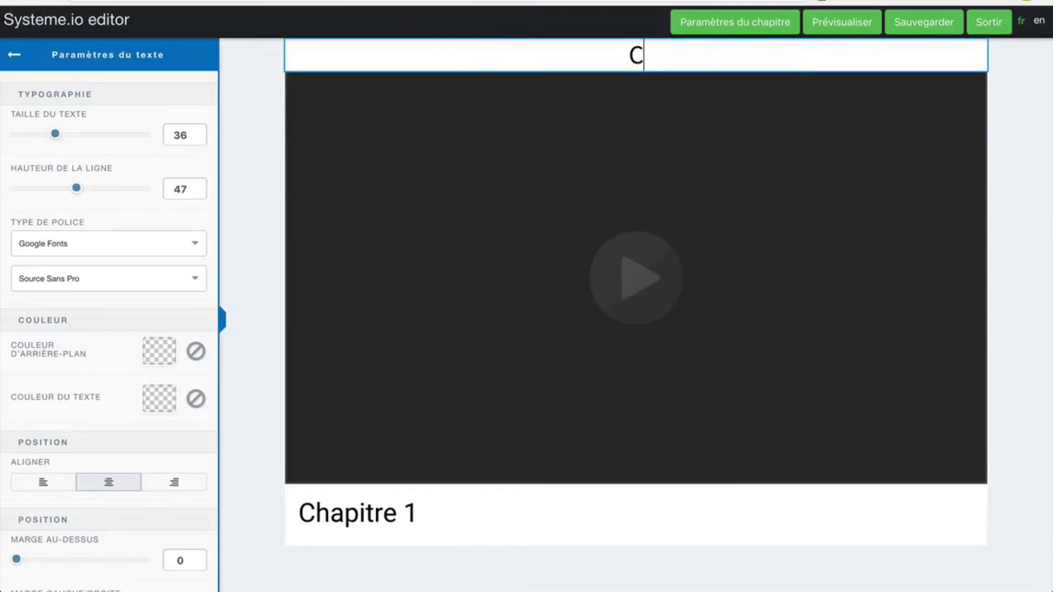
type("hapitre 1")
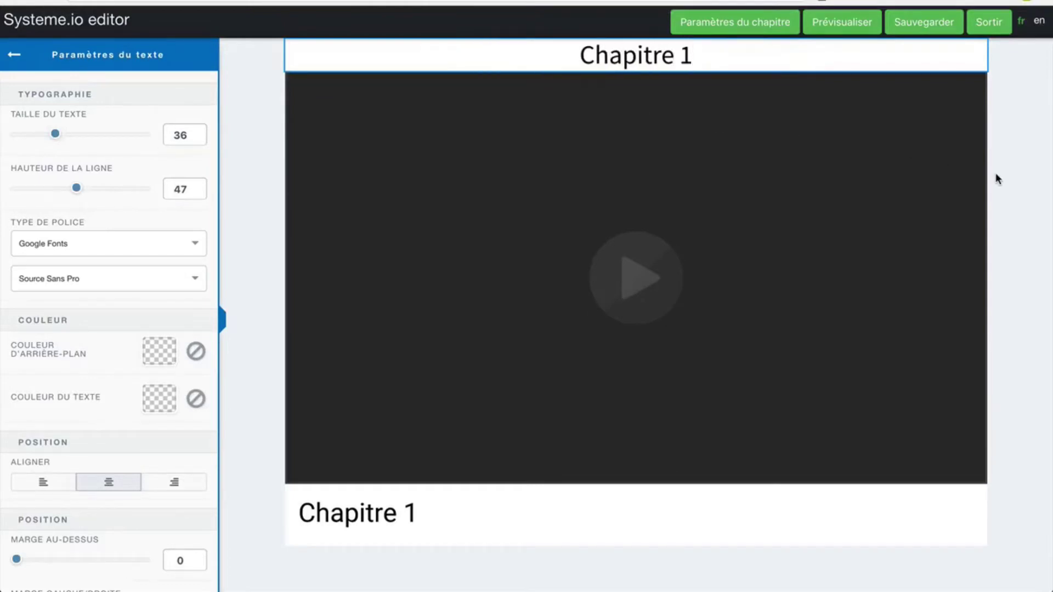
left_click(995, 174)
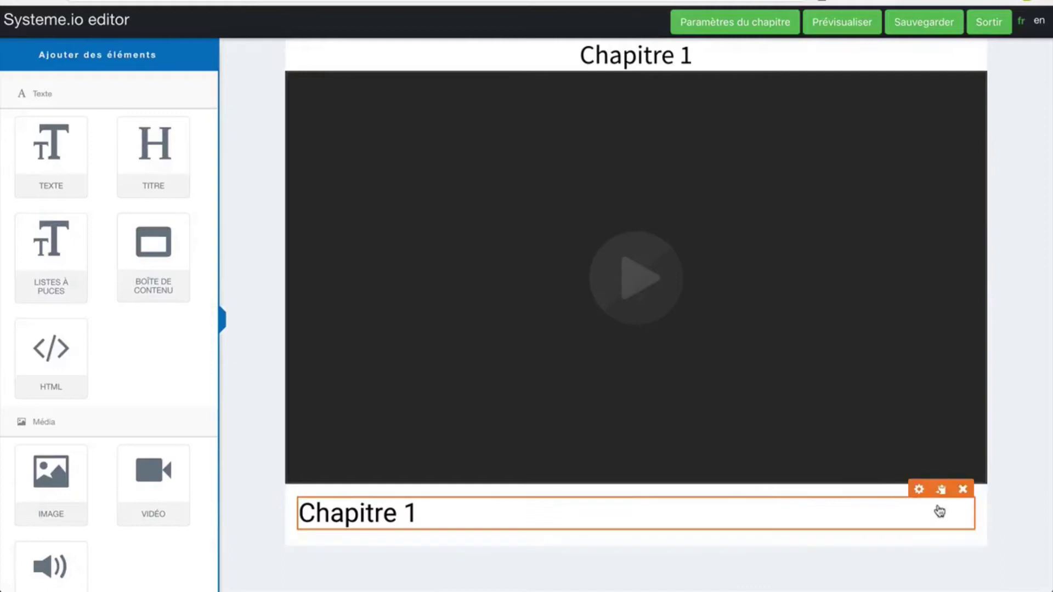
Delete the "Chapitre 1" text below the video and put a content box in its place
left_click(963, 489)
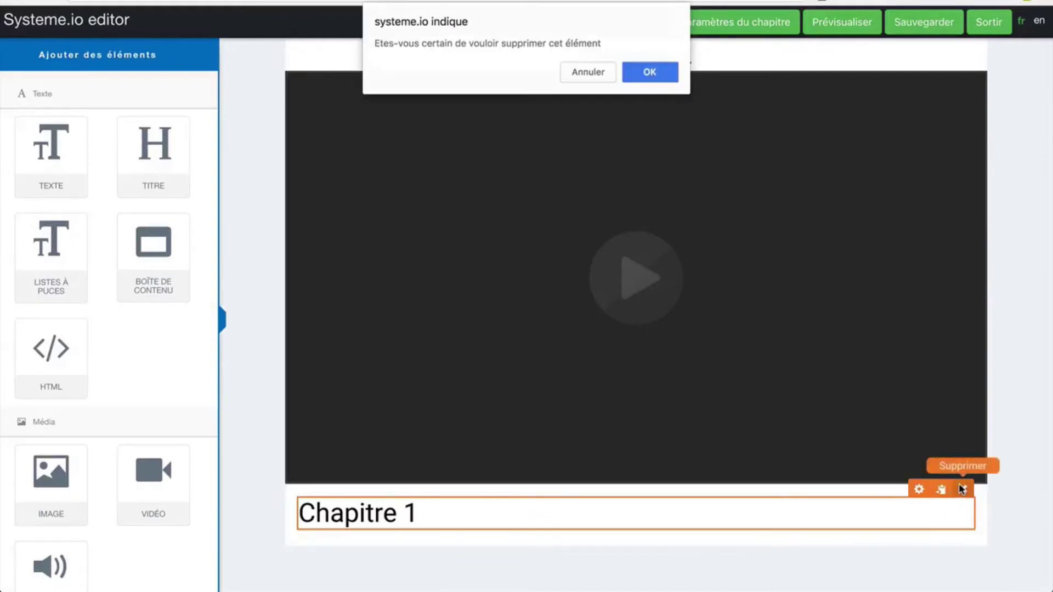
left_click(658, 77)
left_click_drag(44, 143, 329, 507)
scroll(57, 354, "down", 1)
scroll(57, 354, "down", 12)
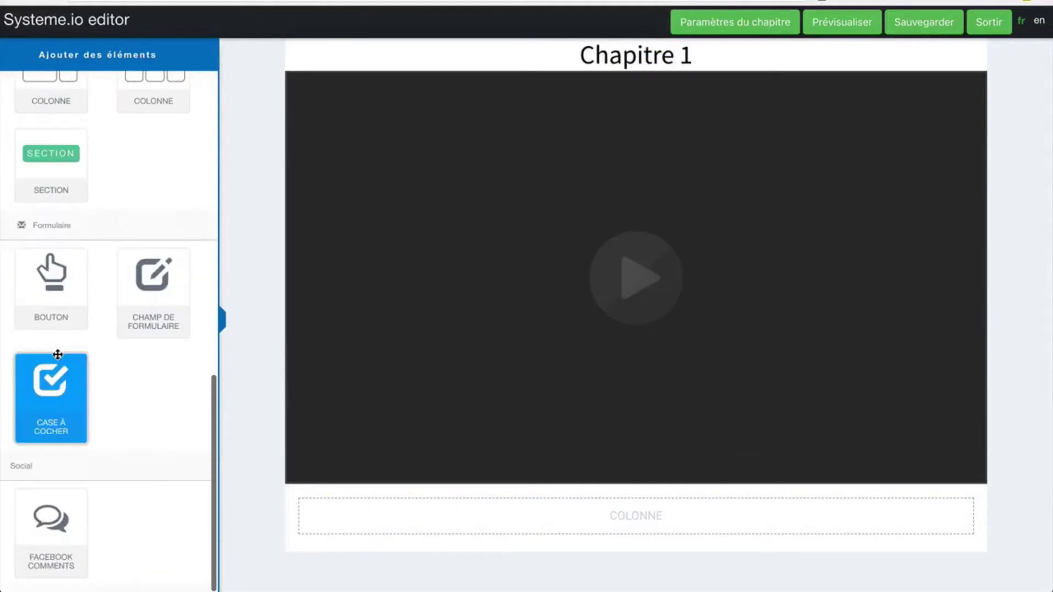
scroll(58, 355, "up", 12)
left_click_drag(178, 298, 365, 518)
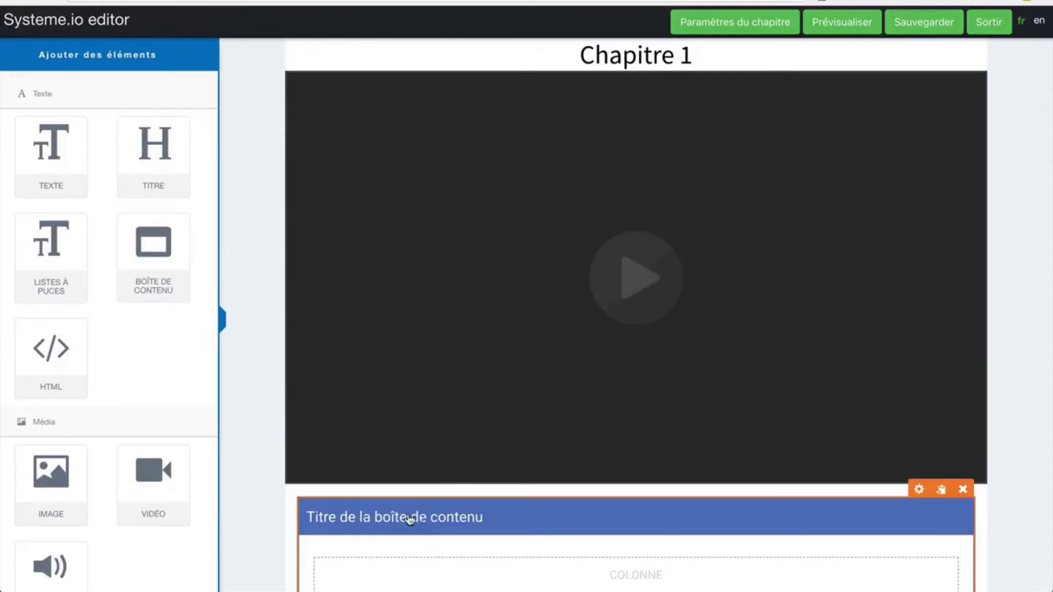
Set the content box's header title to "Ressources", then save the chapter page and exit the editor
left_click(919, 489)
triple_click(173, 390)
type("Ressources")
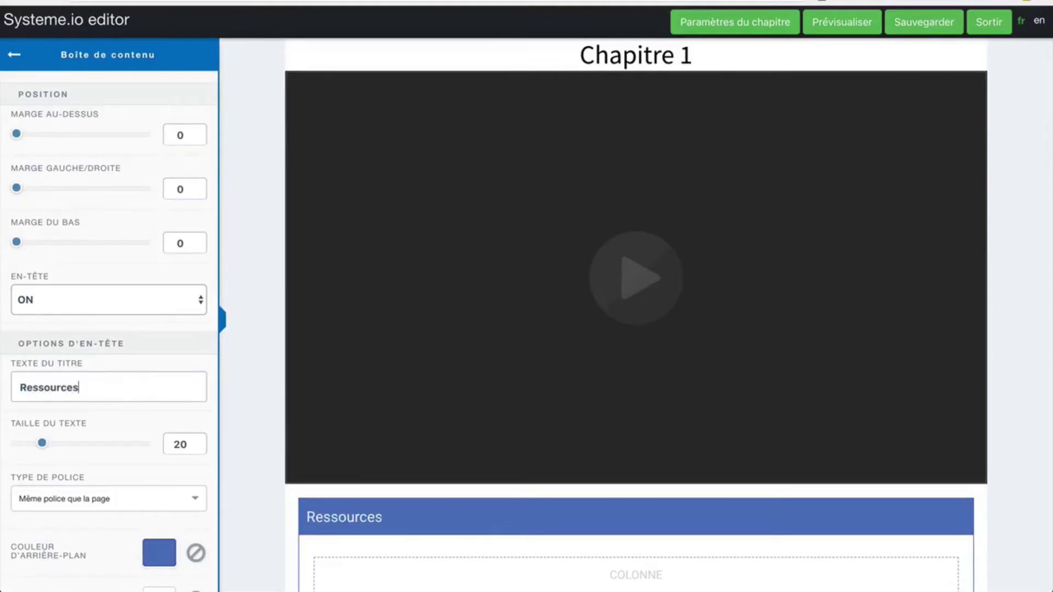
left_click(1003, 368)
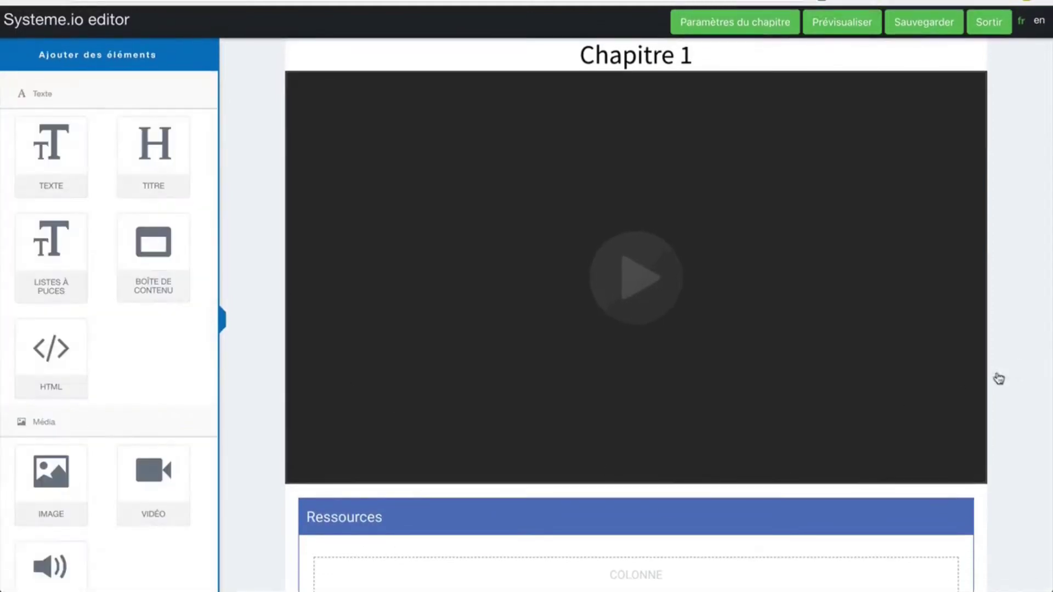
left_click(939, 27)
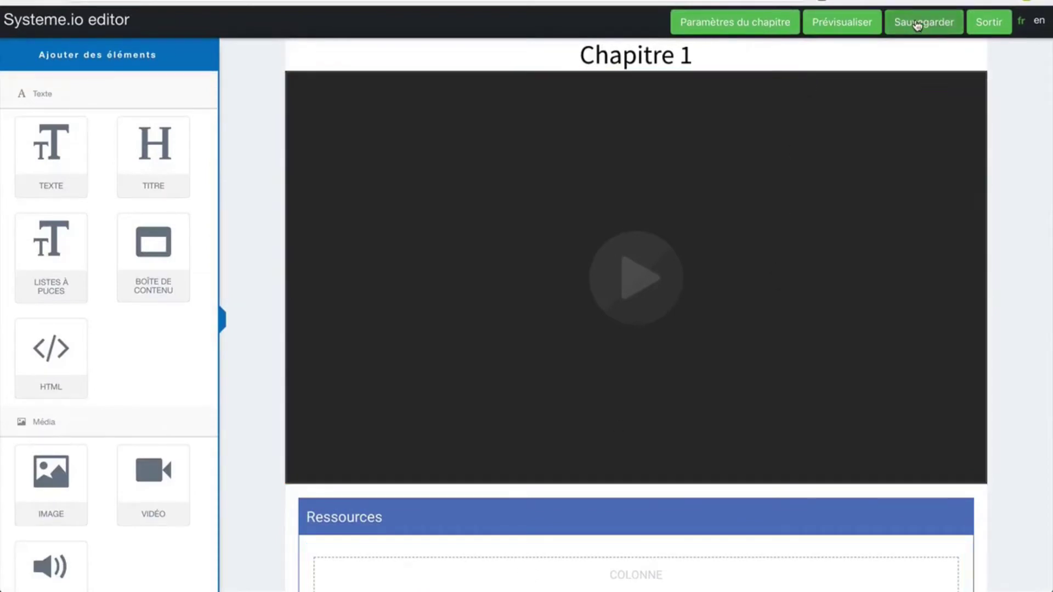
left_click(987, 27)
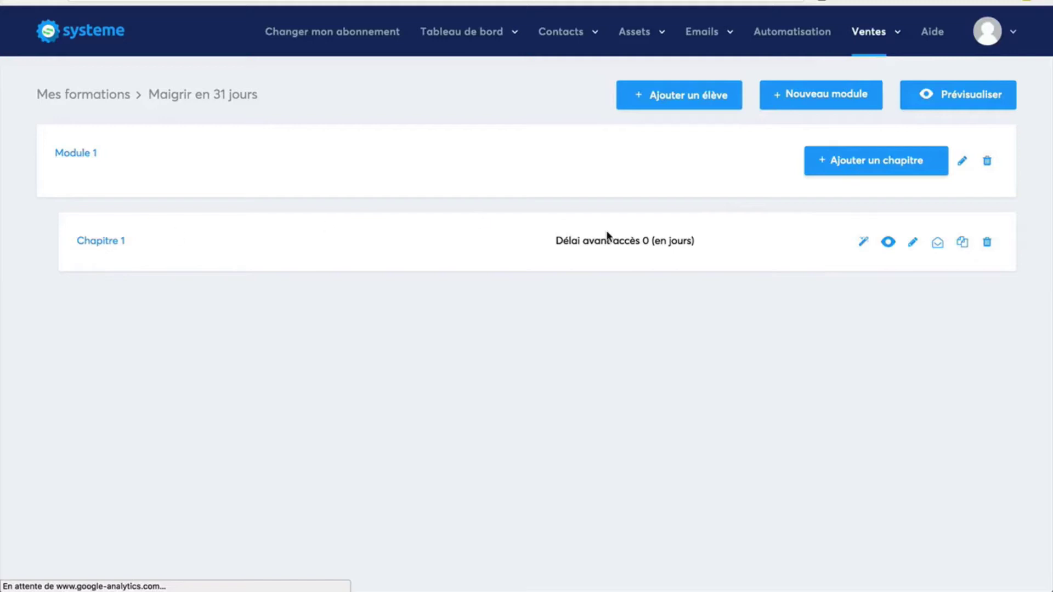
Open the list of sales pages among the account's pages and forms
left_click(867, 30)
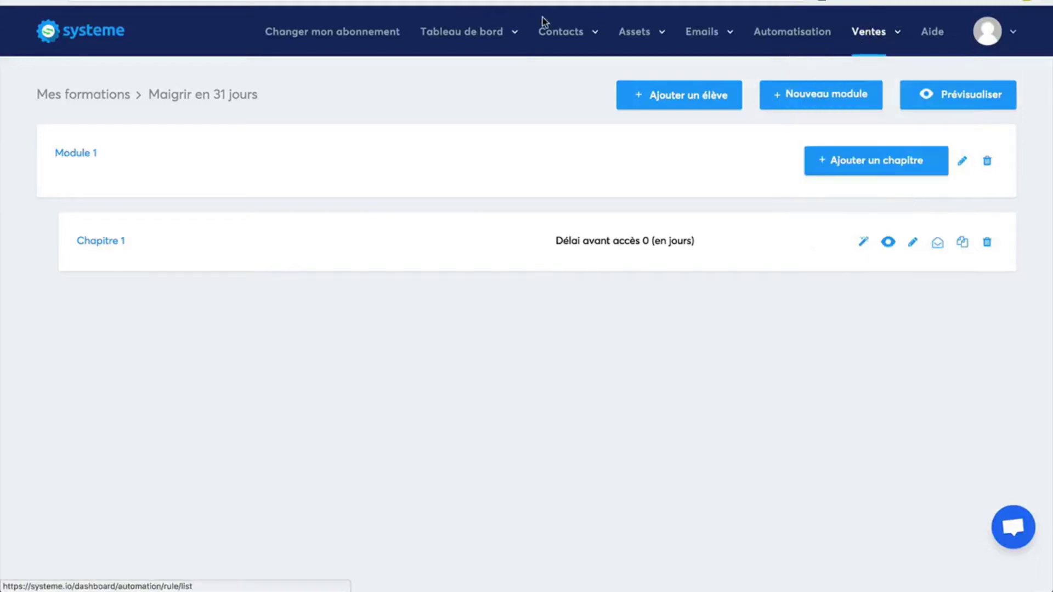
mouse_move(473, 32)
mouse_move(640, 35)
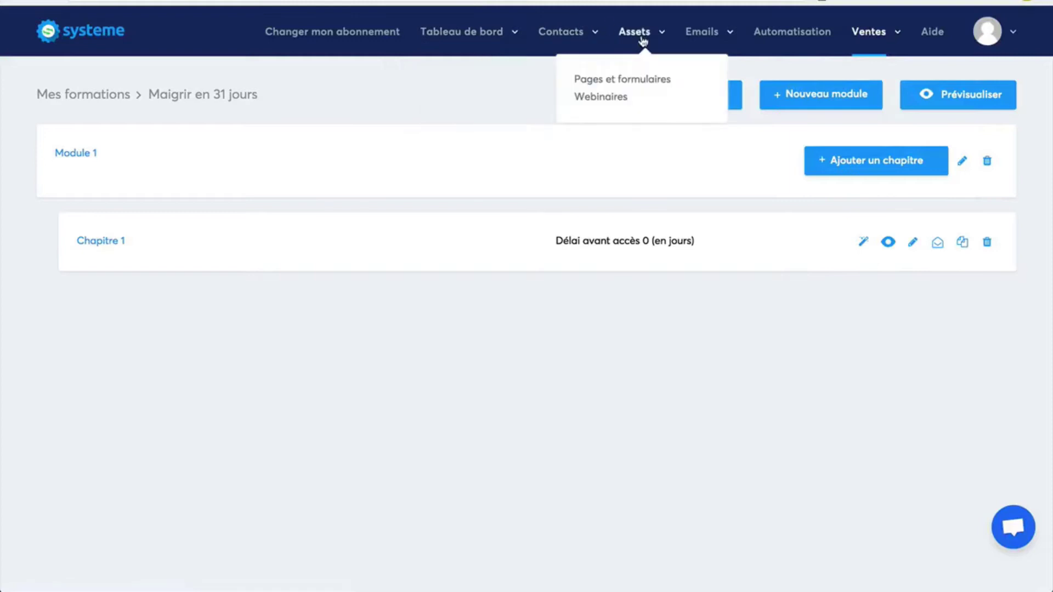
left_click(598, 88)
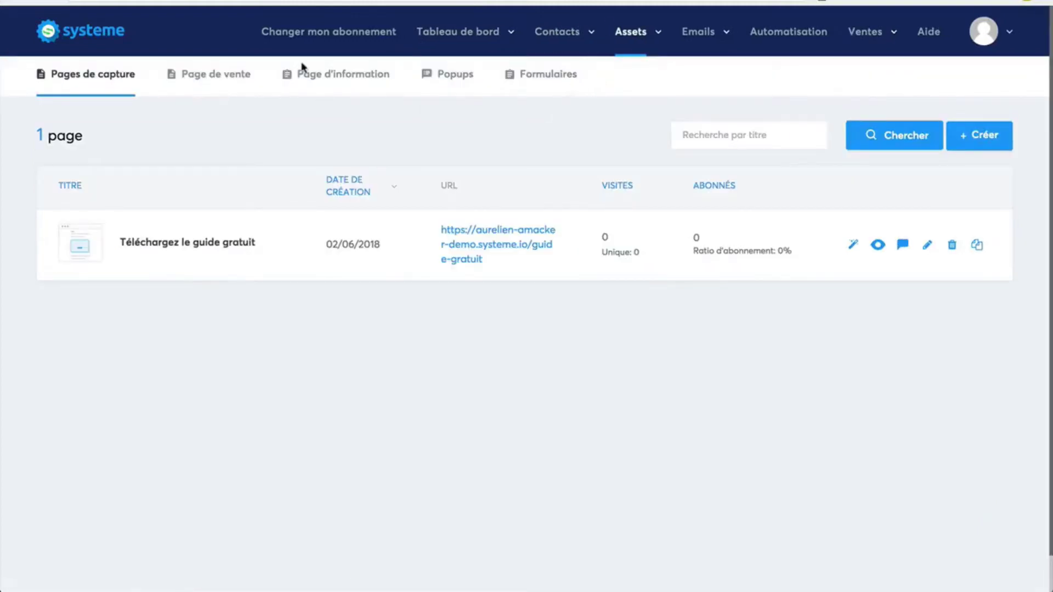
left_click(205, 79)
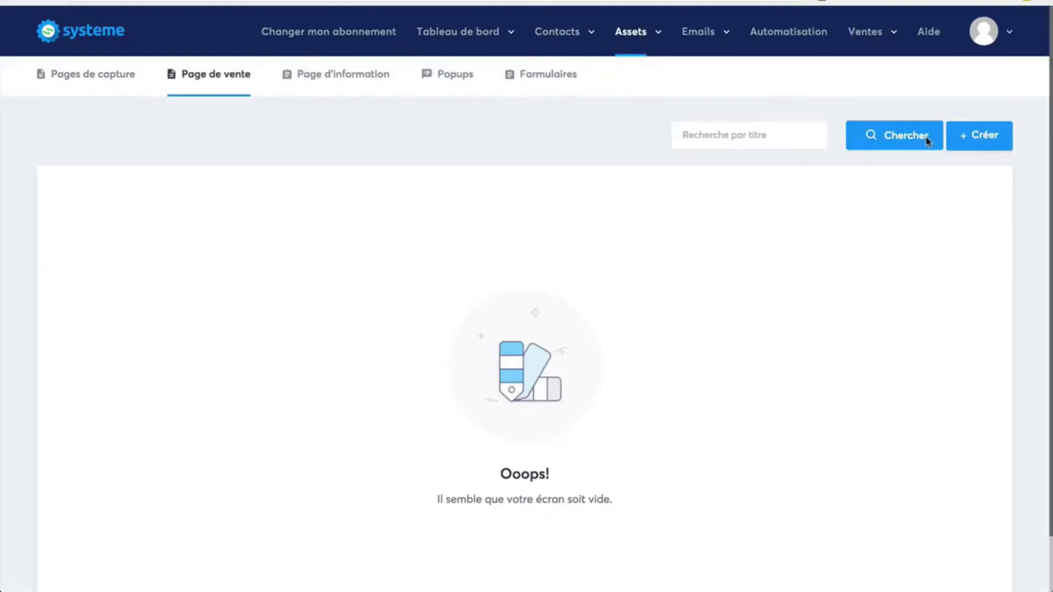
Create a sales page from the "Page de vente texte" template, titled "Maigrir en 31 jours" with the path "maigrir-31j"
left_click(981, 135)
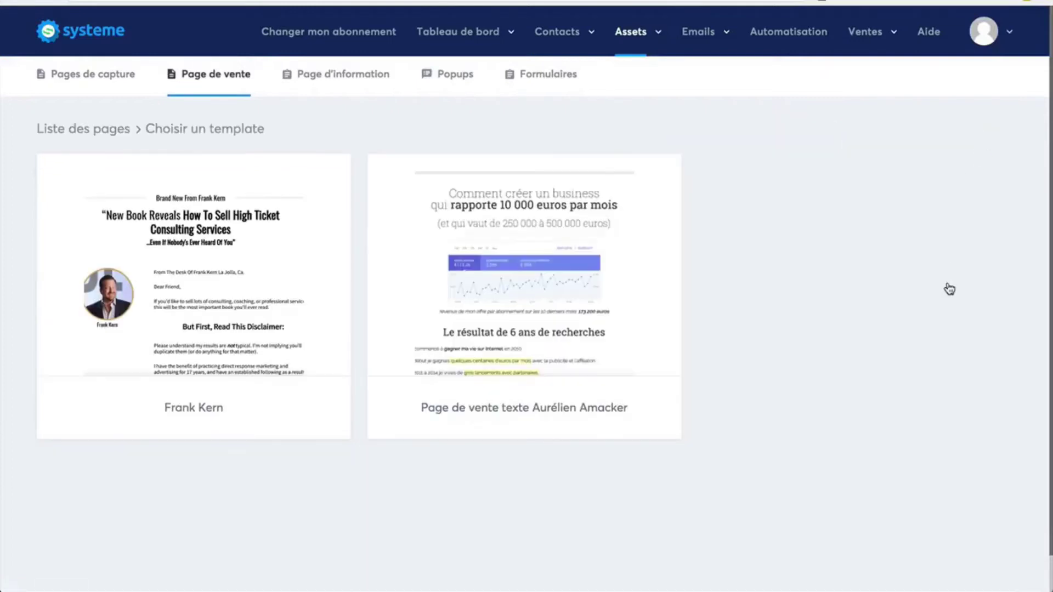
mouse_move(487, 283)
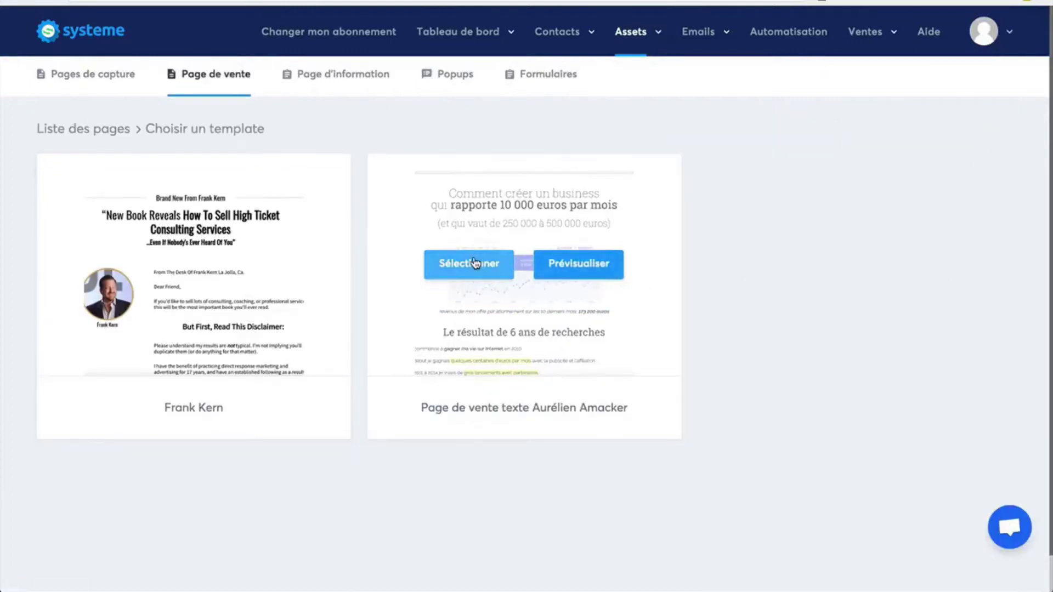
left_click(475, 263)
type("Maigrir en 31 jours")
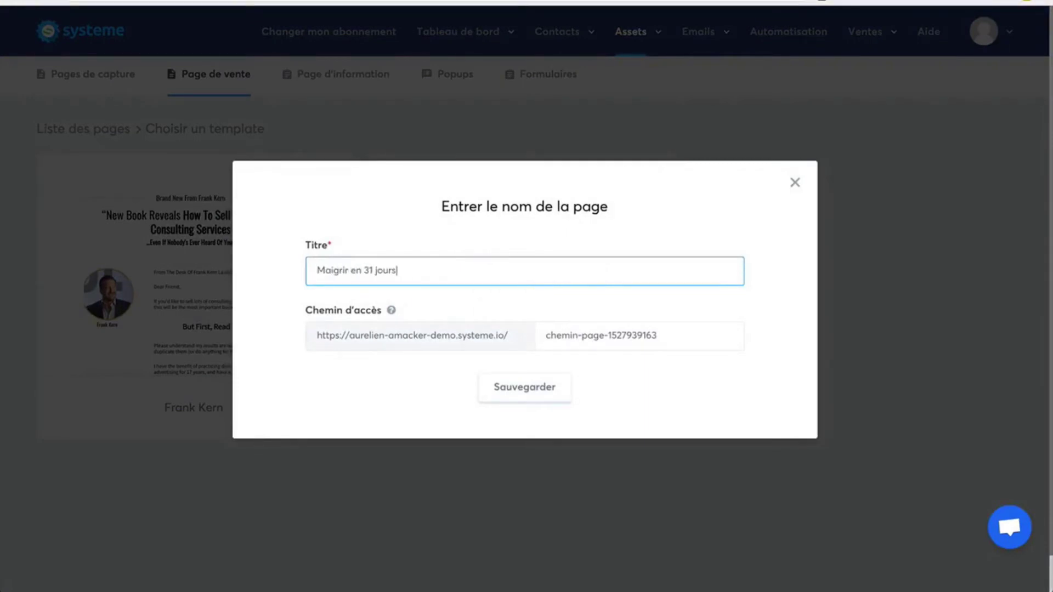
left_click_drag(661, 332, 489, 331)
type("maigrir-31j")
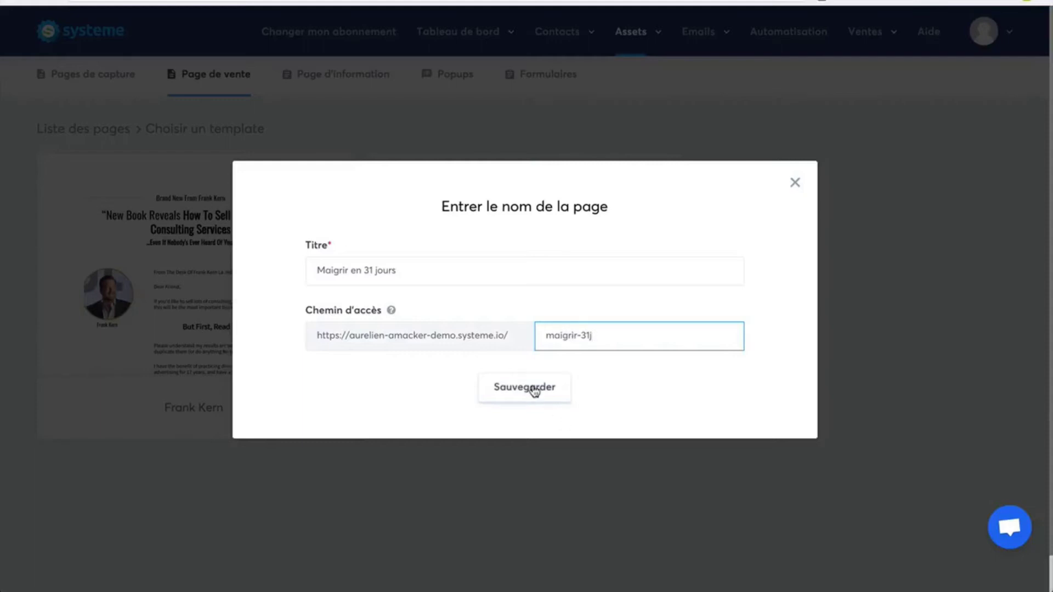
left_click(533, 389)
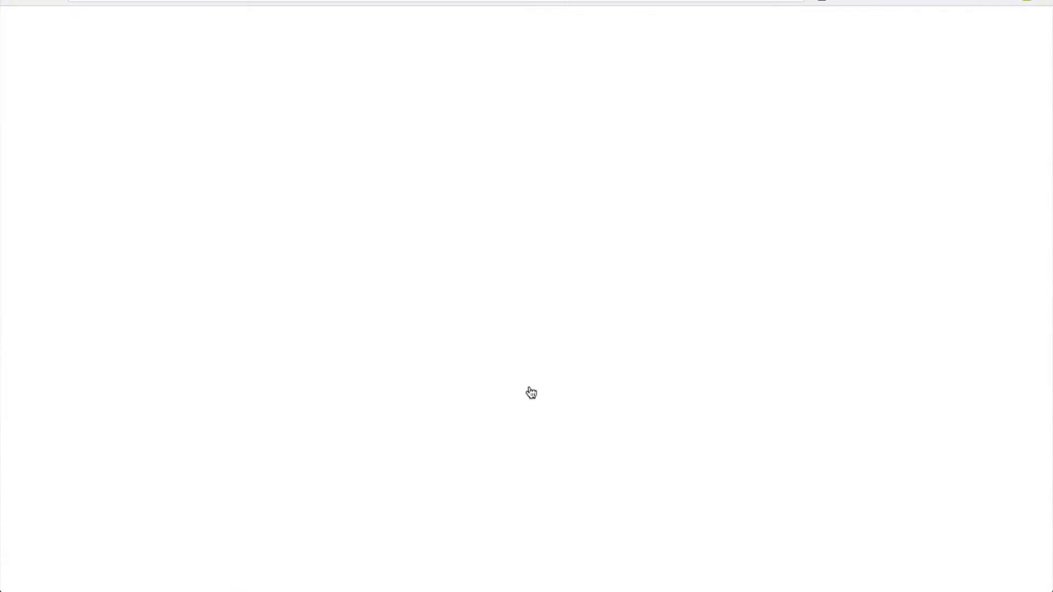
Look through the sales page template's copy, from the headline to the training investment section
scroll(755, 214, "down", 9)
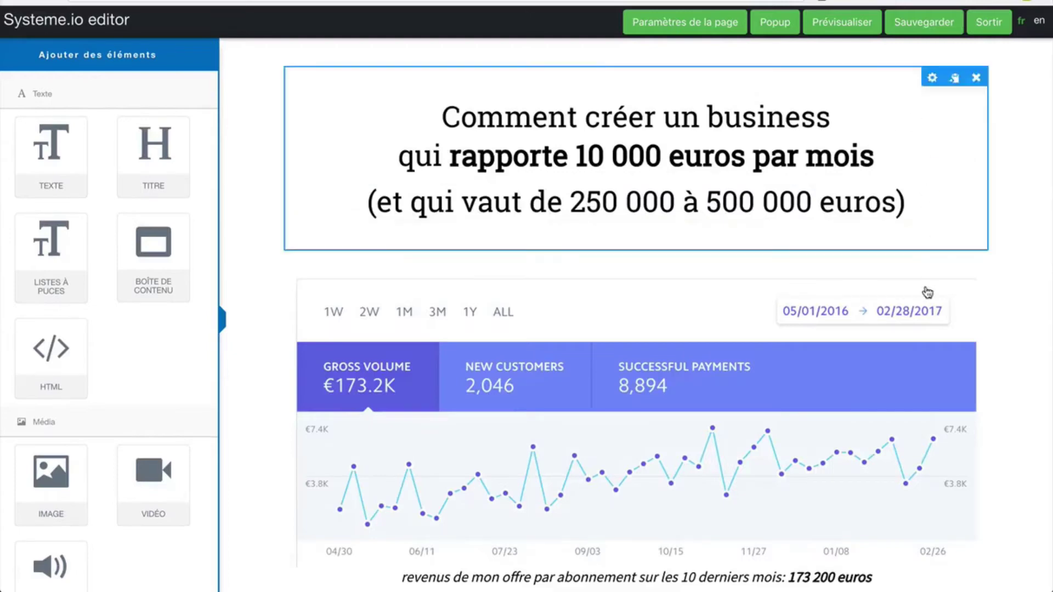
scroll(959, 353, "down", 20)
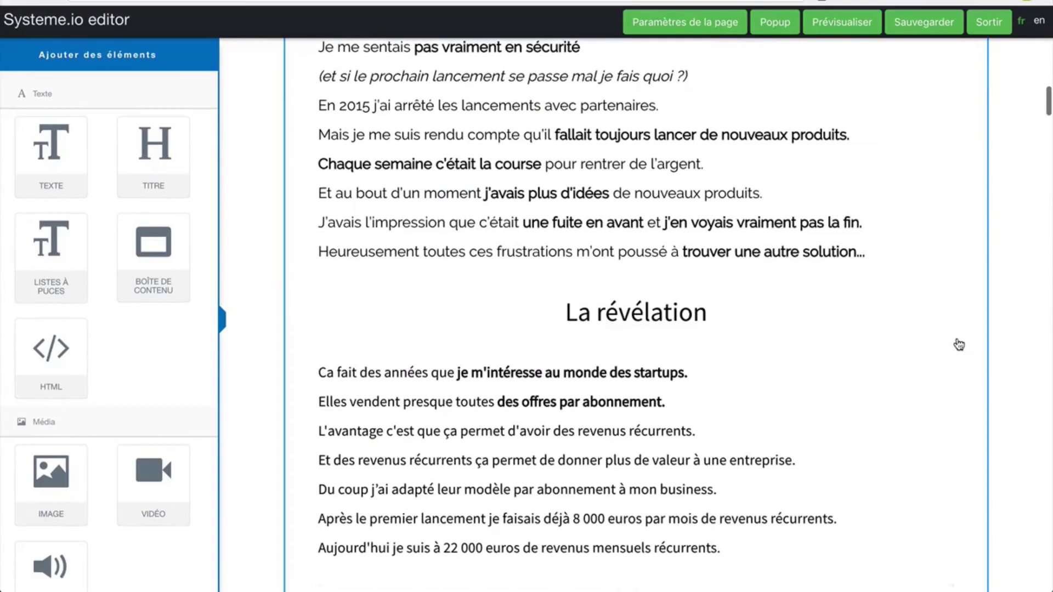
scroll(959, 344, "up", 20)
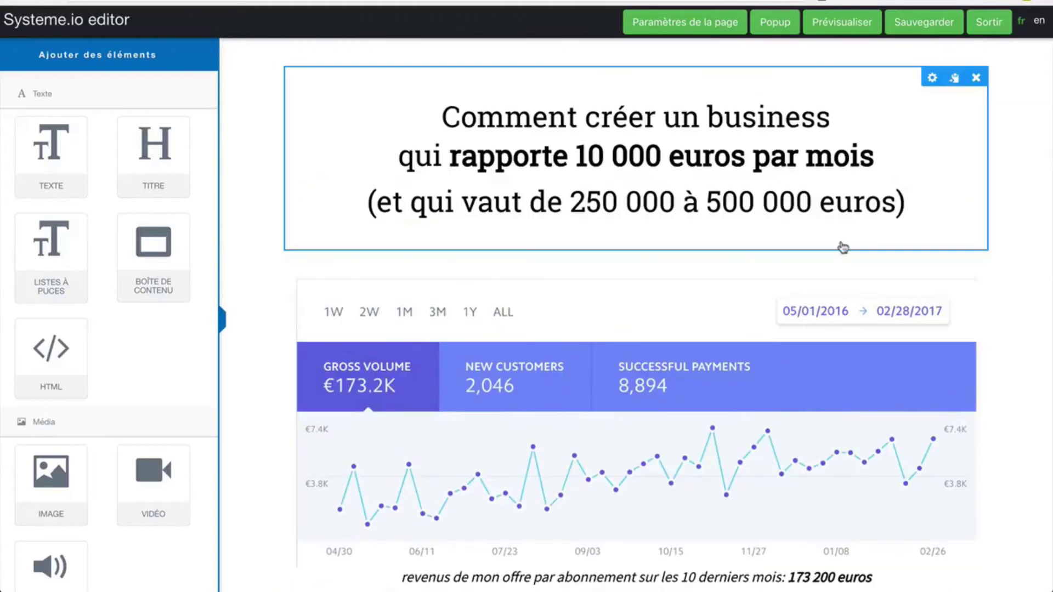
scroll(889, 378, "down", 19)
scroll(888, 380, "down", 20)
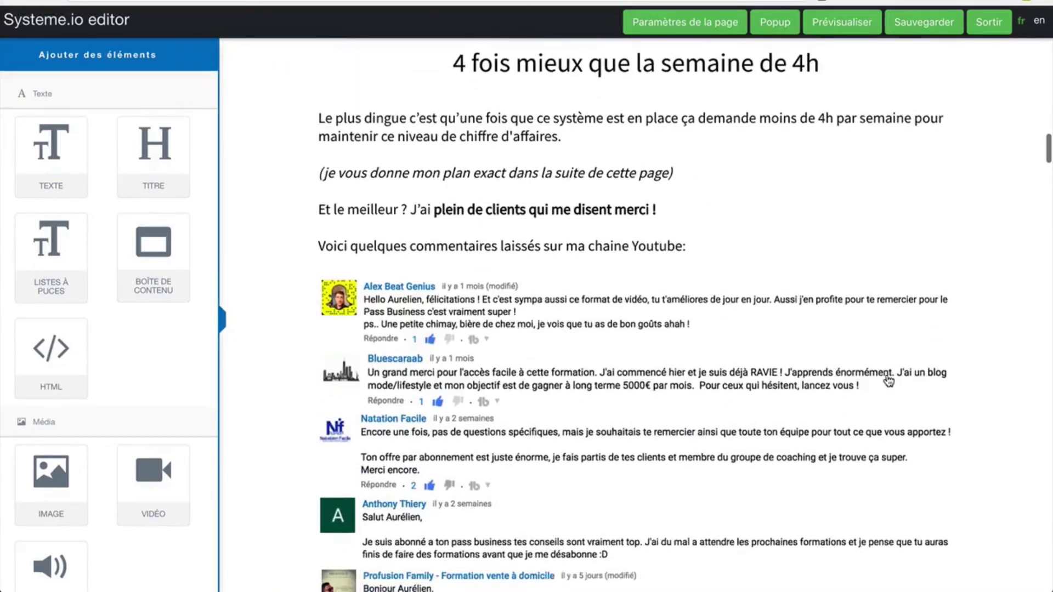
scroll(889, 380, "down", 12)
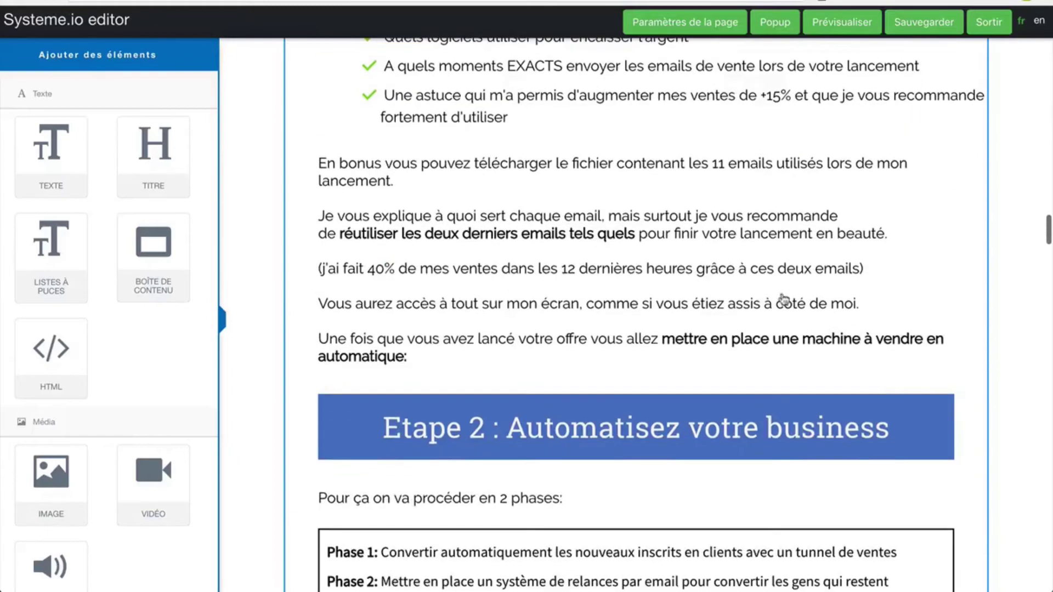
scroll(753, 346, "down", 20)
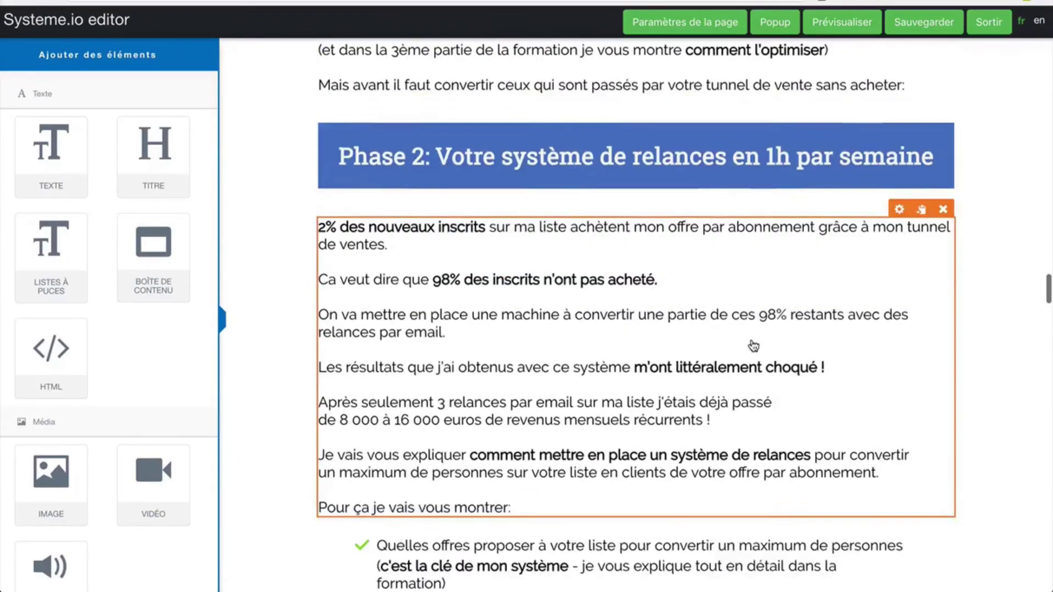
scroll(753, 345, "down", 20)
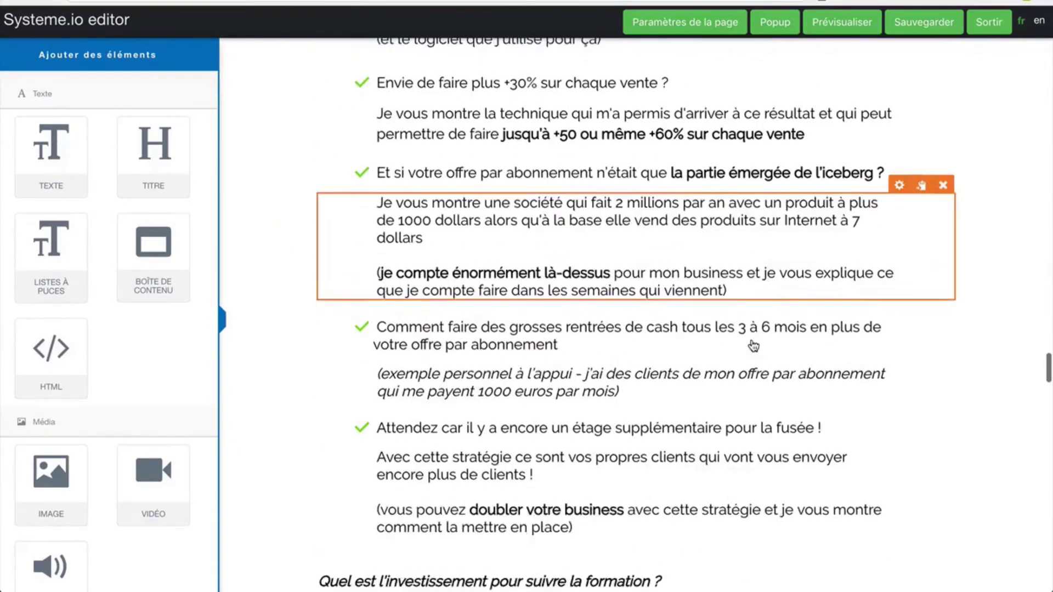
scroll(753, 345, "up", 20)
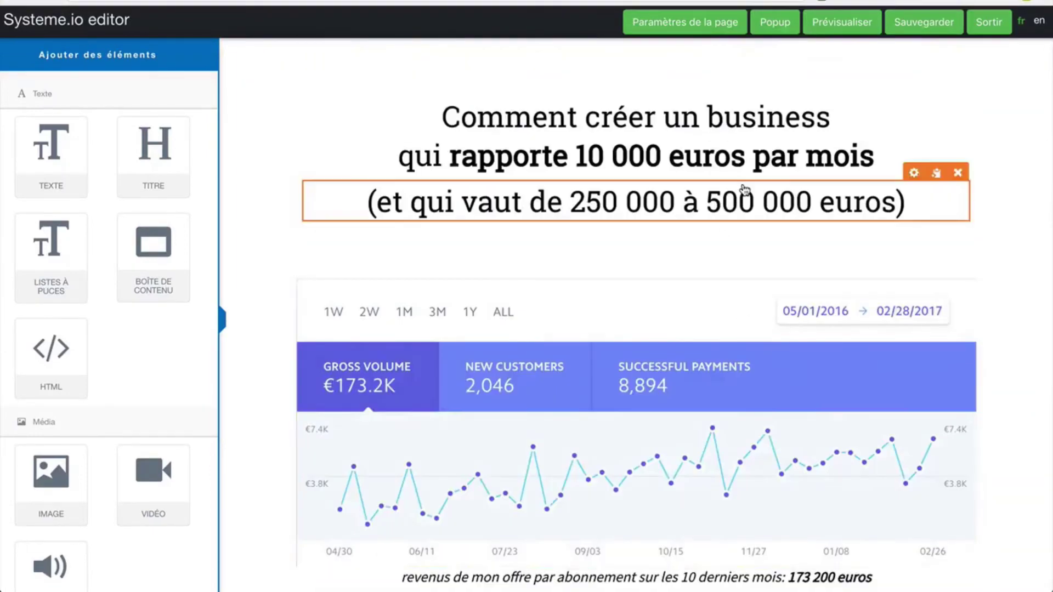
Replace the main headline of the sales page with "Comment maigrir en 31 jours"
left_click(770, 130)
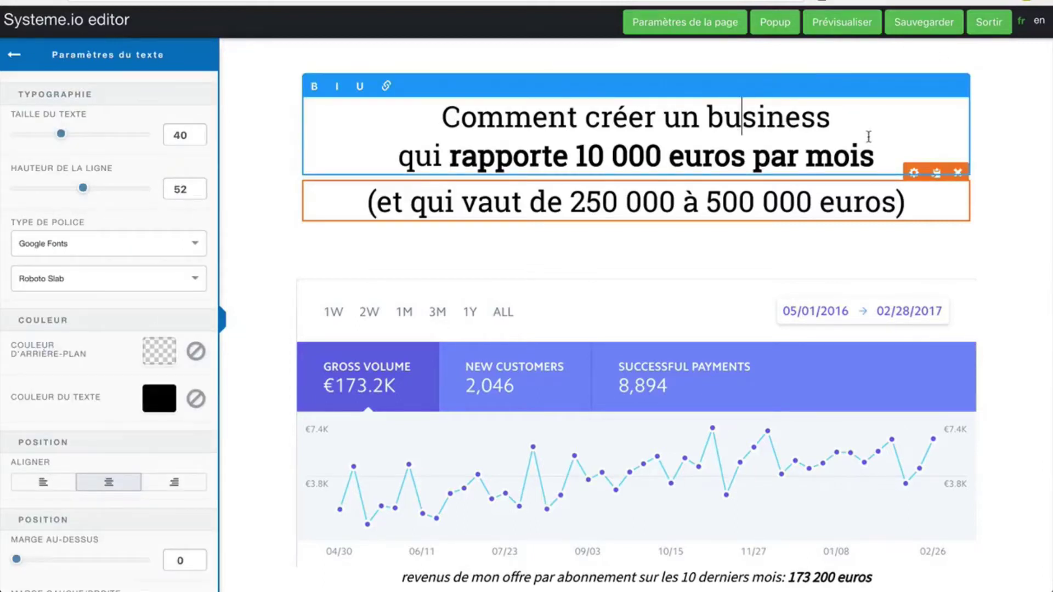
left_click_drag(879, 149, 399, 108)
type("Com")
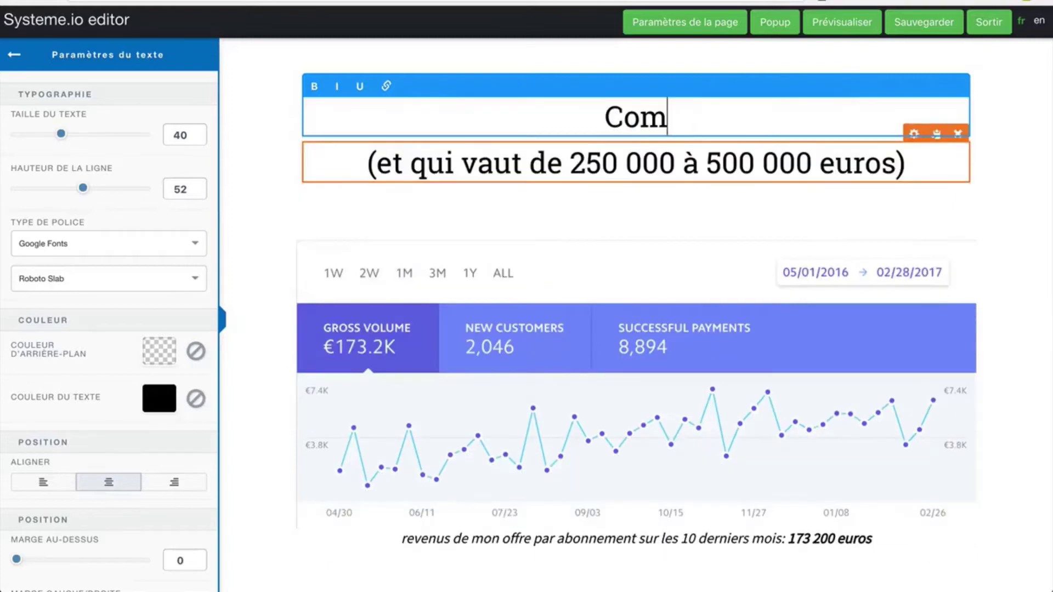
type("ment maig")
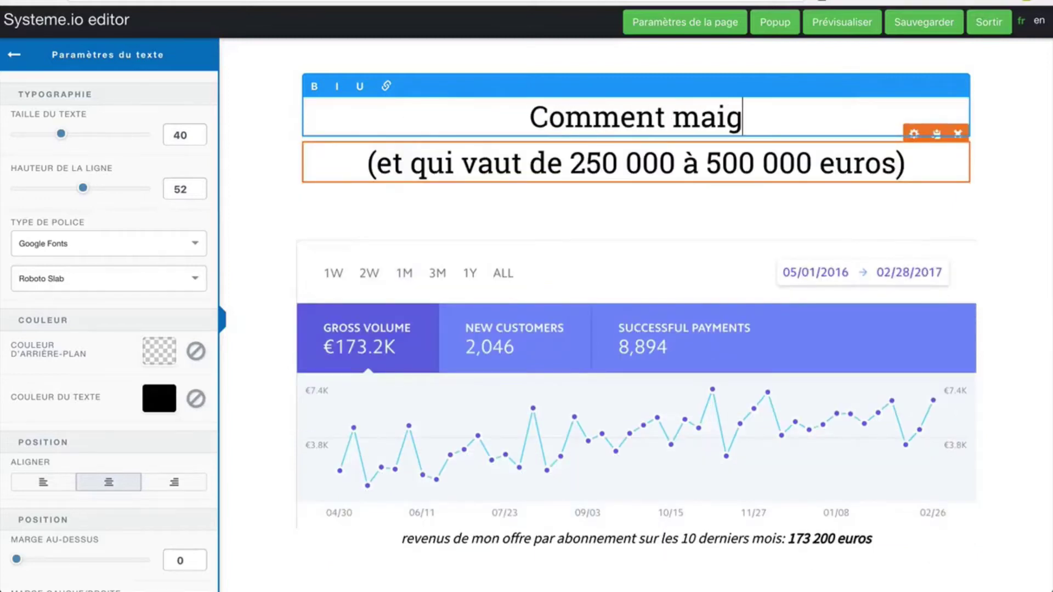
type("rir en 31 jours")
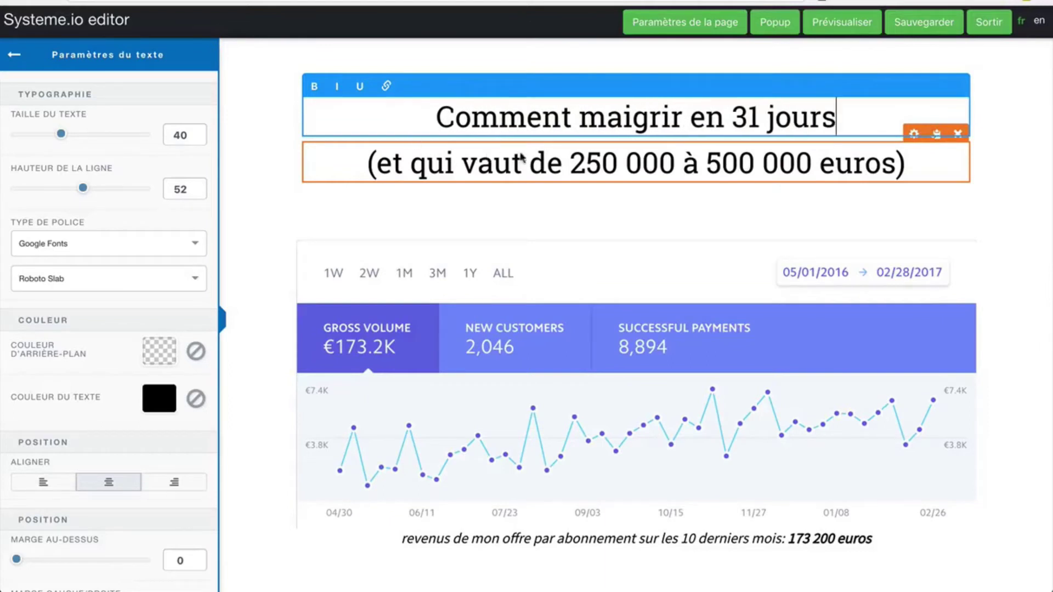
left_click(1006, 206)
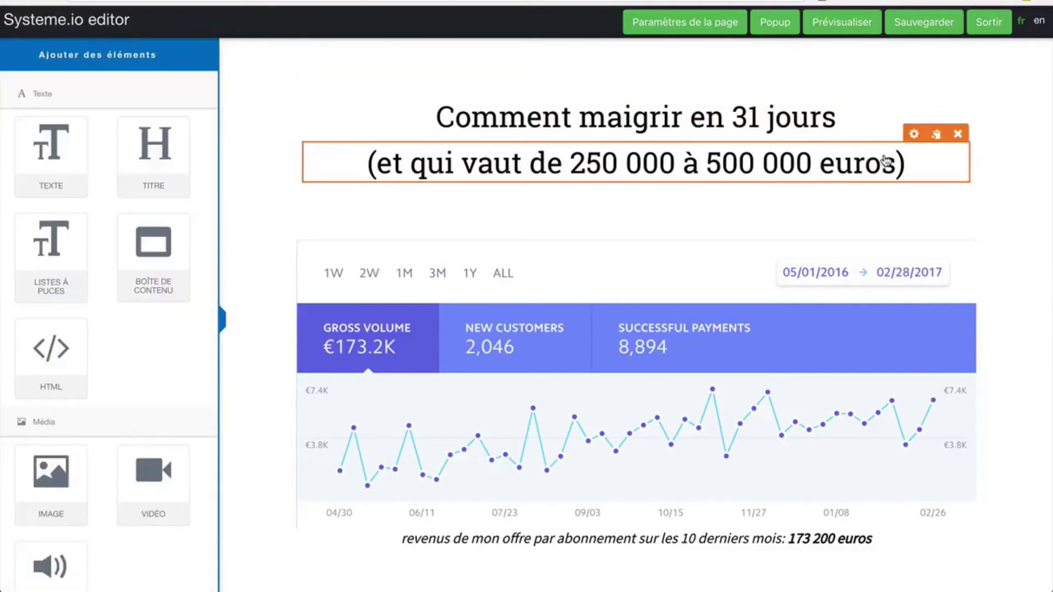
Replace the text inside the parentheses below the headline with "sans avoir de sensation de faim..."
left_click(885, 159)
left_click_drag(891, 161, 380, 166)
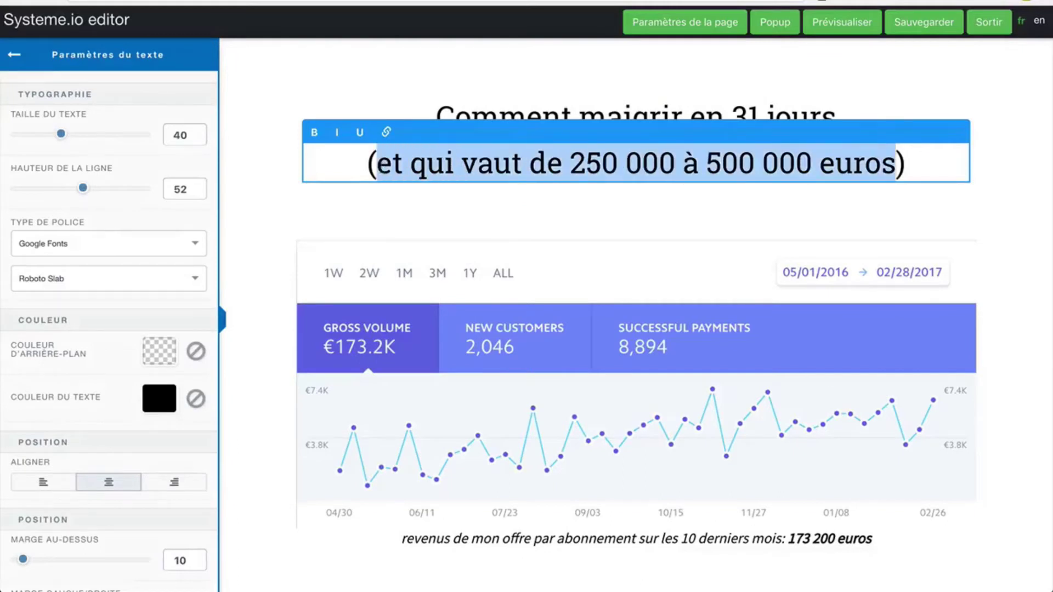
type("sans avoir de sensation de faim...")
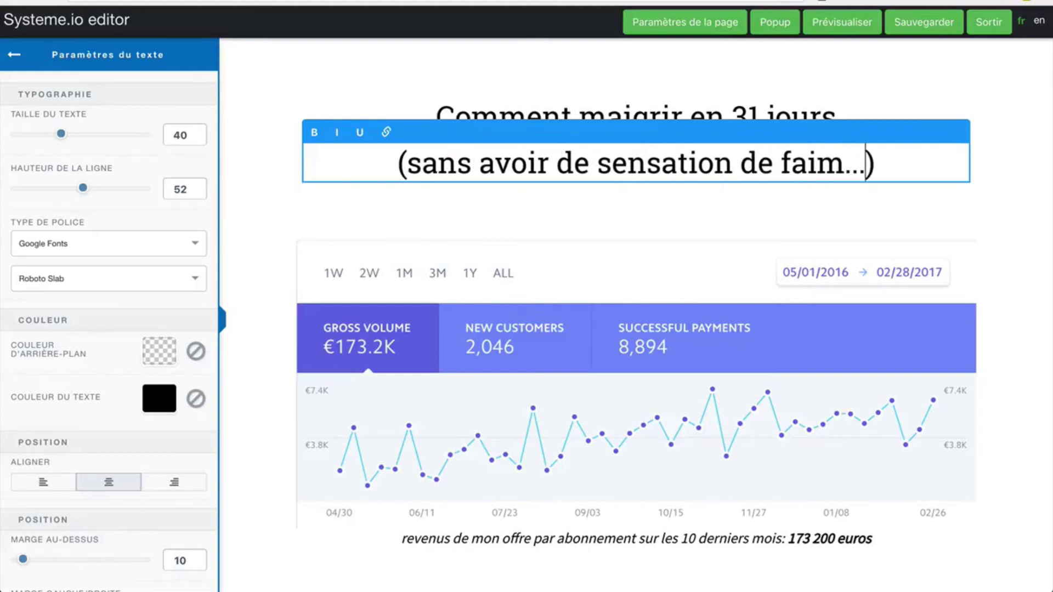
left_click(1014, 236)
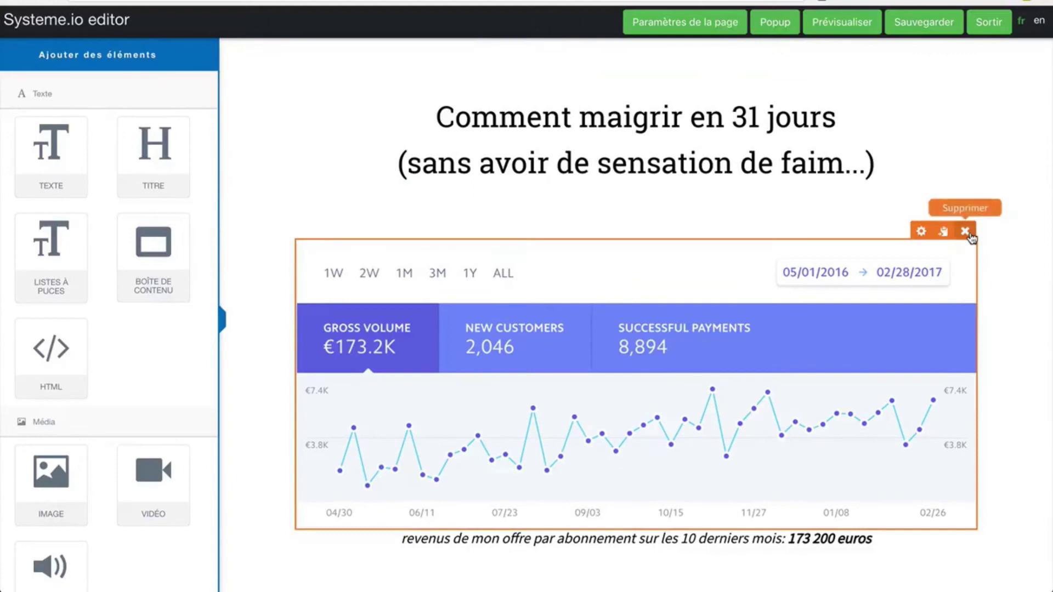
Delete the revenue chart image and its italic caption from below the headline
left_click(965, 232)
left_click(649, 71)
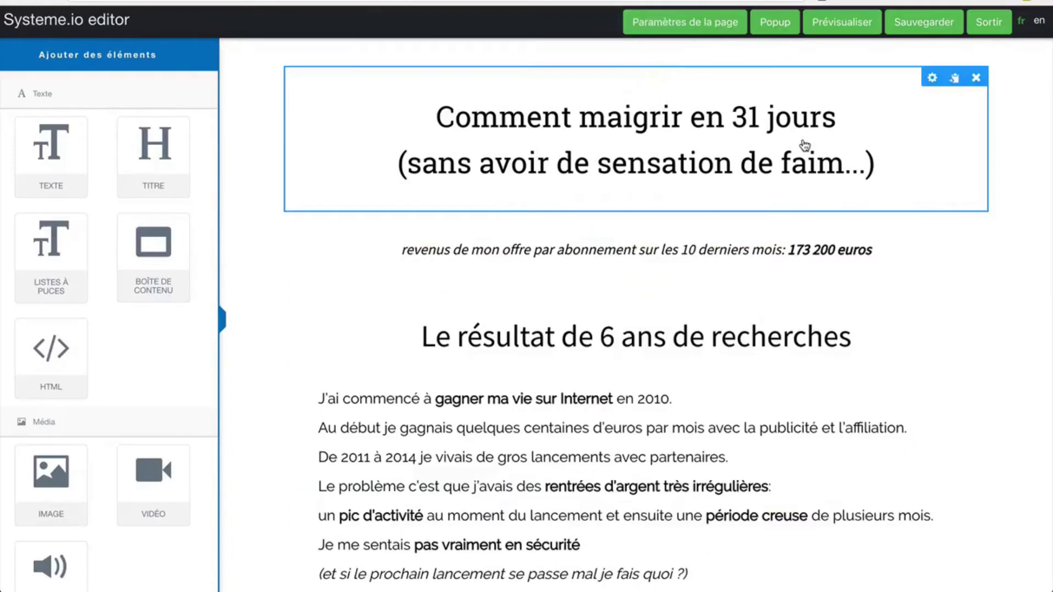
left_click(965, 231)
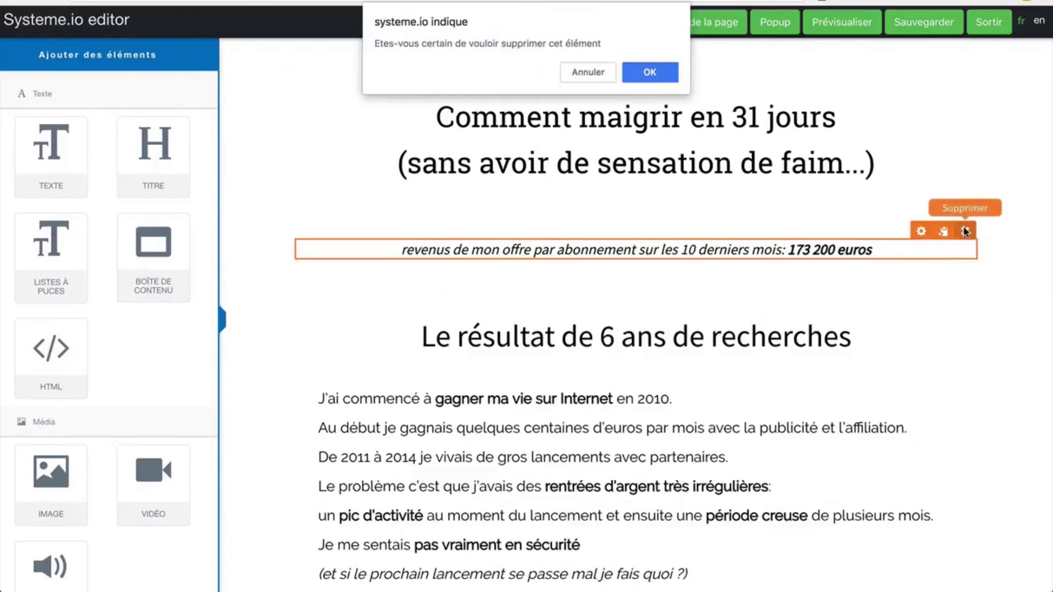
left_click(651, 77)
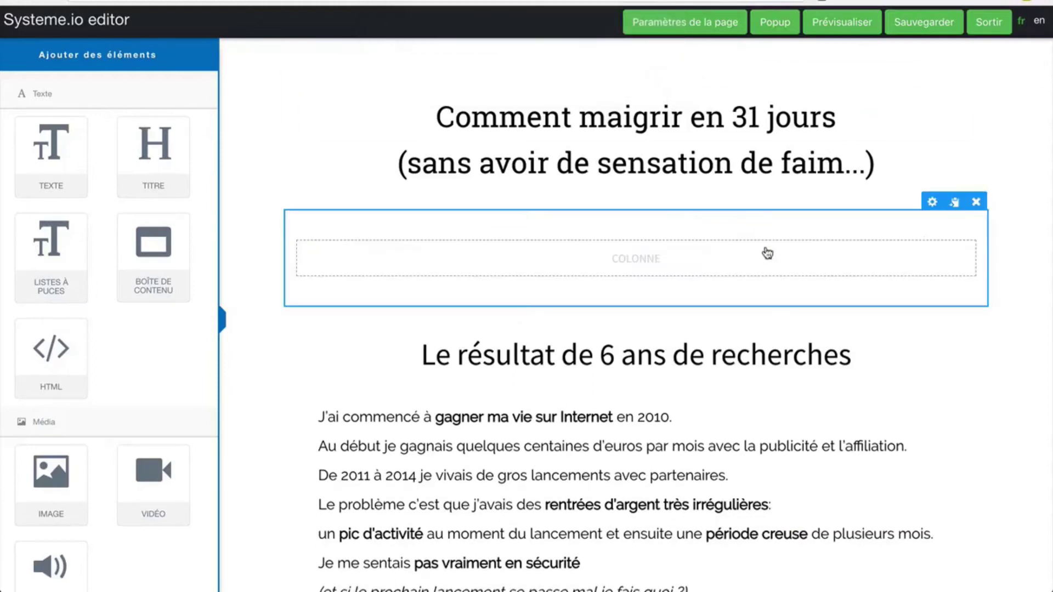
Delete the empty column row and the heading "Le résultat de 6 ans de recherches"
left_click(976, 201)
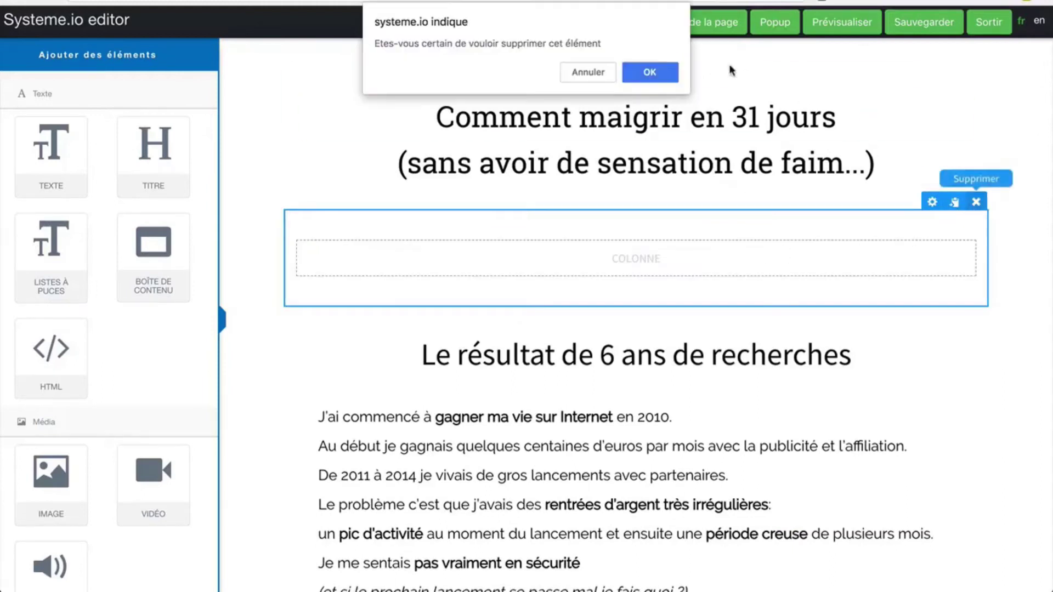
left_click(651, 73)
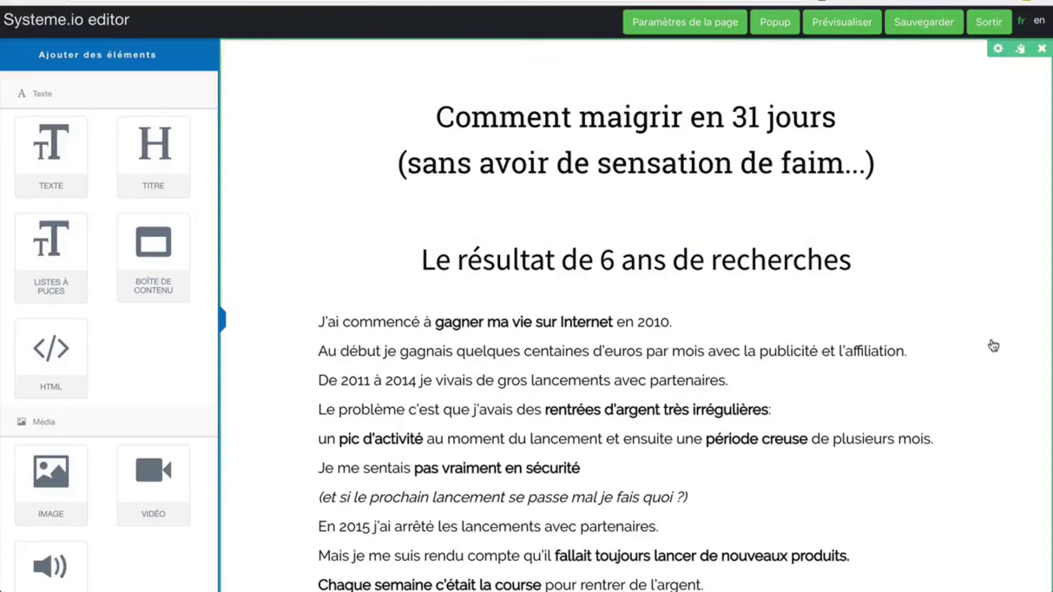
left_click(943, 231)
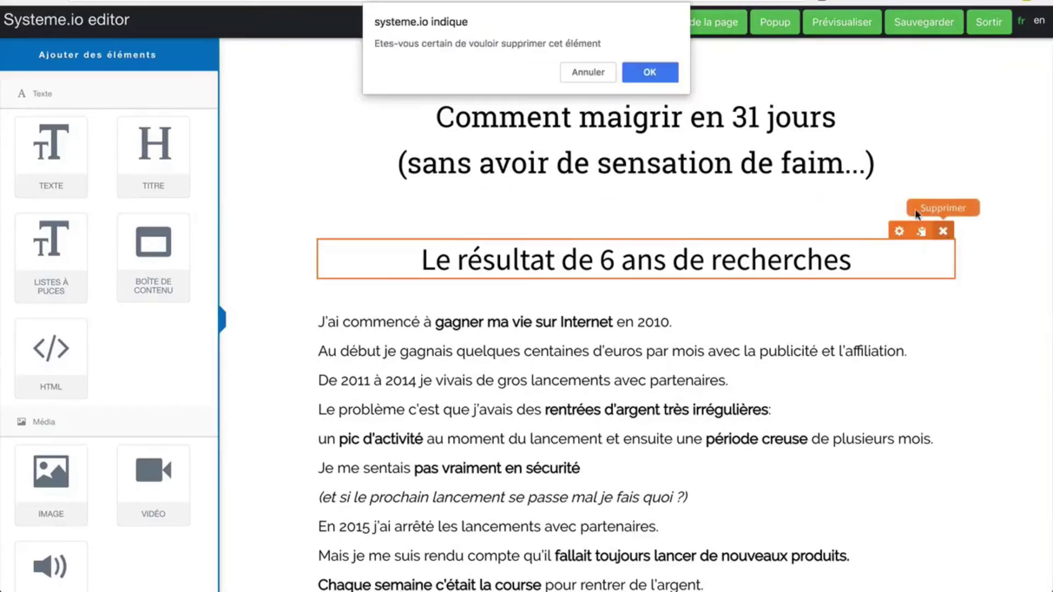
left_click(650, 72)
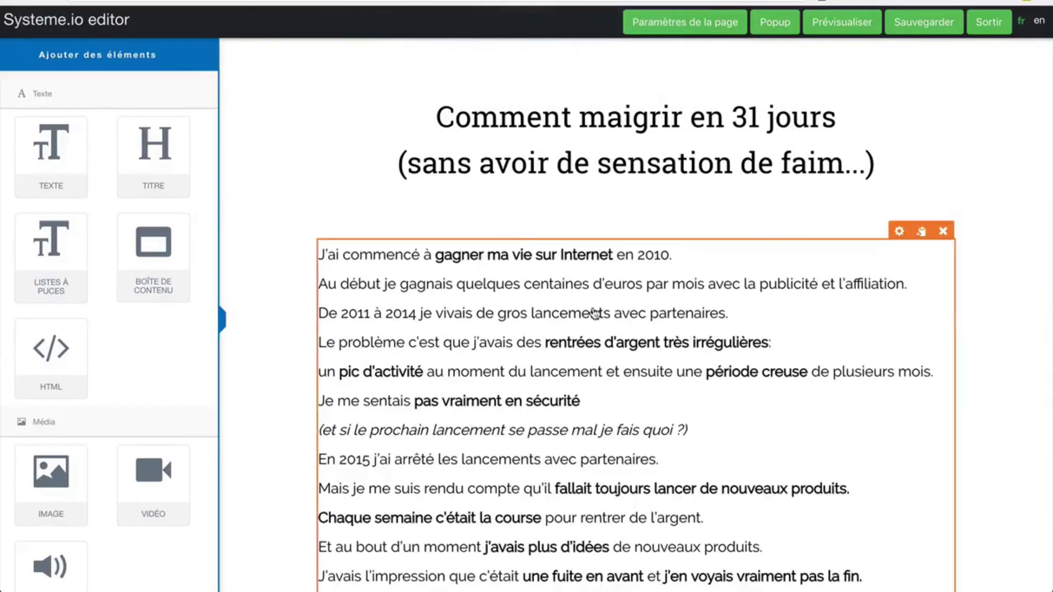
left_click(390, 258)
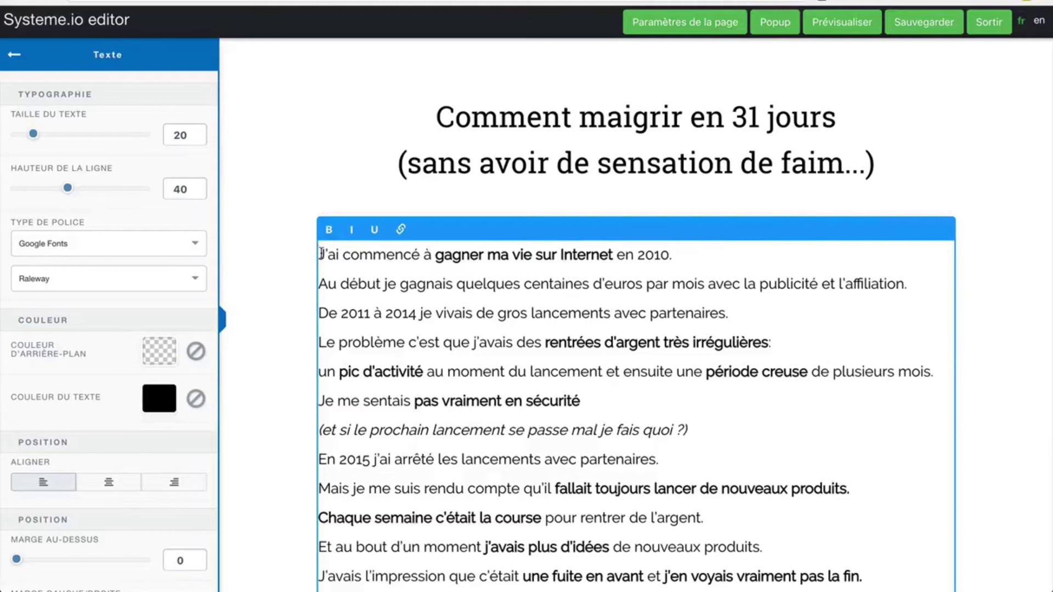
type("A l'école")
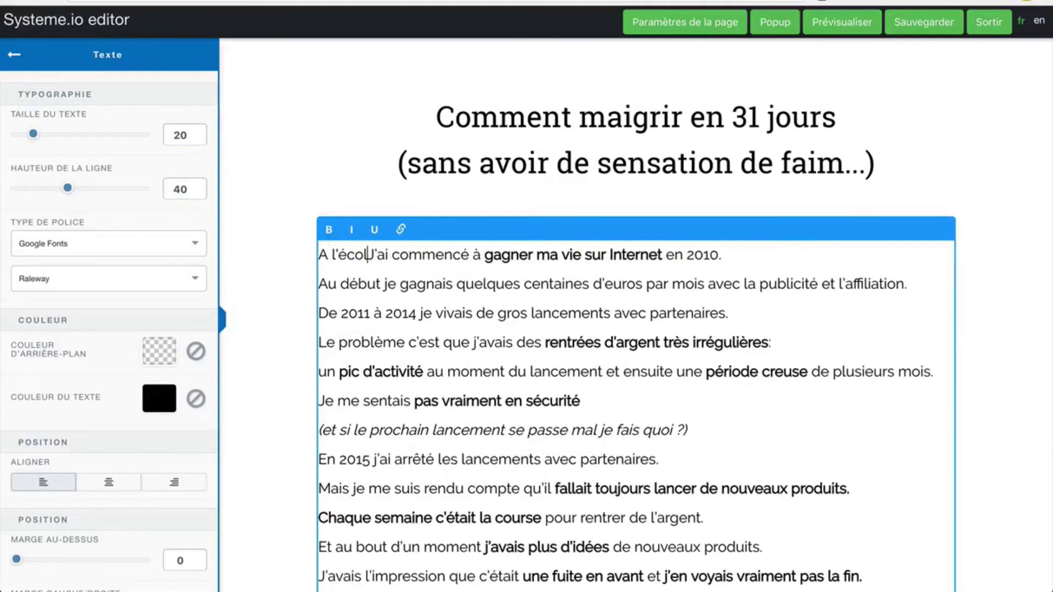
type(" tout le mon")
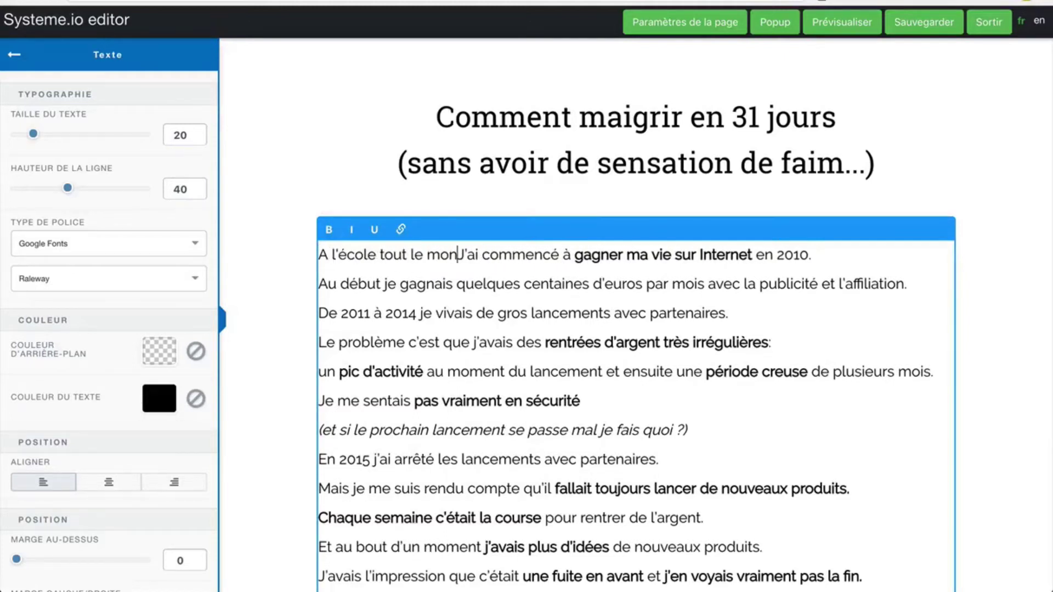
key("BackSpace")
key("BackSpace")
key("BackSpace")
key("BackSpace")
key("BackSpace")
key("BackSpace")
key("BackSpace")
key("BackSpace")
key("BackSpace")
key("BackSpace")
key("BackSpace")
key("BackSpace")
key("BackSpace")
key("BackSpace")
key("BackSpace")
key("BackSpace")
key("BackSpace")
key("BackSpace")
key("BackSpace")
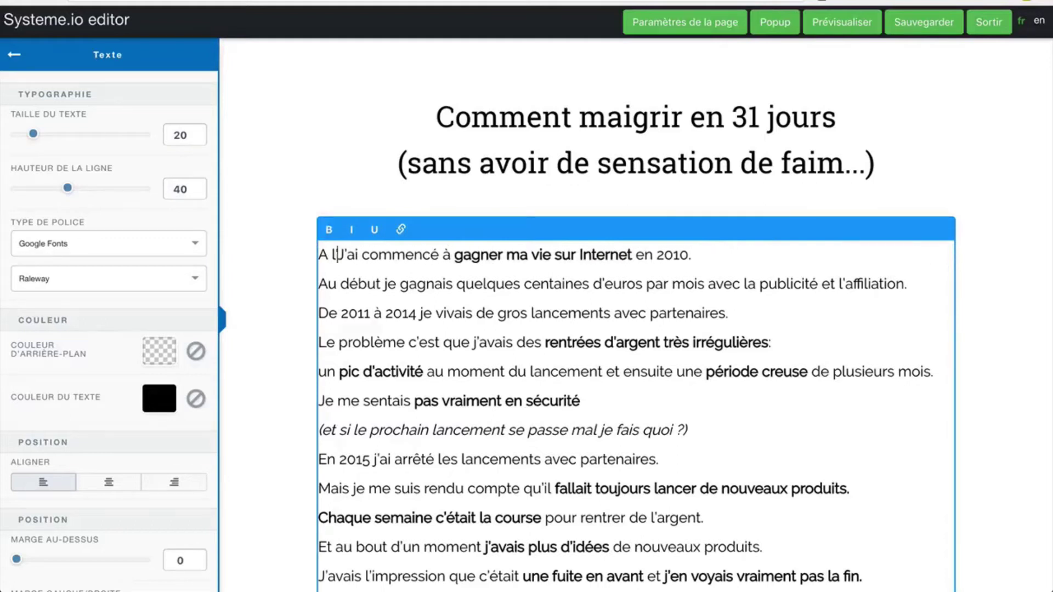
key("BackSpace")
key("Return")
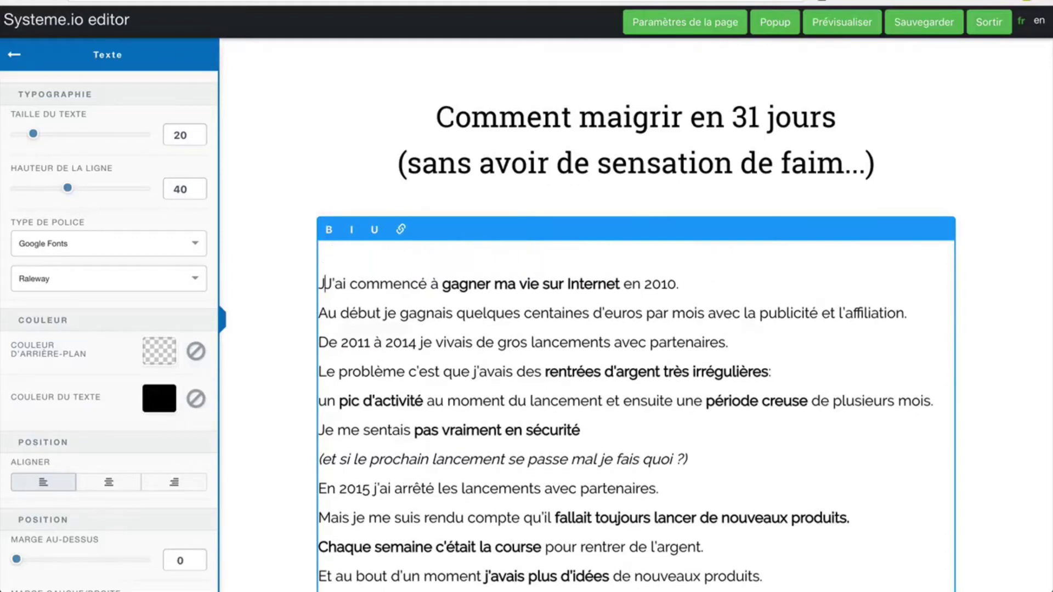
key("BackSpace")
Begin the text below the headline with two lines: "J'ai jamais été gros." and "Mais j'ai jamais été mince non plus."
type("J")
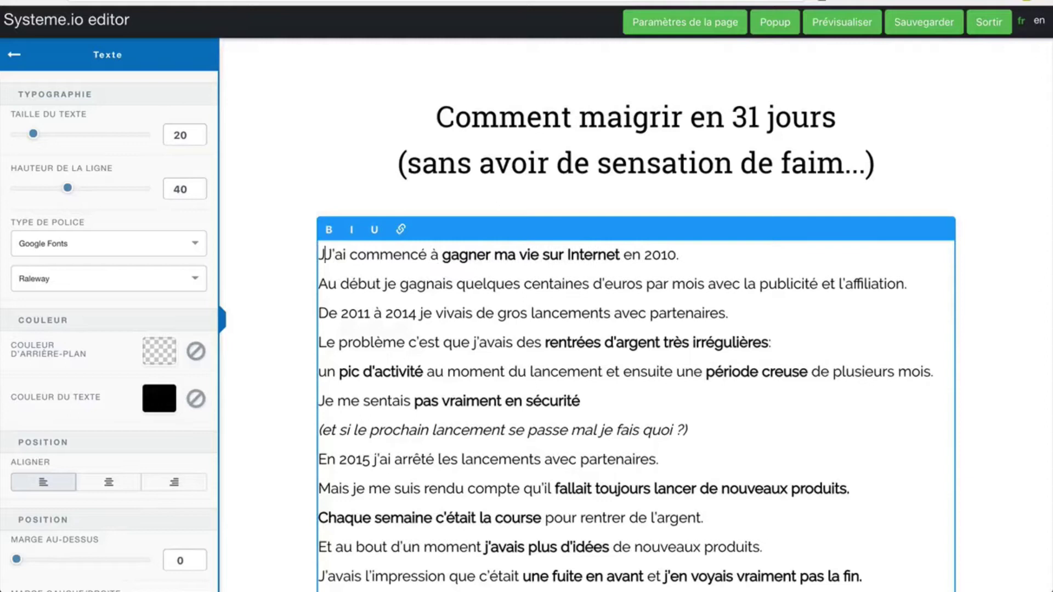
type("'ai ")
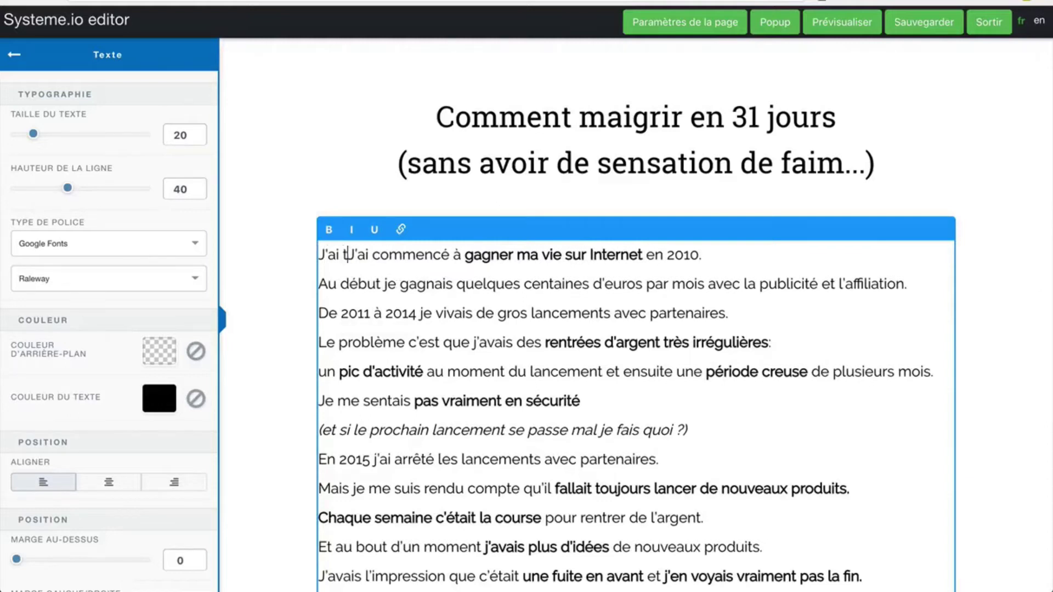
type("jamais été gros.")
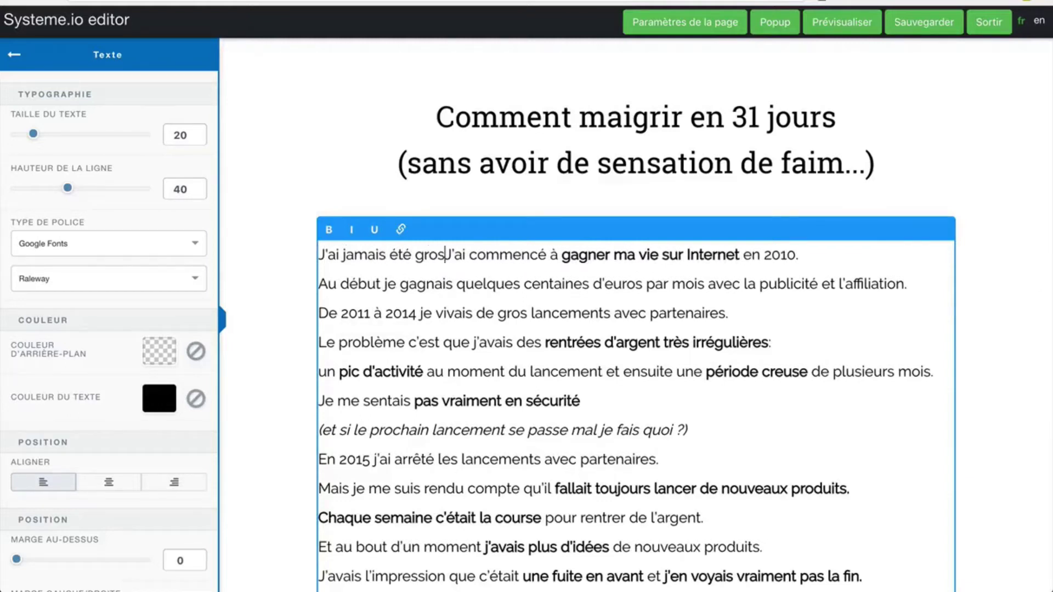
key("Return")
type("Mais j'ai jamais")
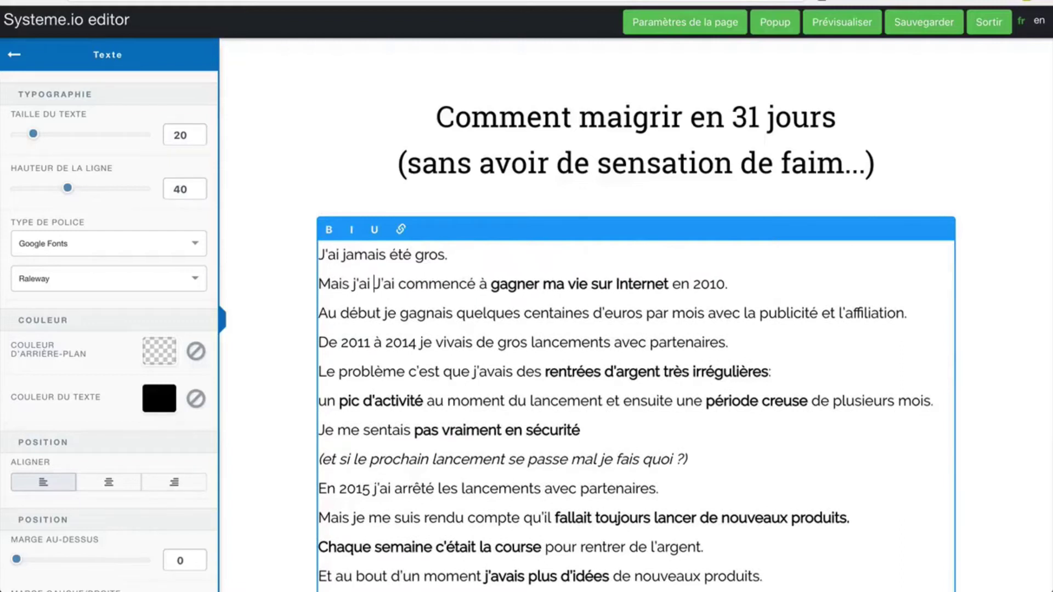
type(" été mince n")
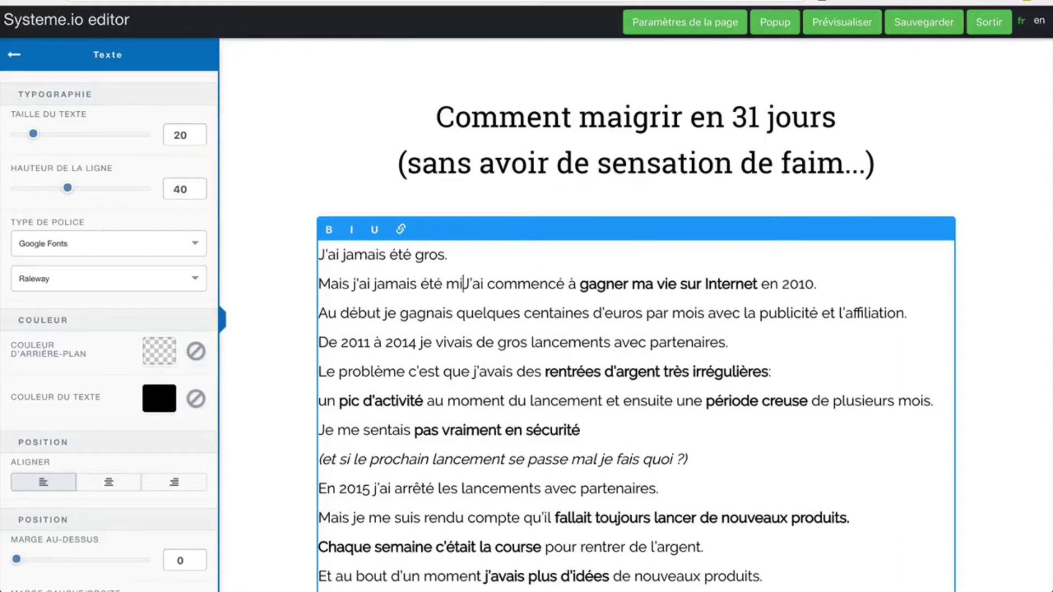
type("on plus.")
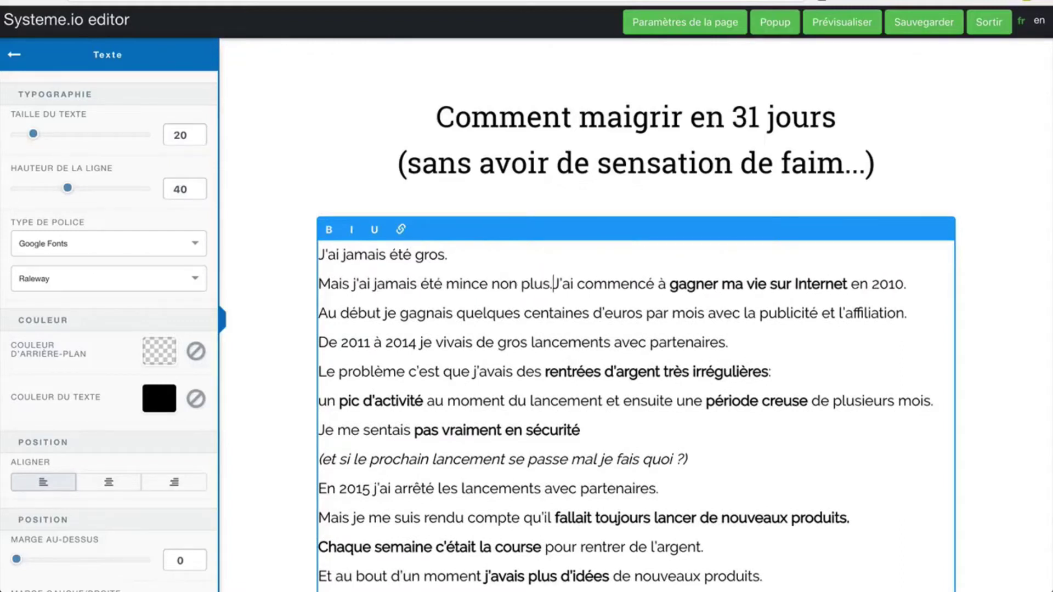
Add the third line J'étais ce qu'on appelle "un faux maigre". and insert blank lines before the old text
key("Return")
type("J'étais ce qu'on ap")
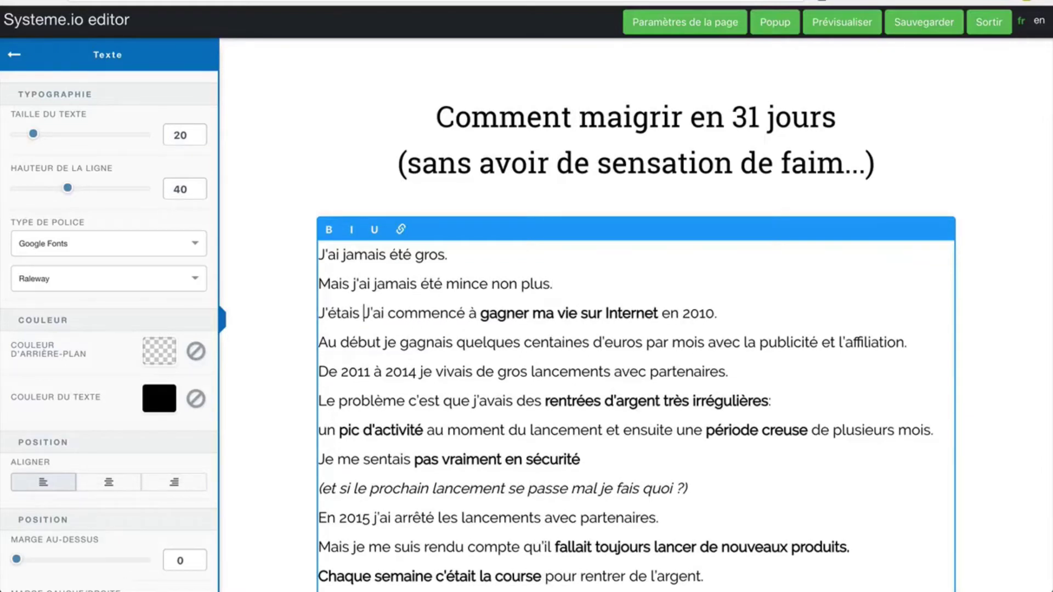
type("pelle \"un faux")
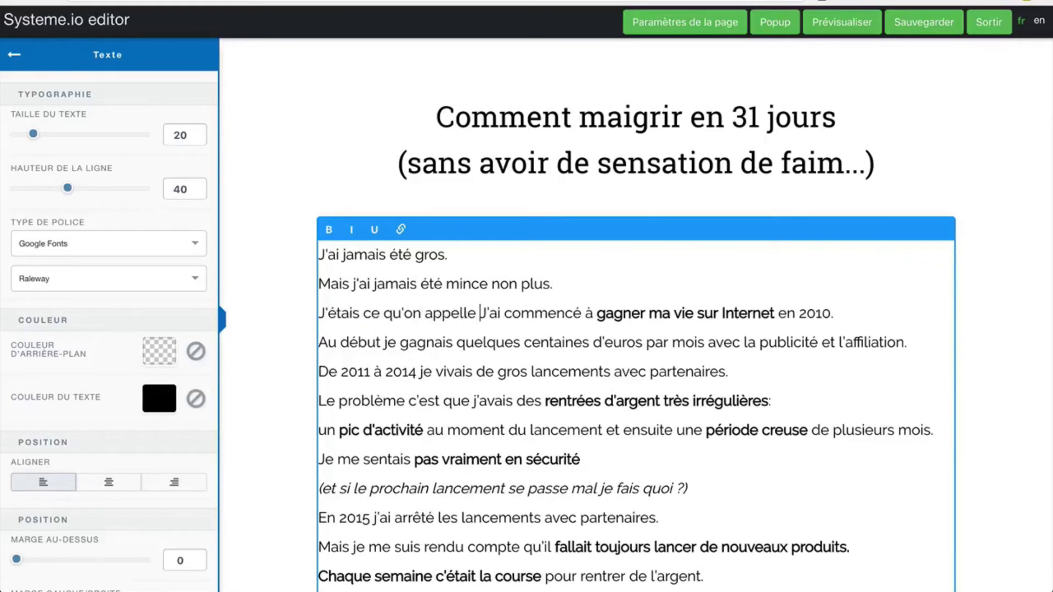
type(" maigre")
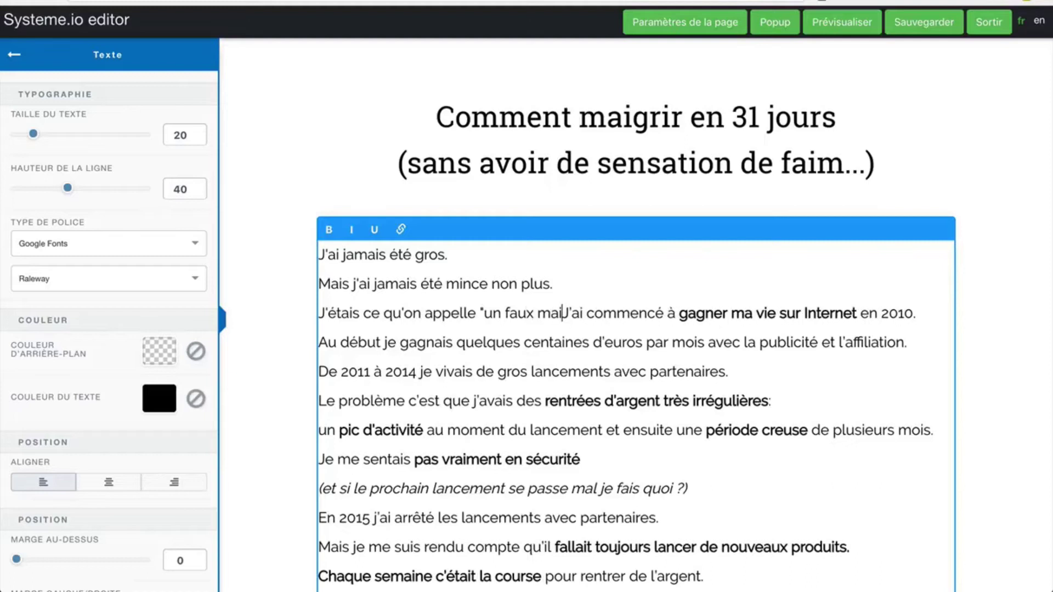
type("\".")
key("Return")
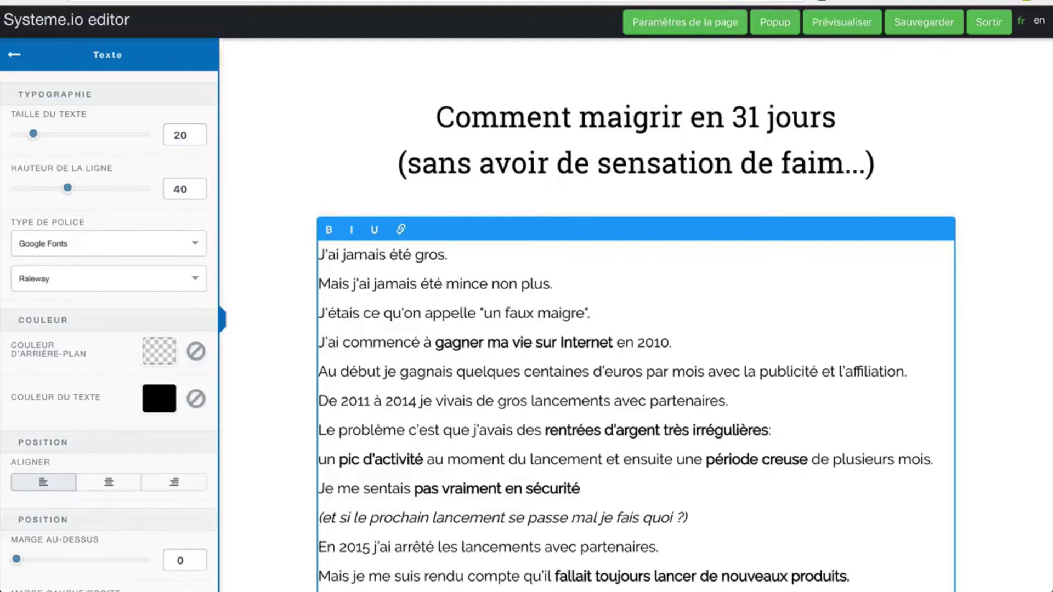
key("Return")
key("Return")
key("Return")
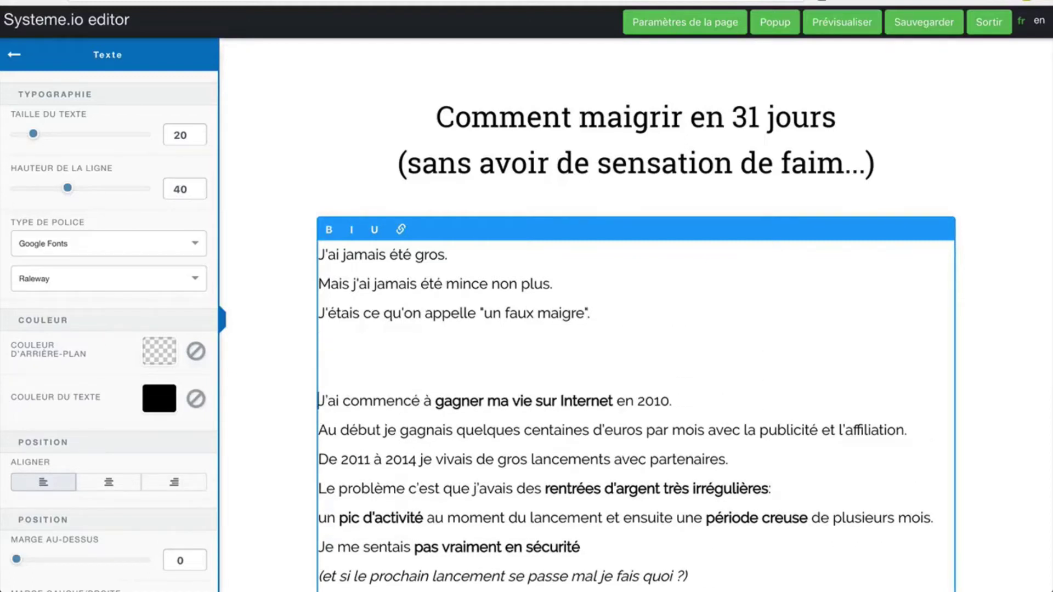
Look through the rest of the sales page, save it and exit the page editor
left_click(1006, 404)
scroll(1009, 416, "down", 20)
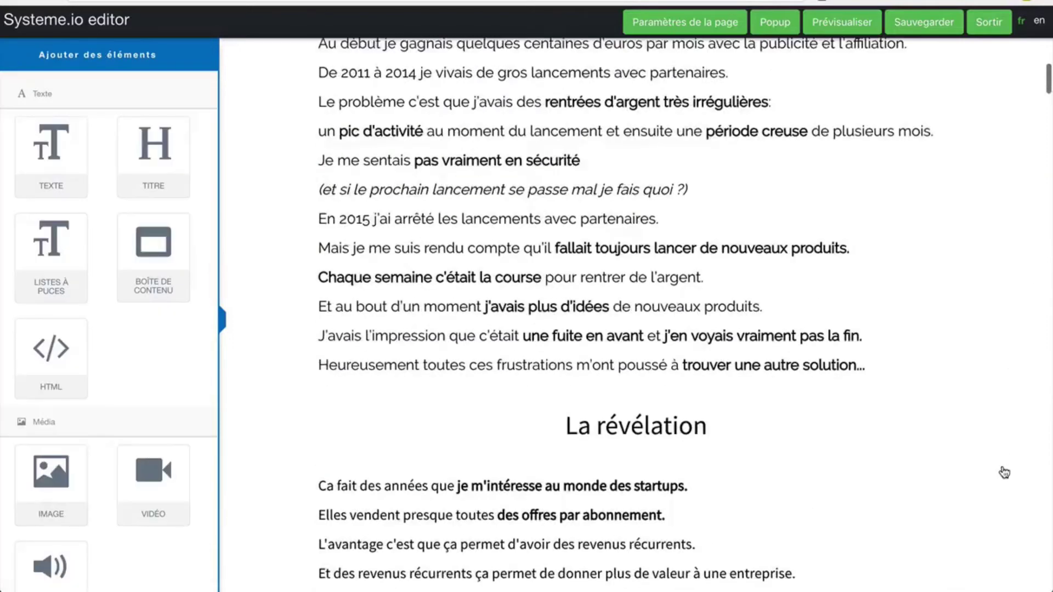
scroll(1004, 473, "down", 18)
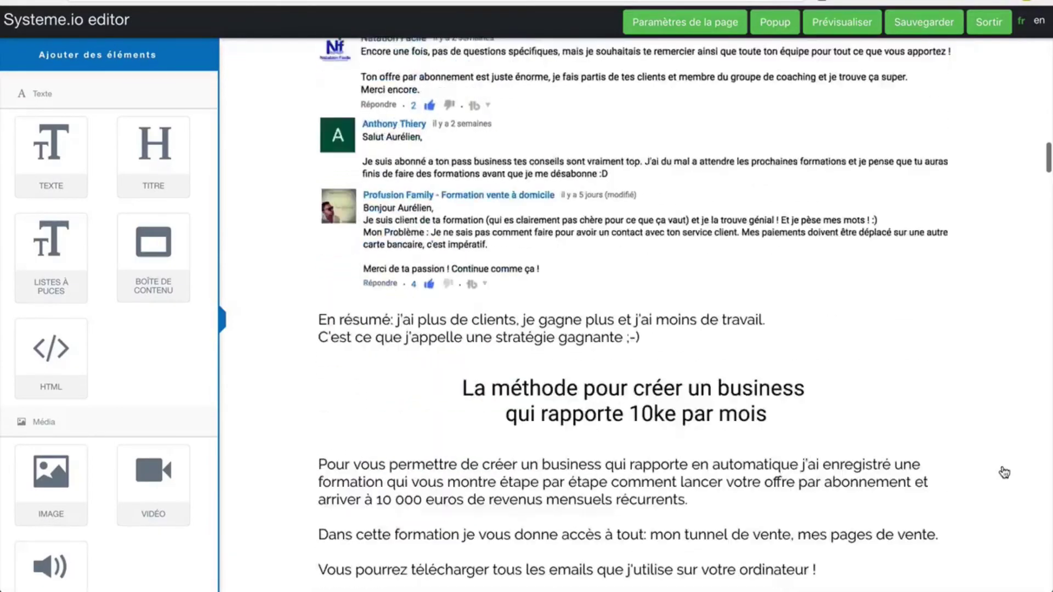
scroll(957, 174, "up", 18)
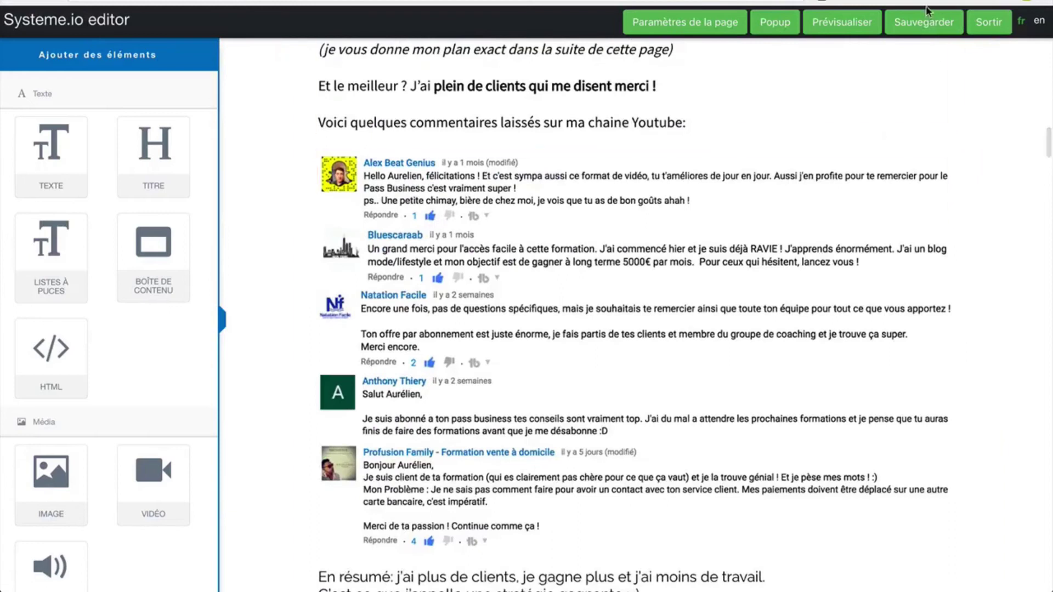
left_click(925, 29)
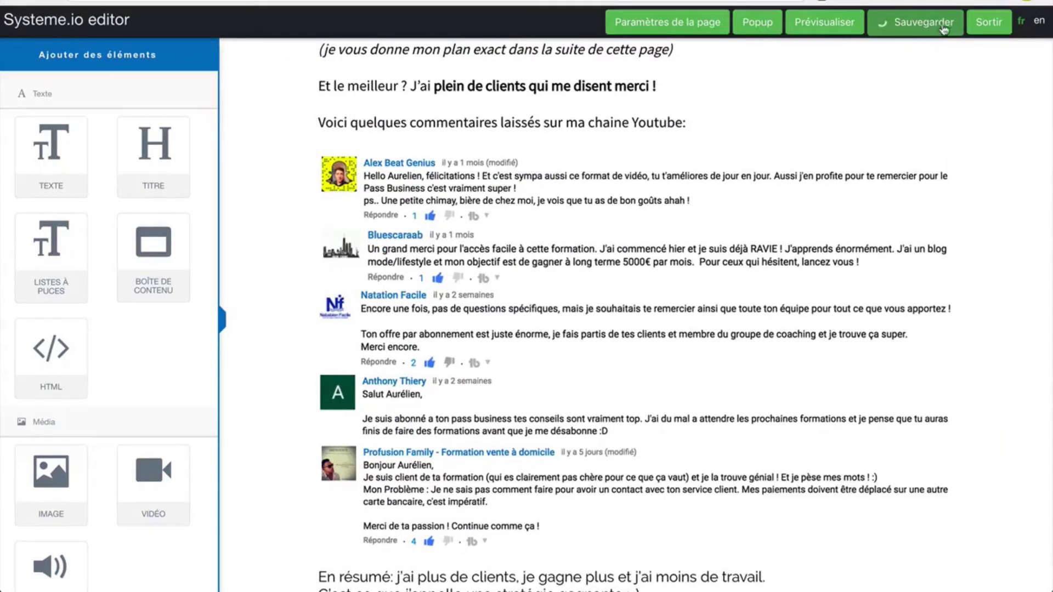
left_click(988, 24)
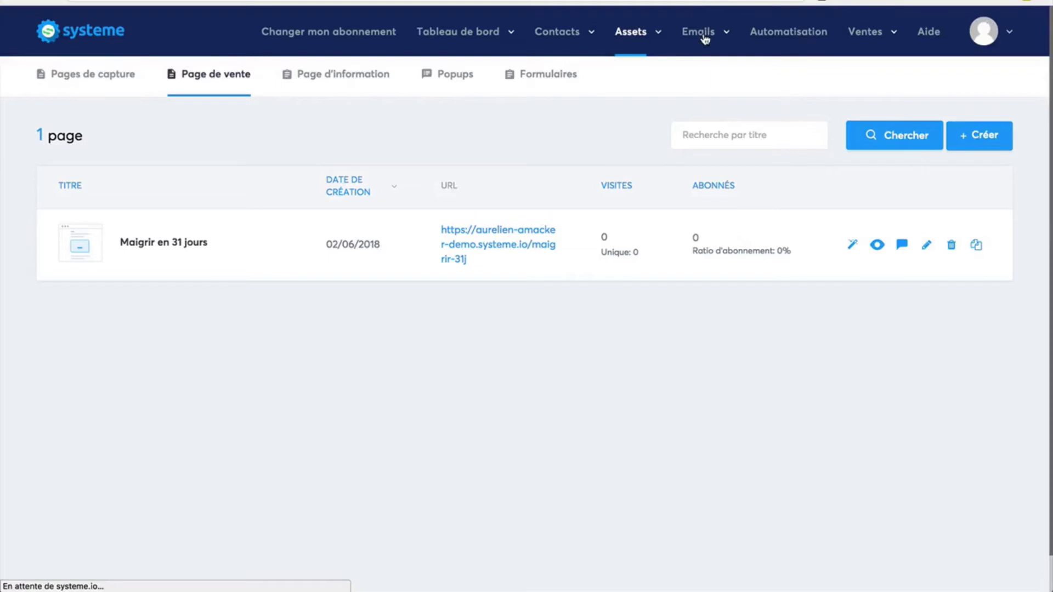
Open the payment gateway integration from the sales section, sign in to Stripe and connect the Webmarketing account
mouse_move(855, 39)
left_click(820, 81)
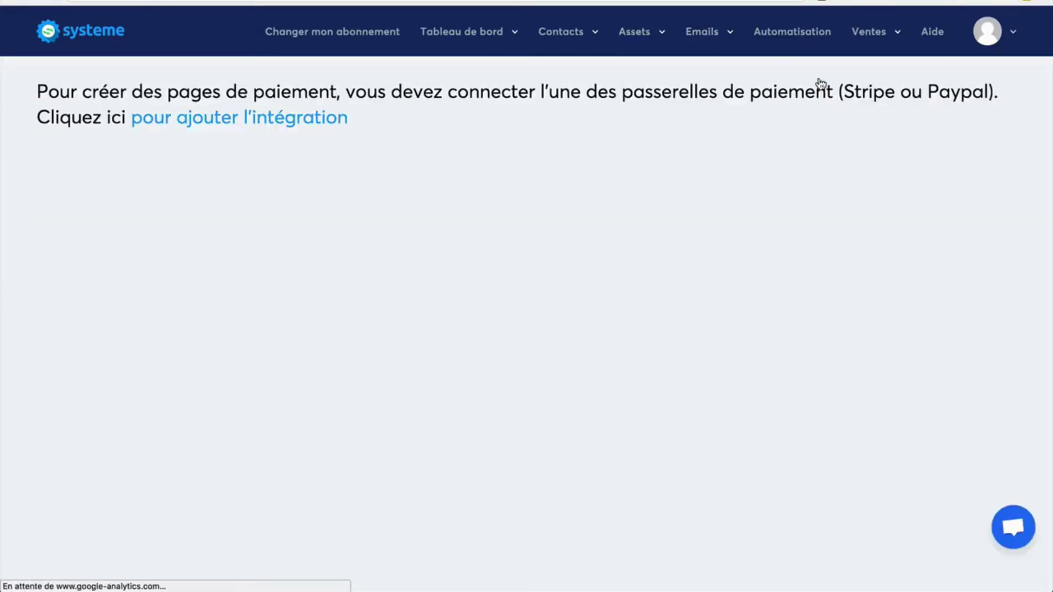
left_click(214, 117)
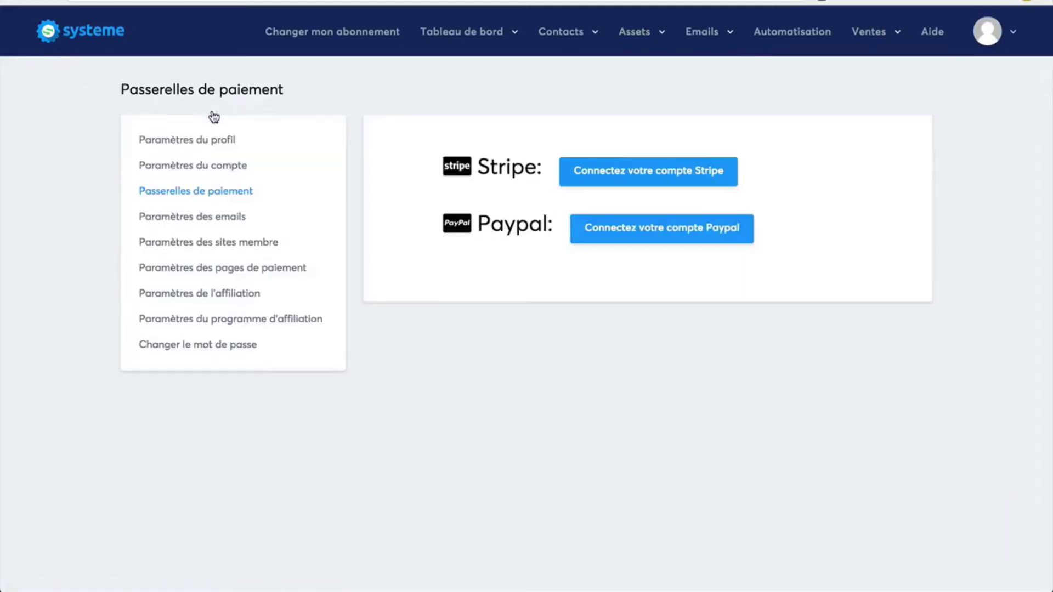
left_click(641, 174)
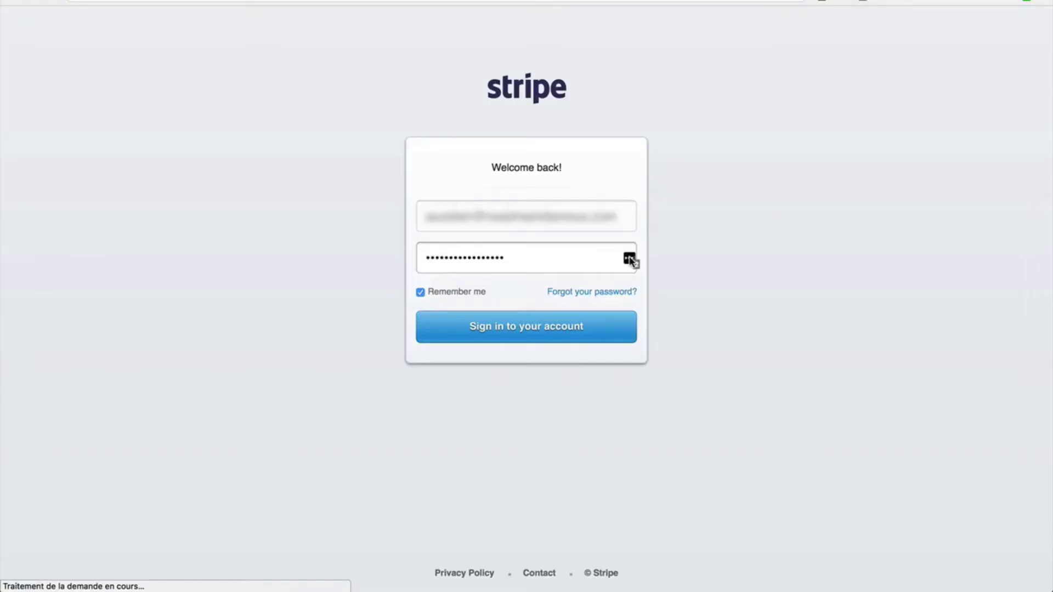
left_click(536, 328)
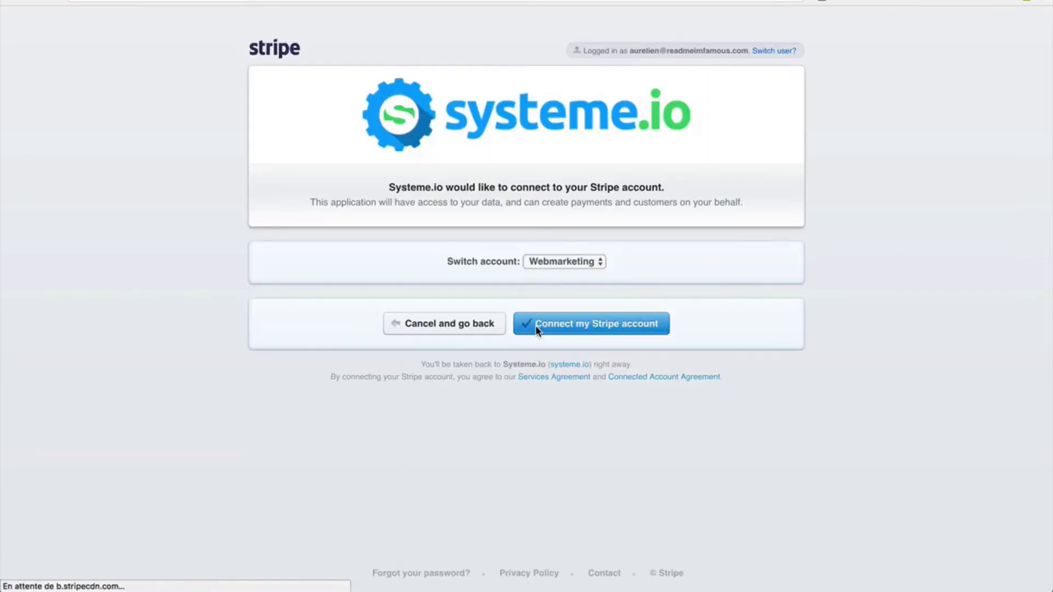
left_click(571, 332)
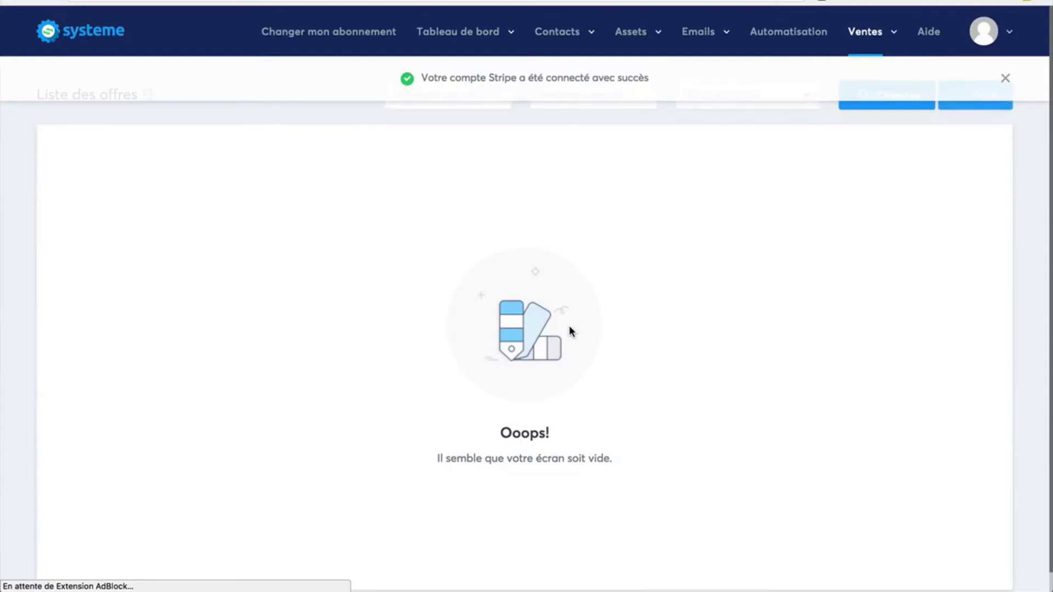
left_click(1005, 79)
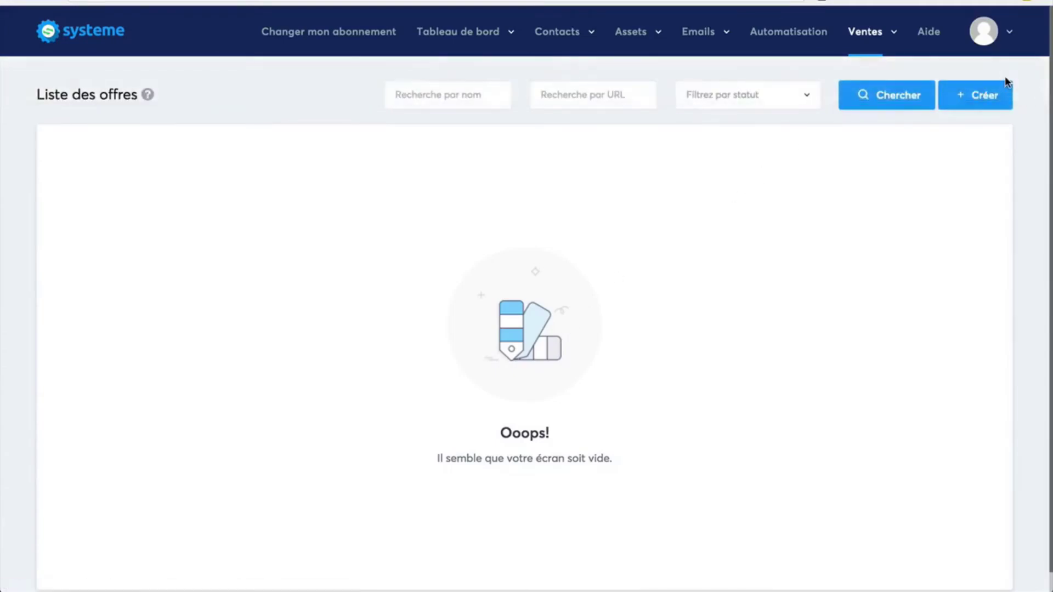
Start a new offer named "Maigrir en 31 jours" and allow credit card payments
left_click(982, 94)
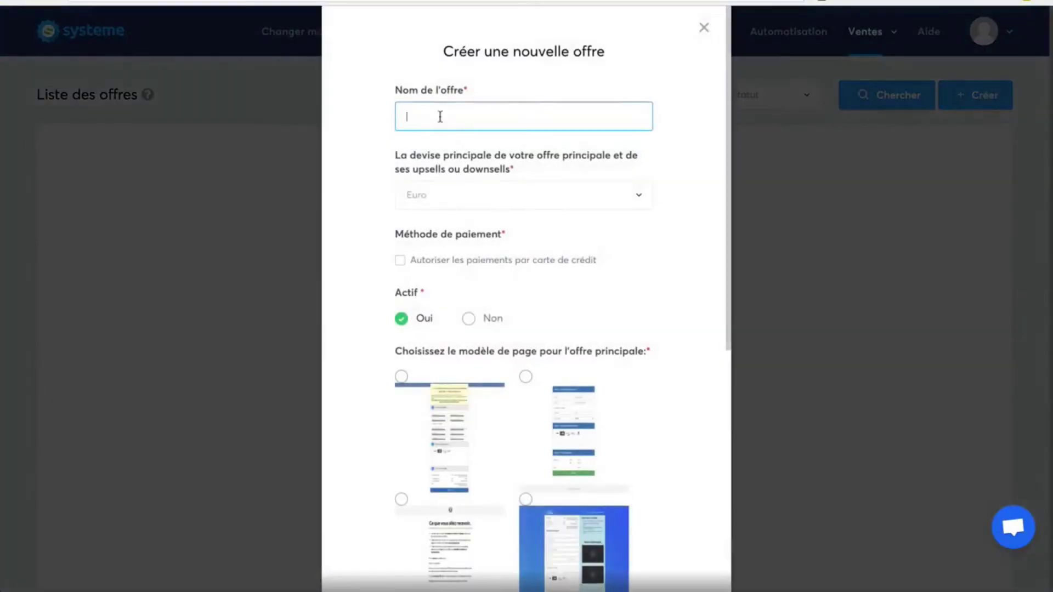
type("Maigrir en 31 jours")
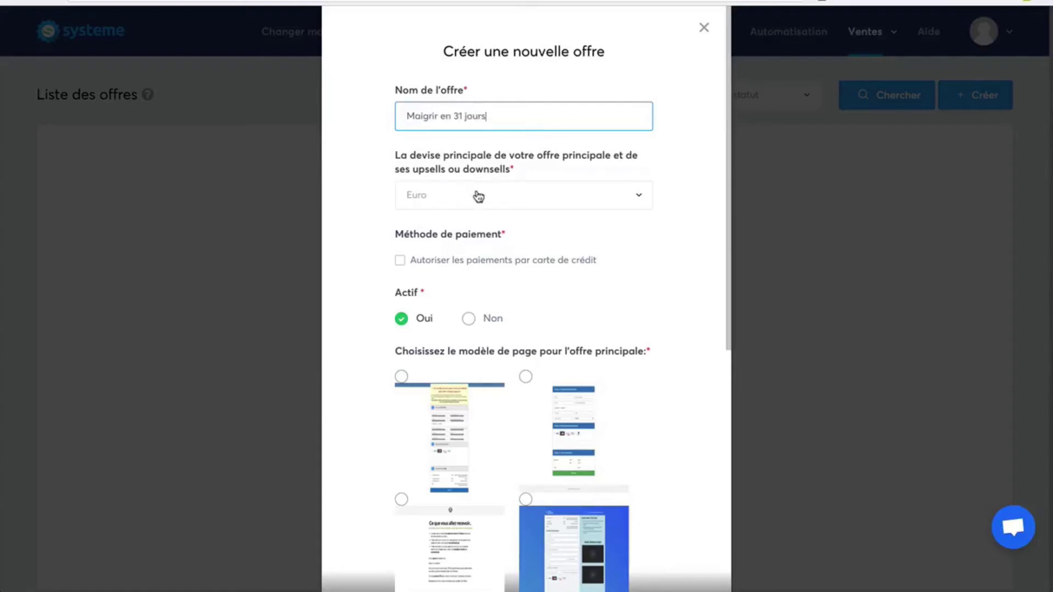
left_click(400, 261)
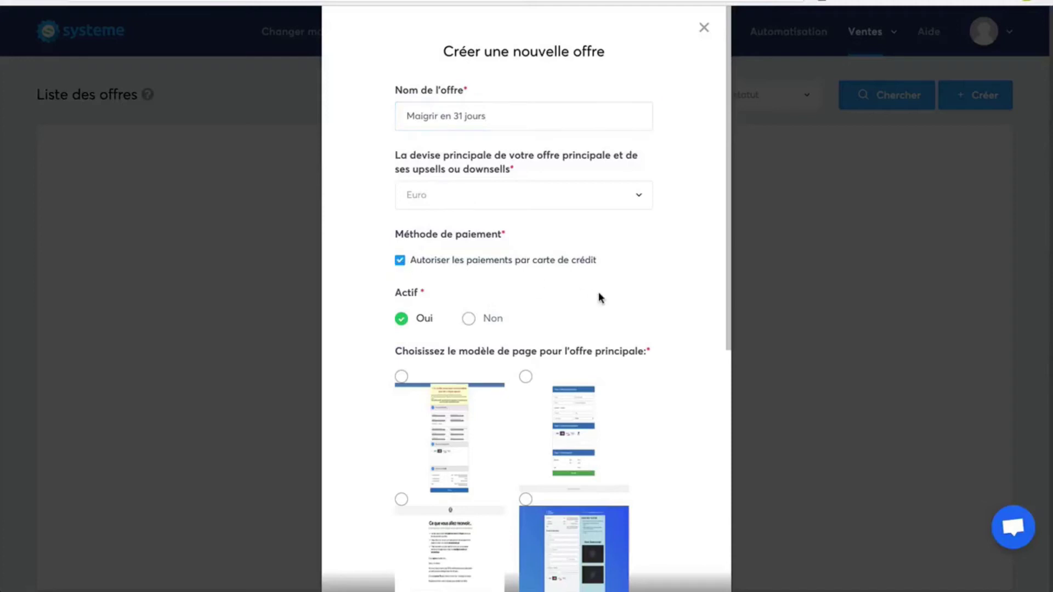
Choose the "Ce que vous allez recevoir" page template for the main offer and save the offer
scroll(601, 297, "down", 4)
scroll(600, 297, "up", 1)
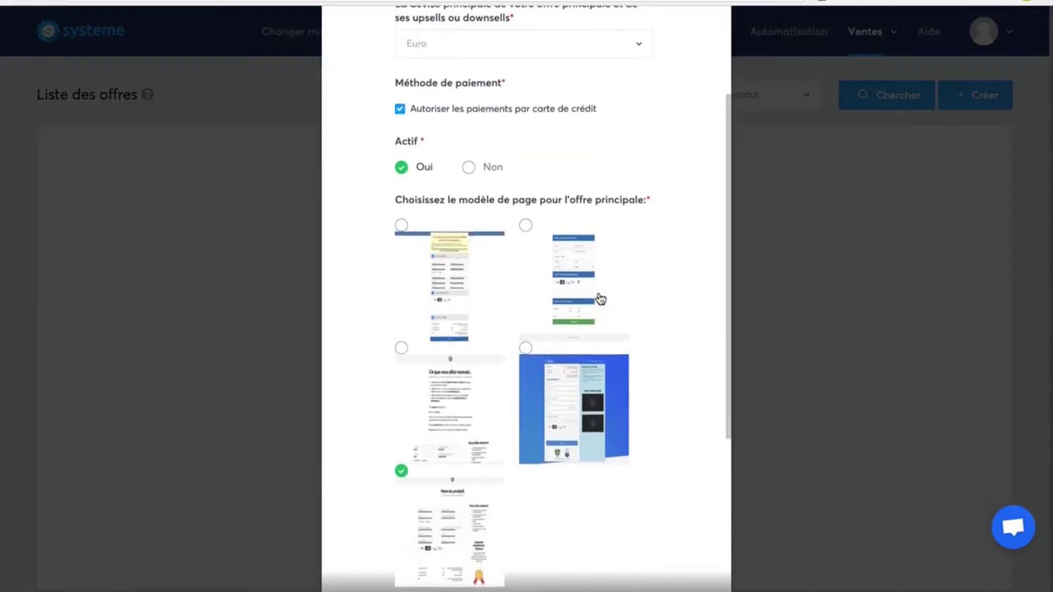
scroll(600, 298, "up", 2)
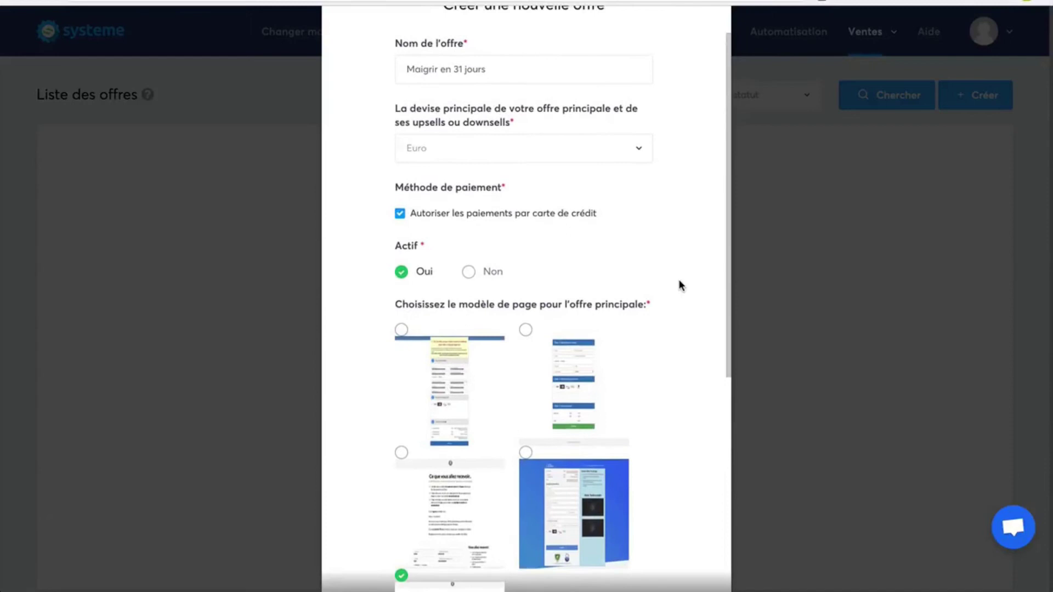
scroll(680, 286, "down", 3)
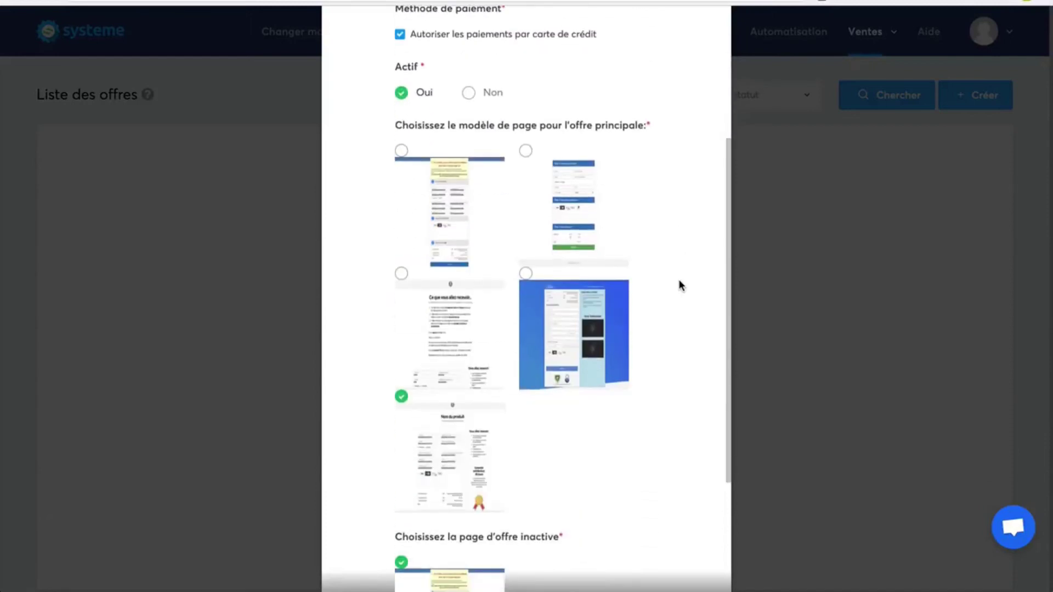
scroll(680, 286, "down", 1)
scroll(680, 285, "up", 1)
scroll(680, 286, "down", 2)
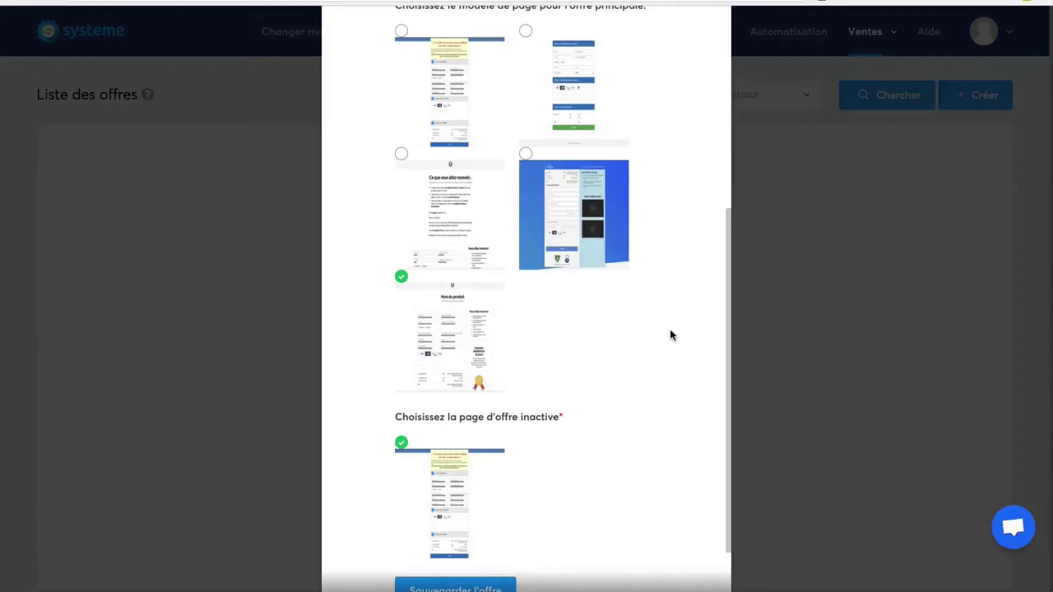
scroll(672, 335, "down", 1)
scroll(672, 335, "up", 1)
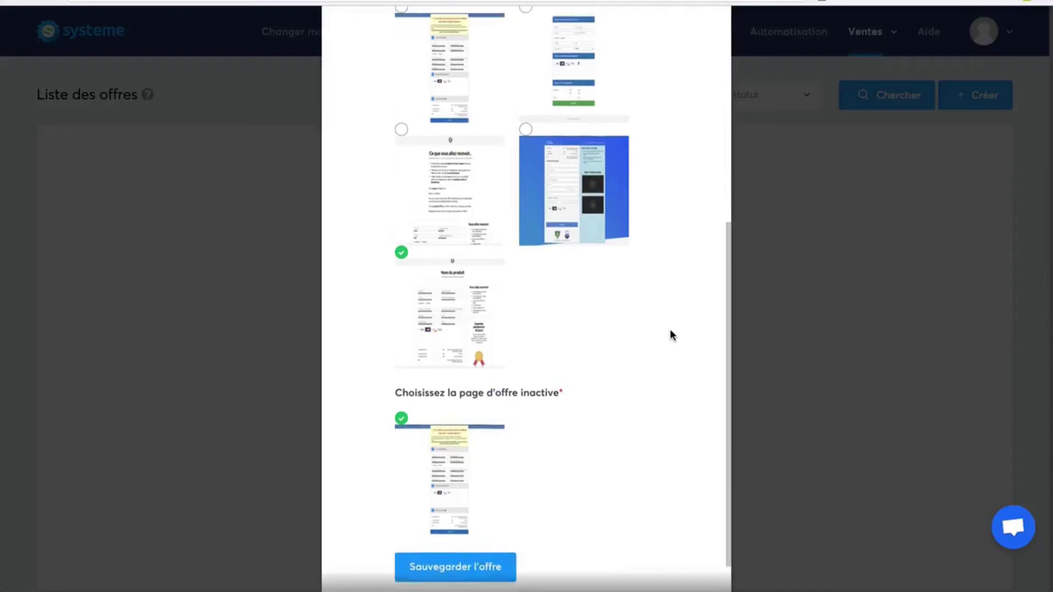
left_click(405, 158)
scroll(692, 425, "down", 1)
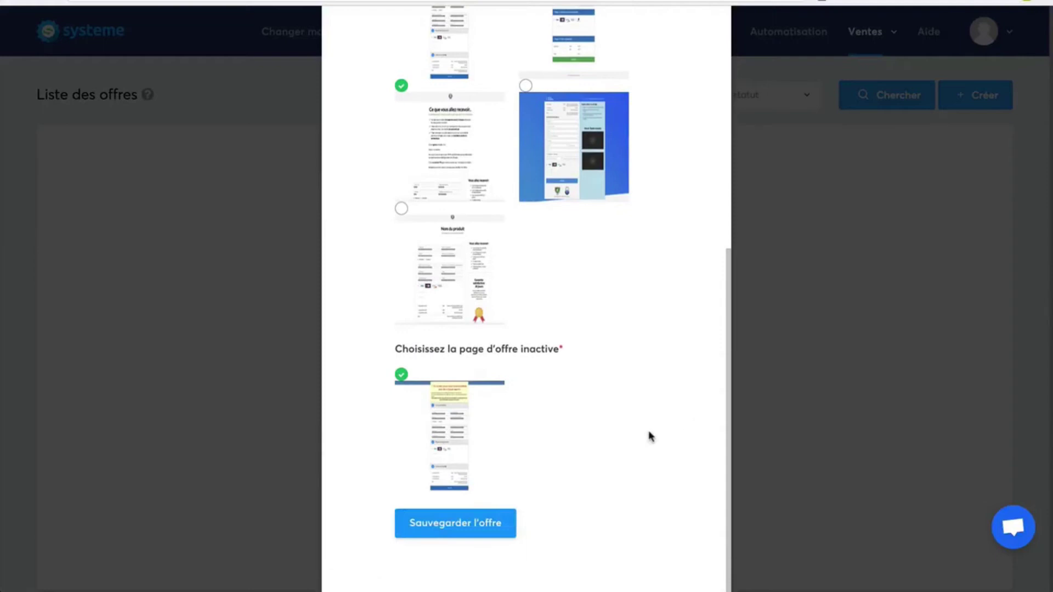
left_click(449, 519)
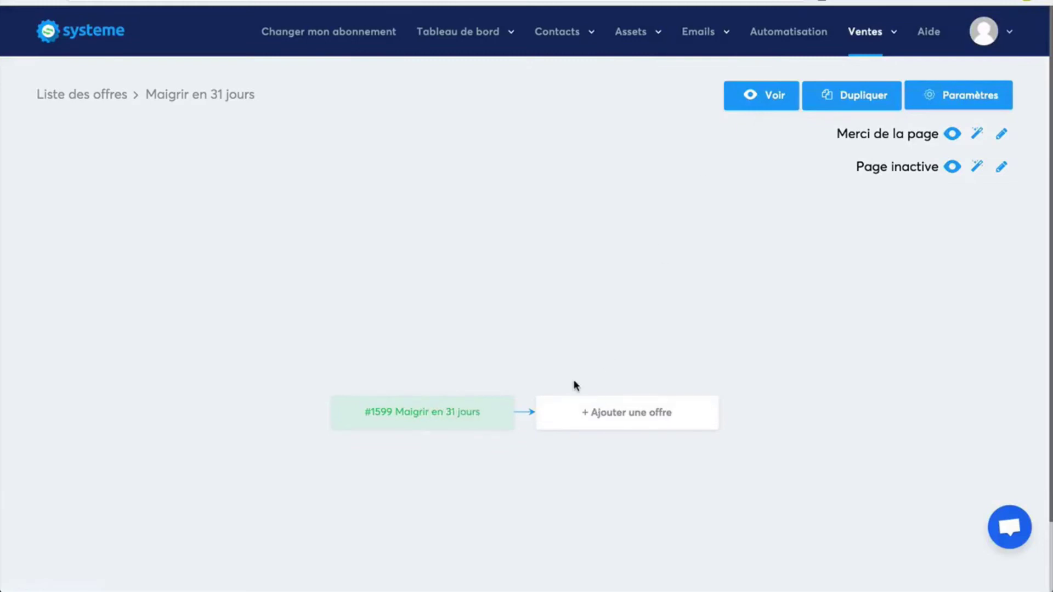
Open the main offer's settings and examine its affiliate commission
left_click(417, 412)
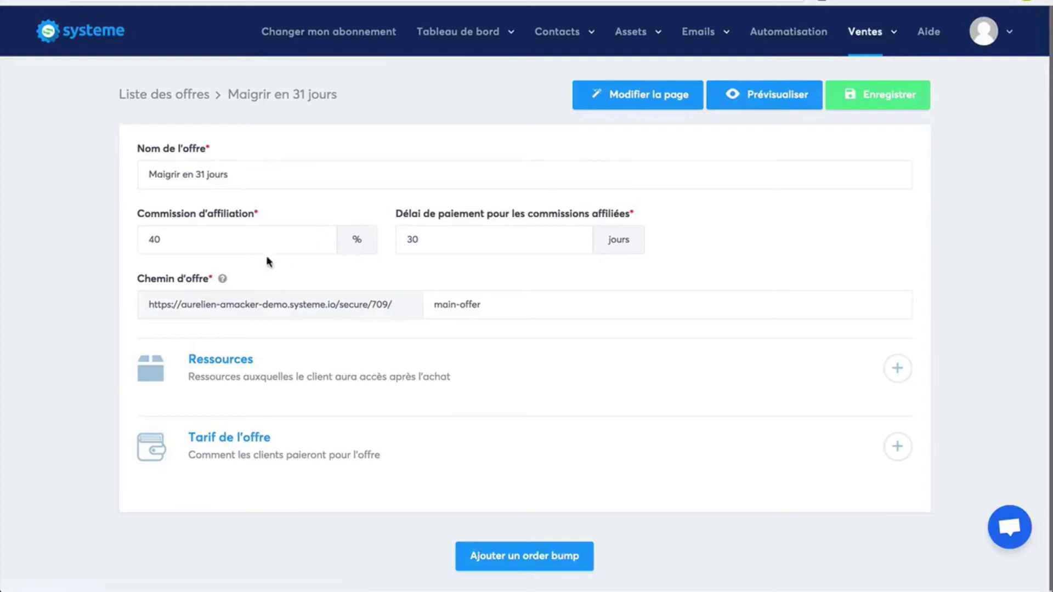
left_click_drag(169, 238, 137, 233)
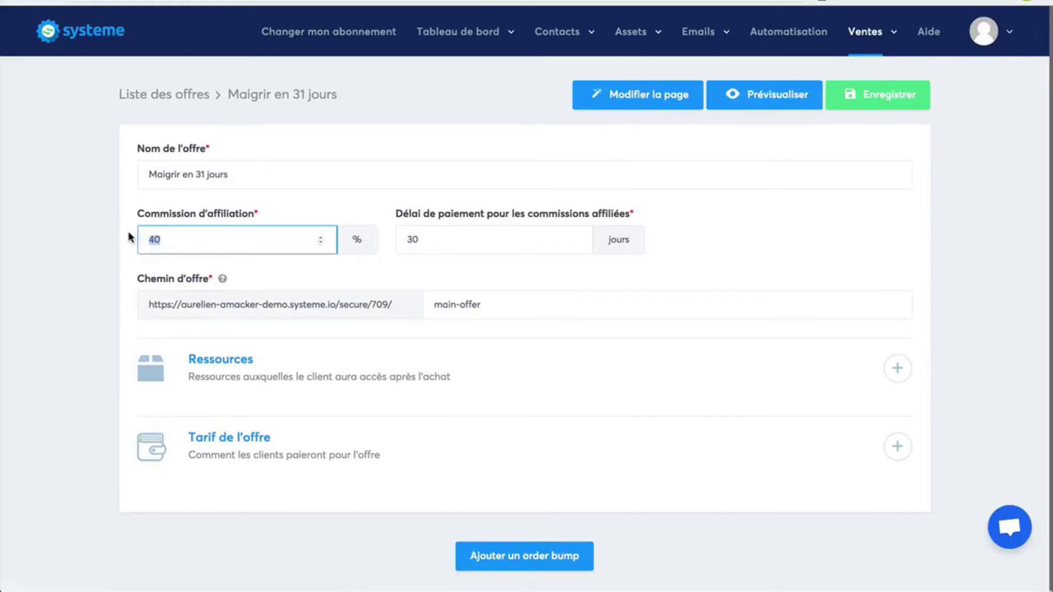
left_click(939, 246)
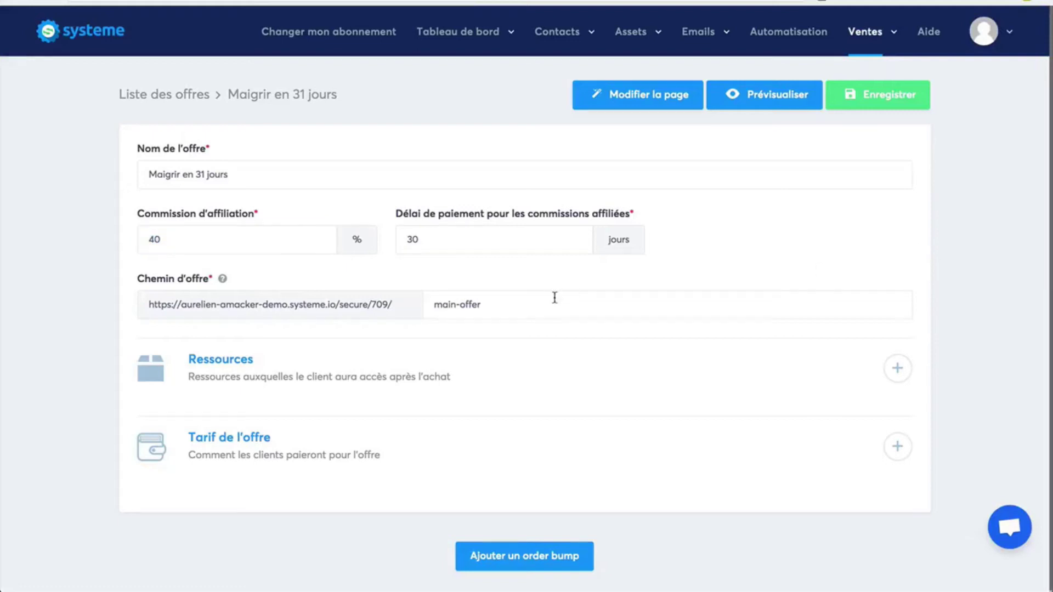
left_click_drag(493, 299, 418, 298)
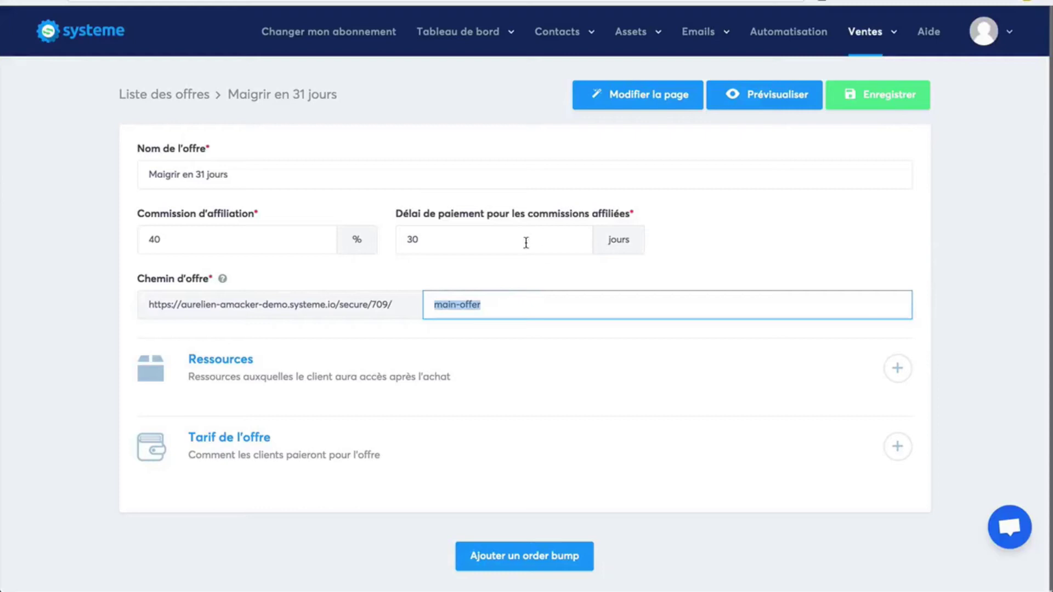
scroll(964, 309, "down", 1)
scroll(964, 308, "up", 1)
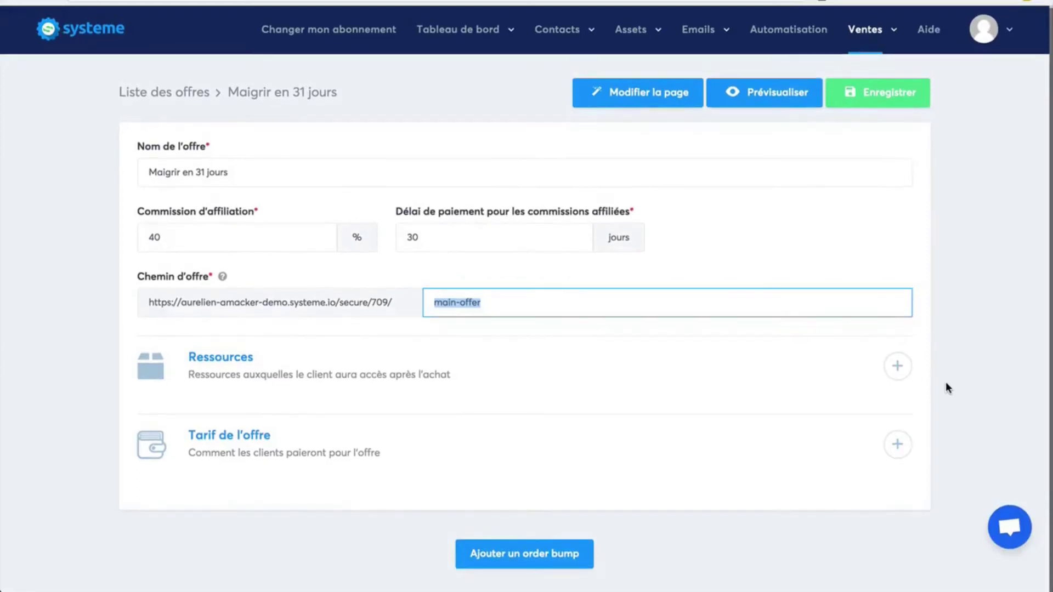
Add a Formation resource to the offer, choosing the "Maigrir en 31 jours" course with Accès total
left_click(896, 368)
scroll(995, 336, "down", 1)
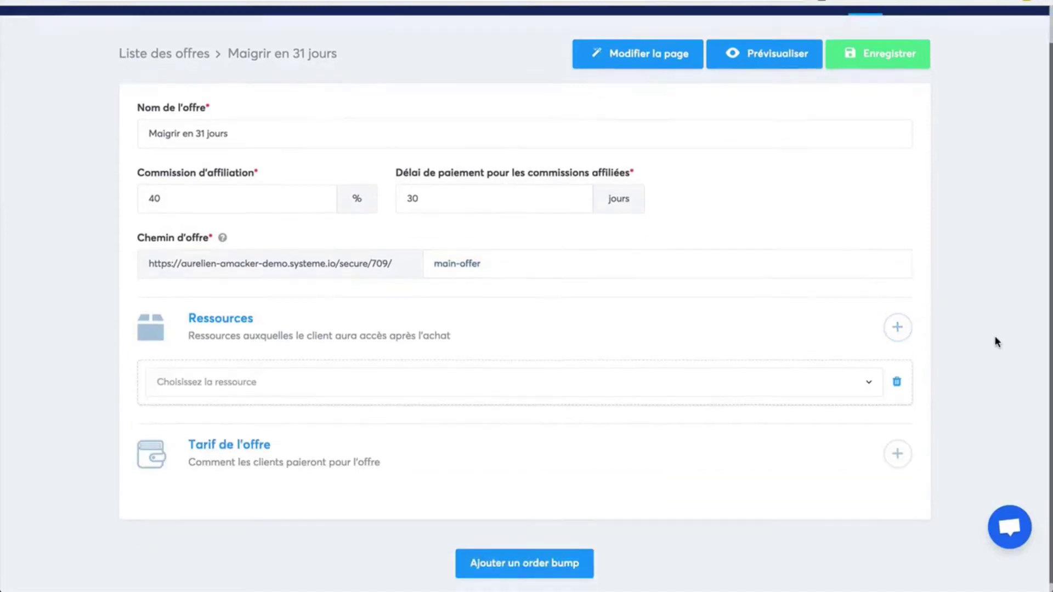
left_click(846, 375)
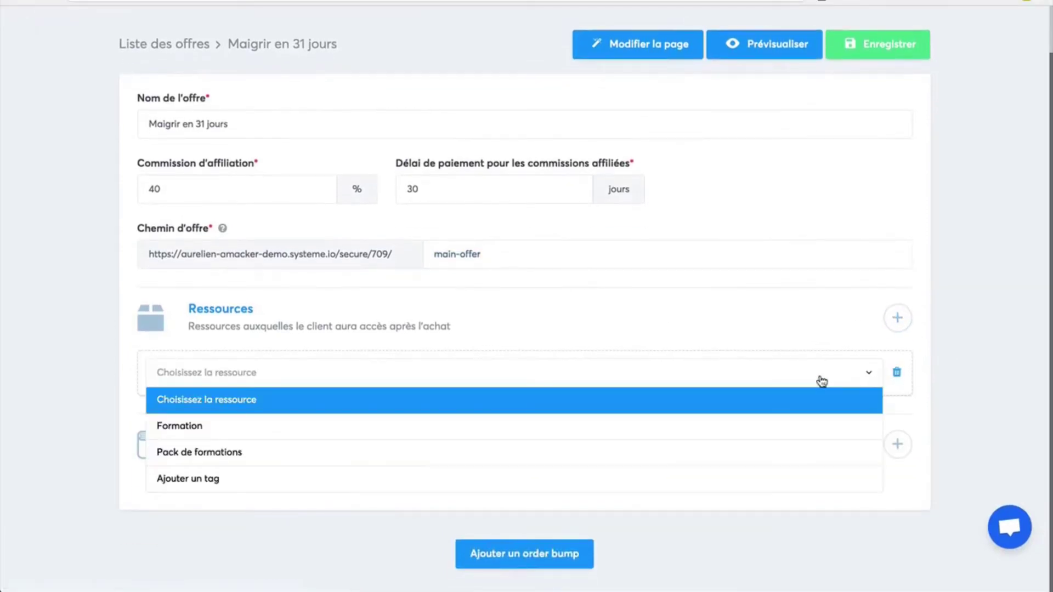
left_click(669, 439)
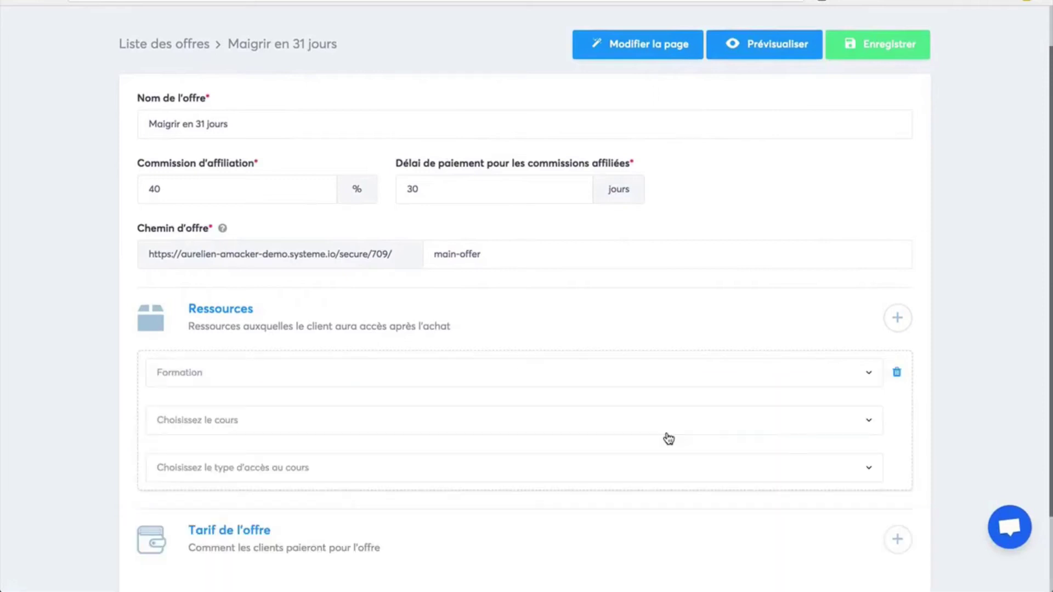
left_click(320, 426)
left_click(281, 472)
left_click(282, 470)
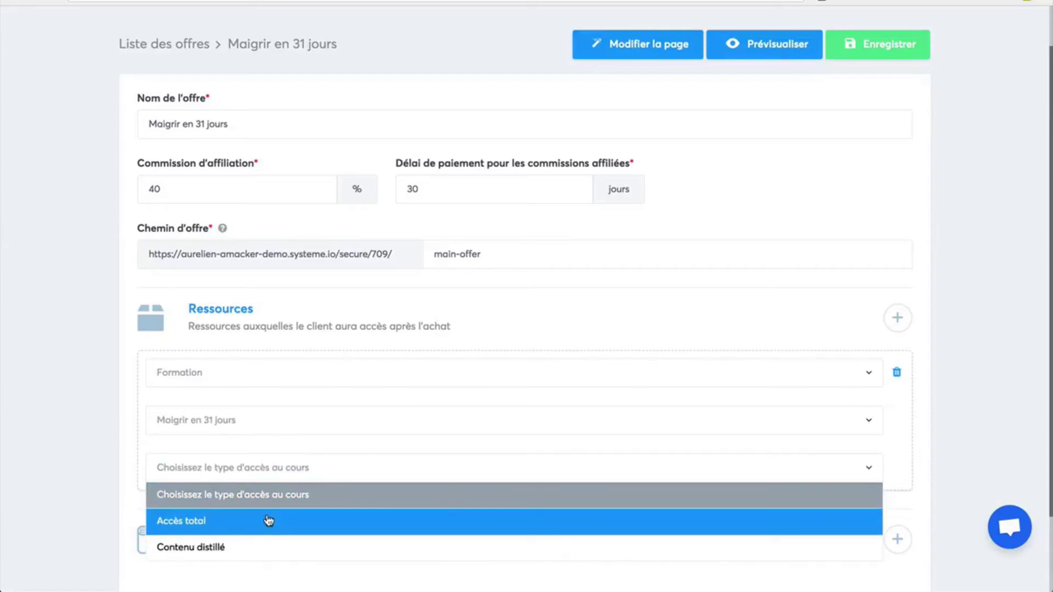
left_click(233, 521)
Add a price to the offer and start a new price plan instead of choosing an existing one
scroll(967, 372, "down", 1)
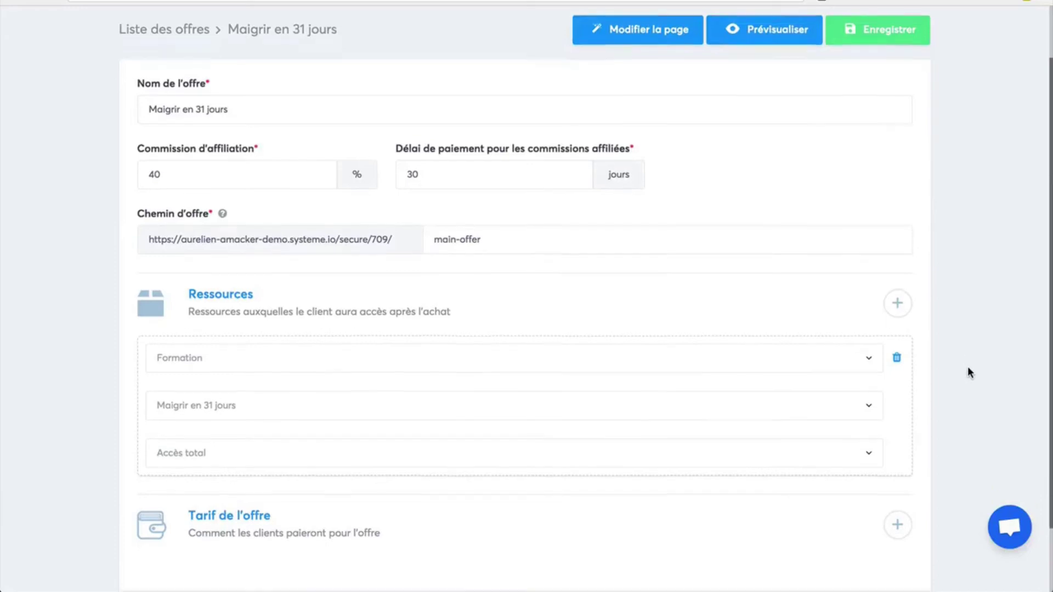
scroll(968, 373, "down", 3)
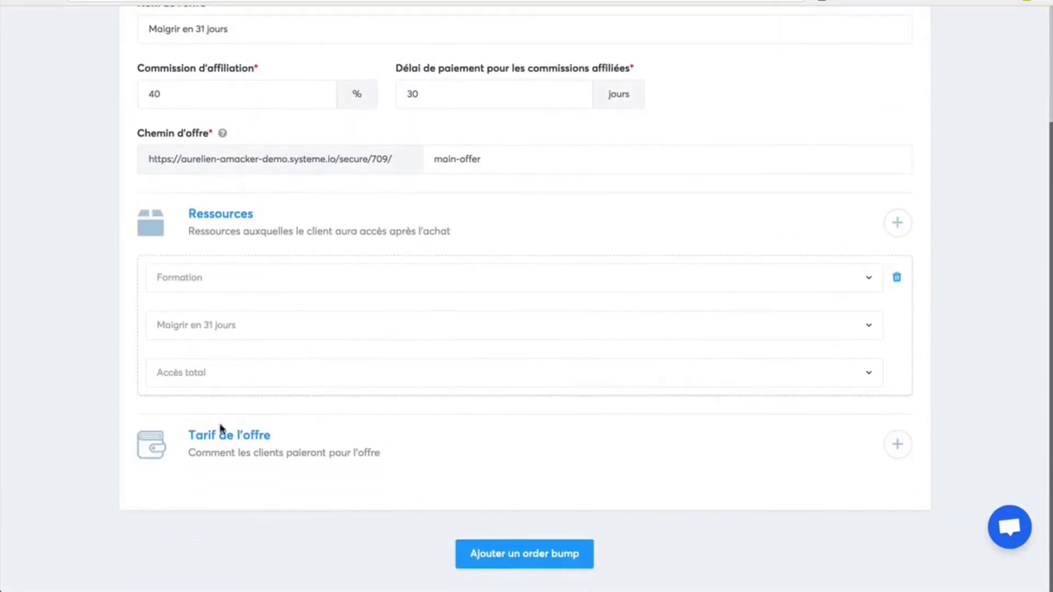
left_click(897, 444)
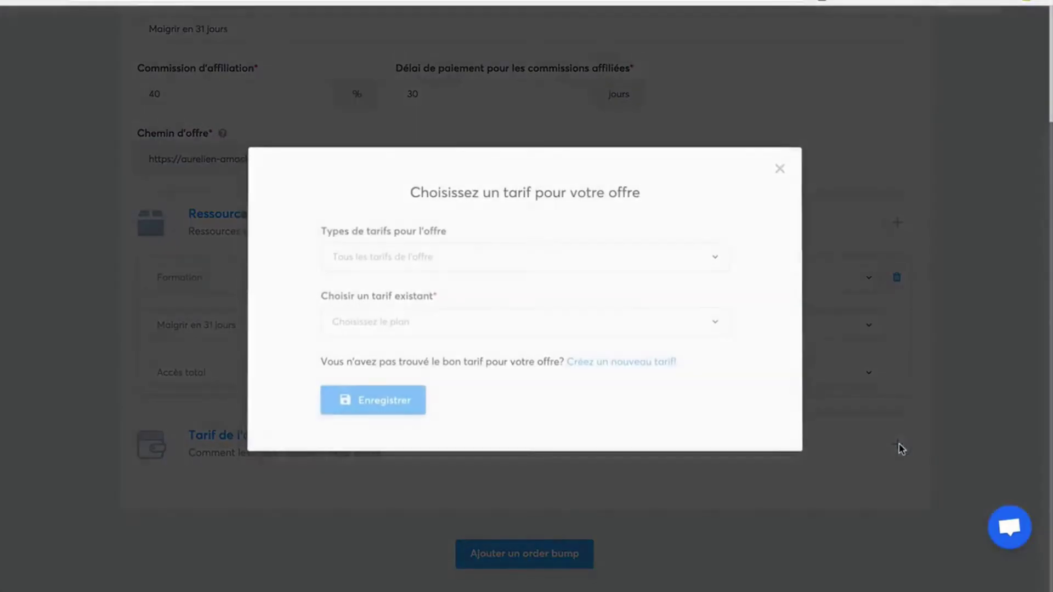
left_click(371, 262)
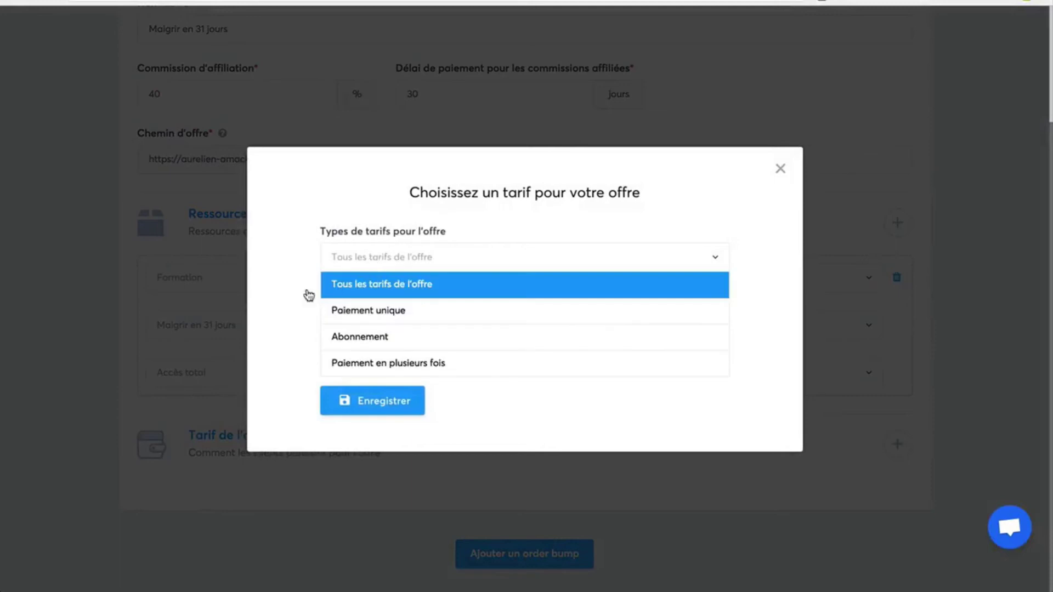
left_click(293, 296)
left_click(624, 369)
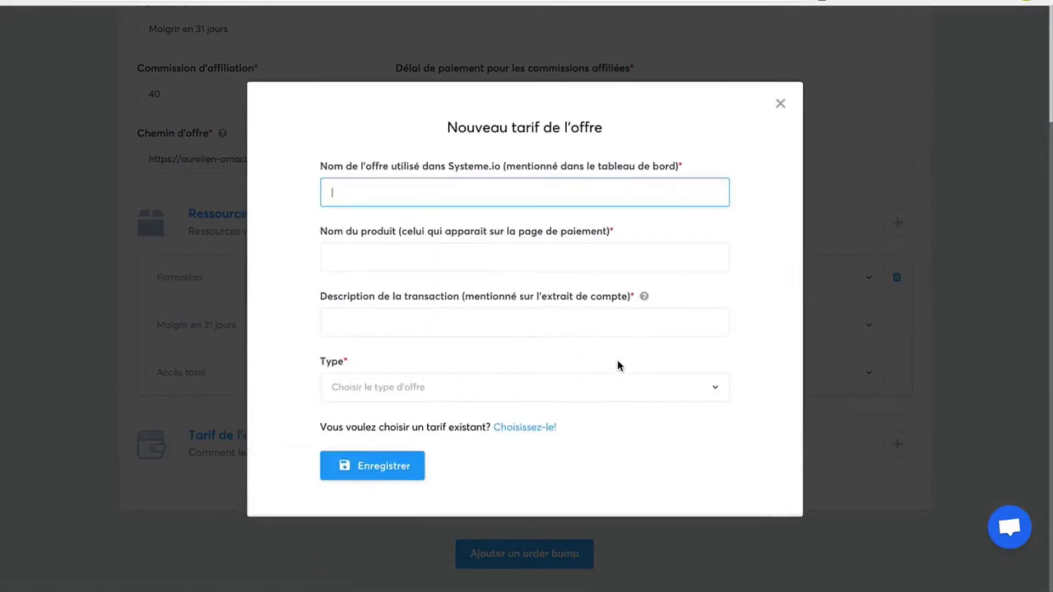
Enter "Maigrir en 31 jours" as the plan name, product name and transaction description, and set the type to Paiement unique
type("Ma")
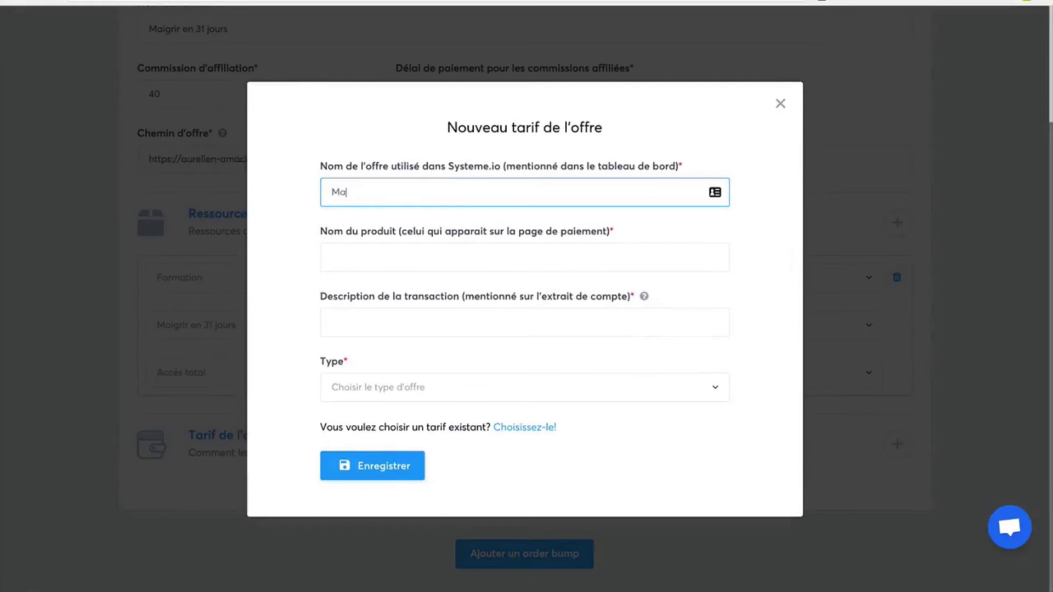
type("igrir en 31 jours")
left_click_drag(433, 193, 286, 197)
key("ctrl+c")
left_click(364, 252)
key("ctrl+v")
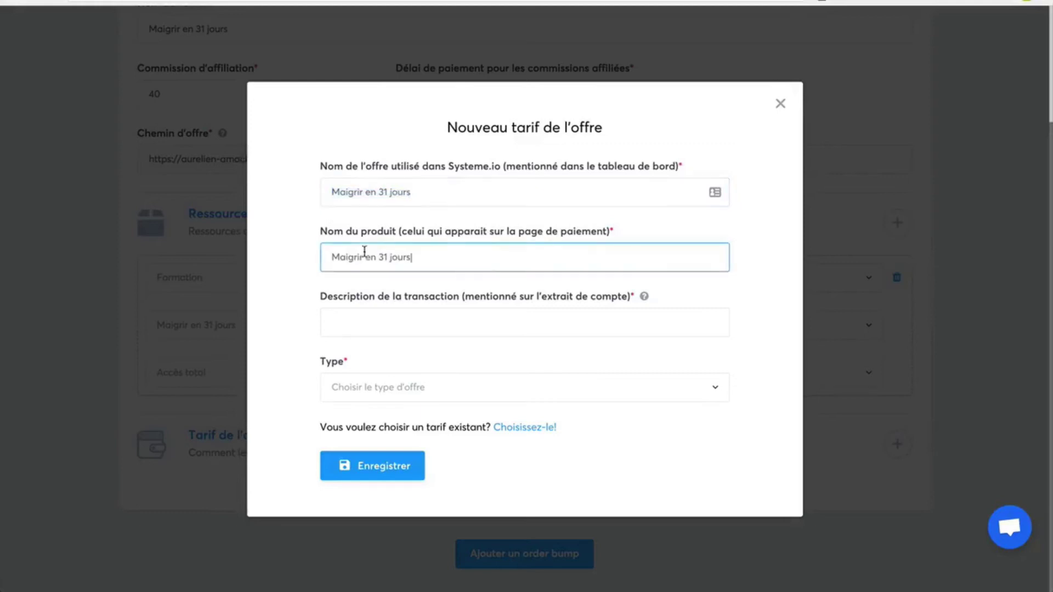
left_click(361, 328)
key("ctrl+v")
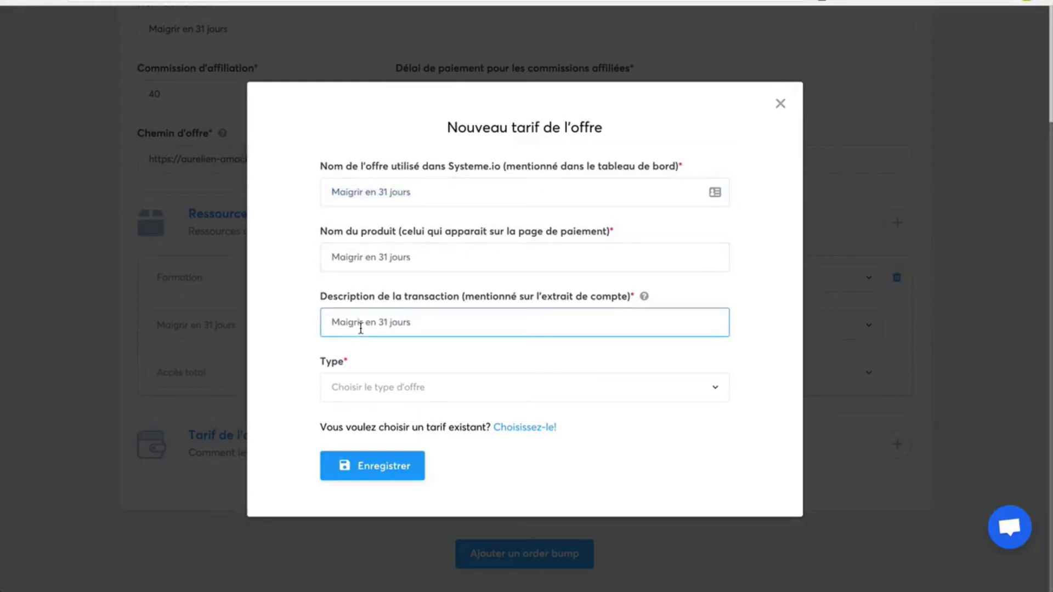
left_click(371, 387)
left_click(370, 438)
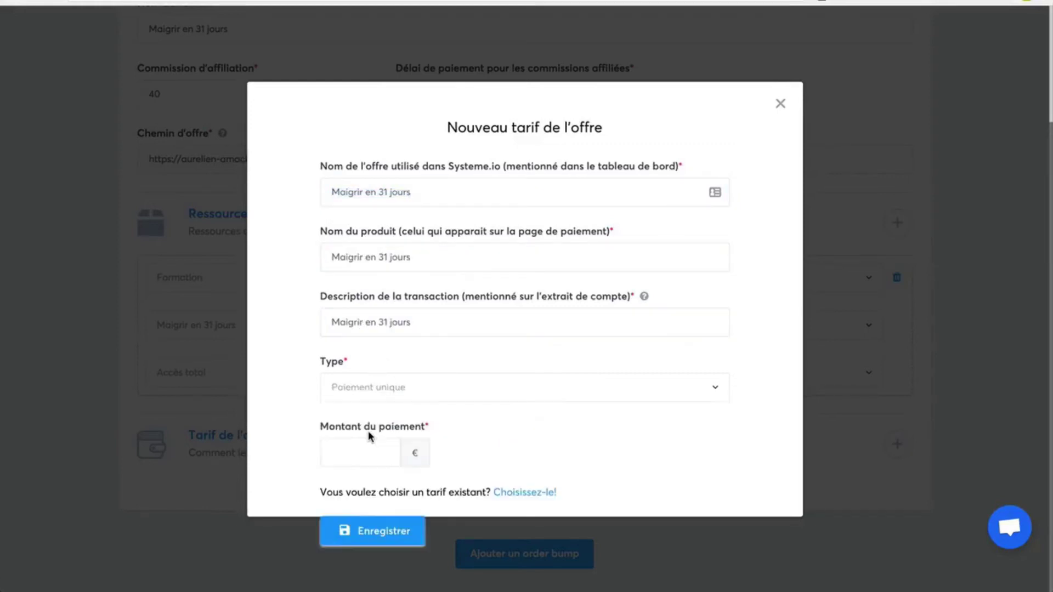
left_click(366, 420)
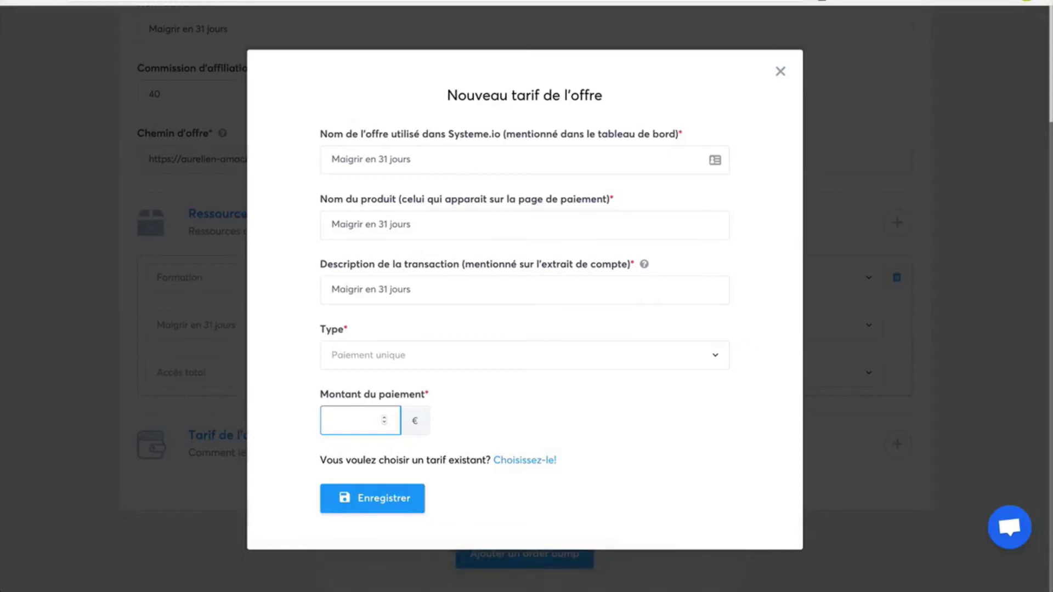
Switch to the Calculator and divide 97 by 1.2 to work out the price before VAT
key("super+space")
type("calc")
key("Return")
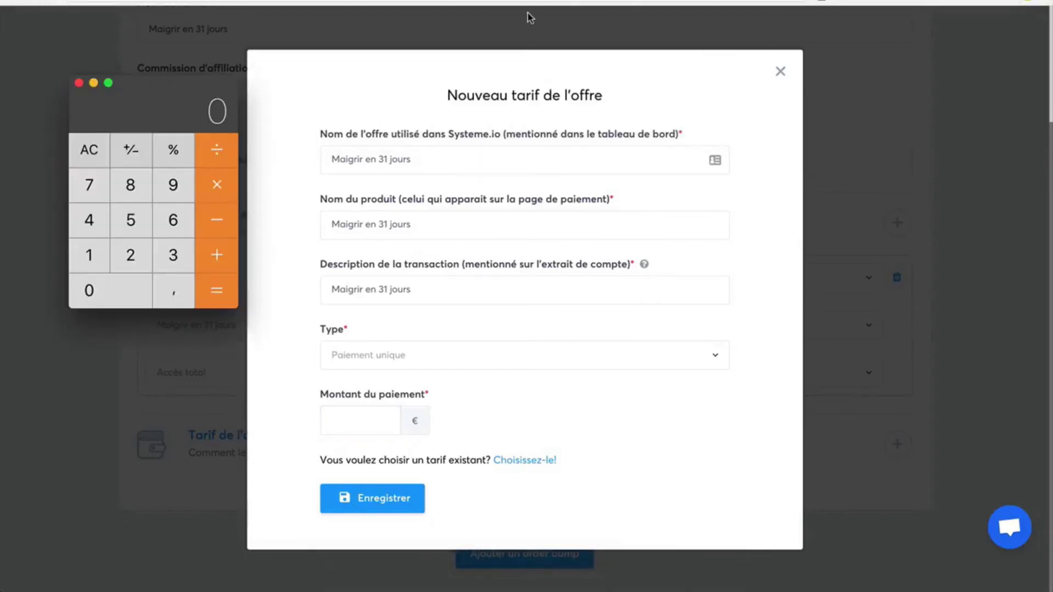
left_click(169, 197)
left_click(85, 192)
left_click(217, 157)
left_click(96, 258)
left_click(168, 287)
left_click(132, 267)
left_click(218, 297)
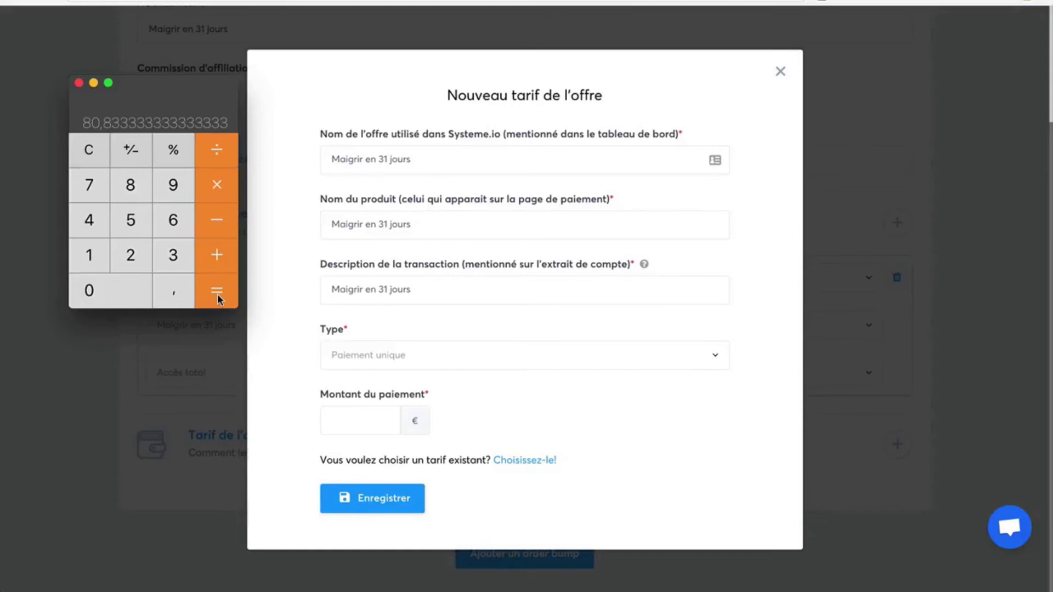
Set the plan's payment amount to 80.83 € and save the new price plan
left_click(364, 427)
type("80.83")
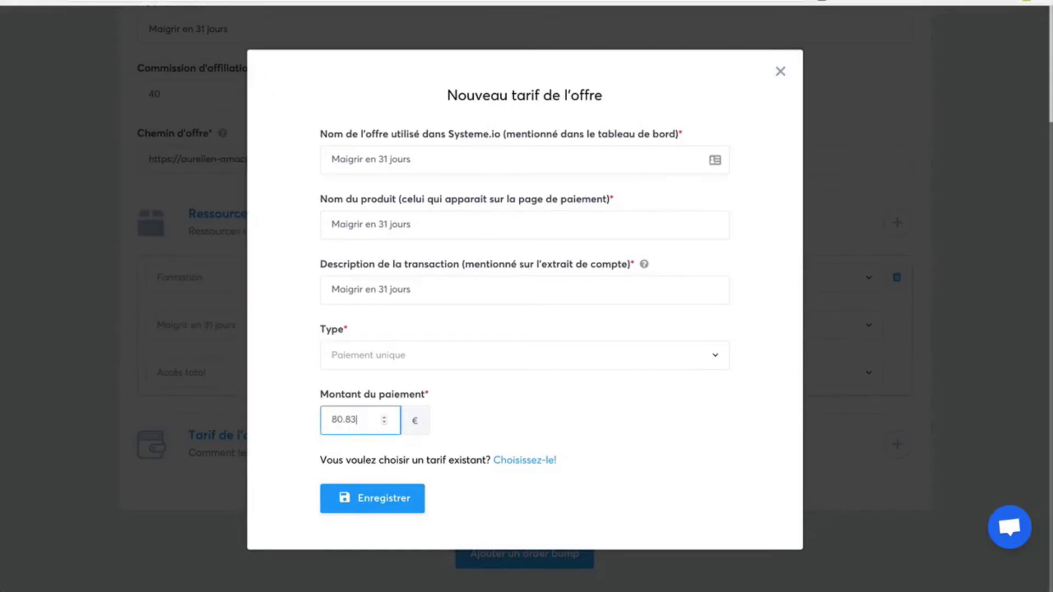
left_click(367, 496)
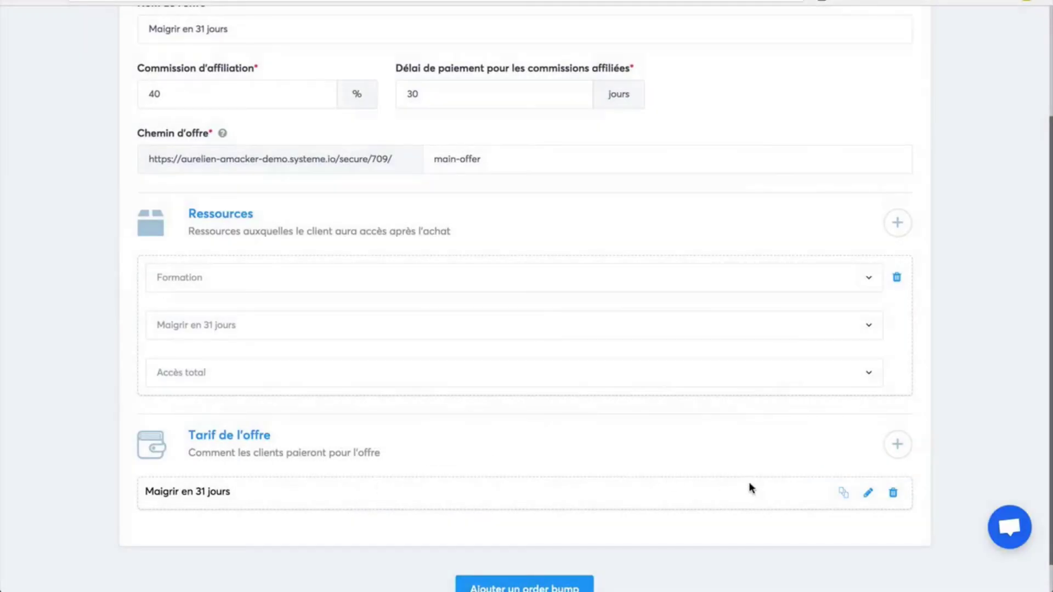
Review the offer's settings with its resource and price plan, and save the offer
scroll(961, 427, "down", 1)
scroll(962, 426, "up", 2)
scroll(961, 429, "down", 1)
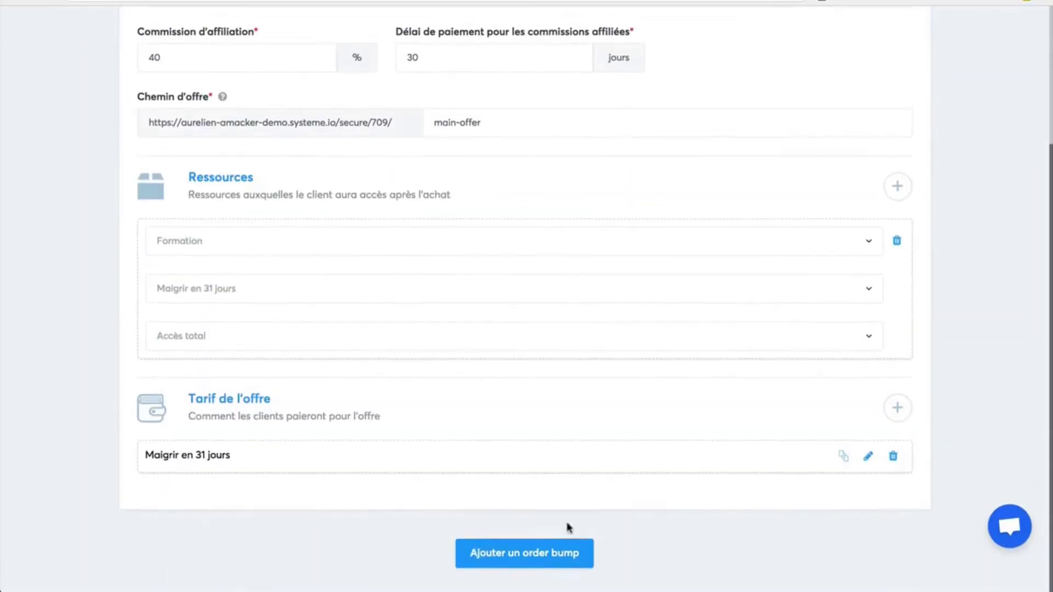
scroll(1021, 335, "up", 4)
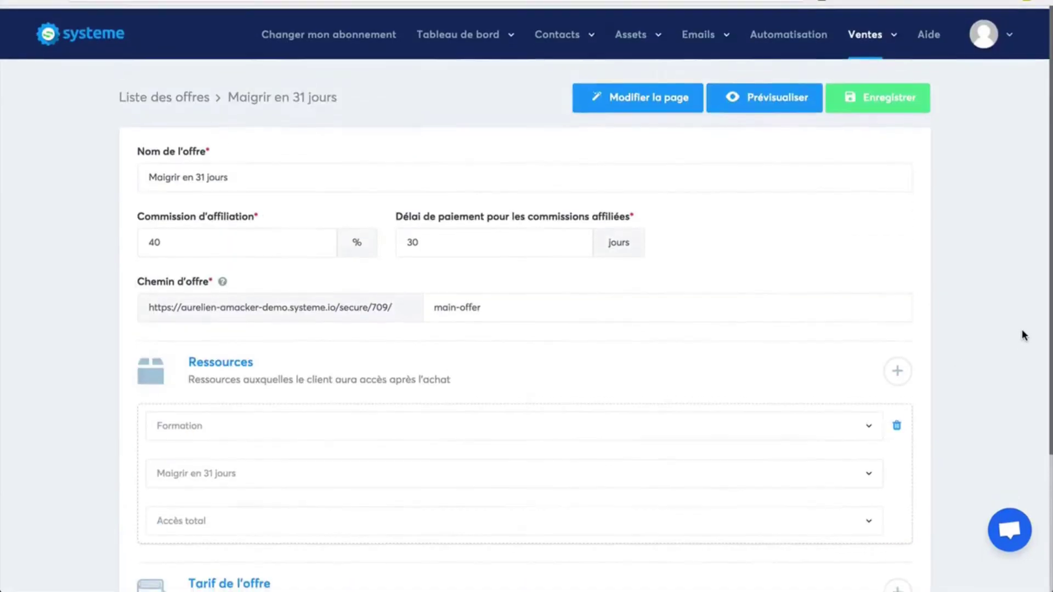
left_click(871, 96)
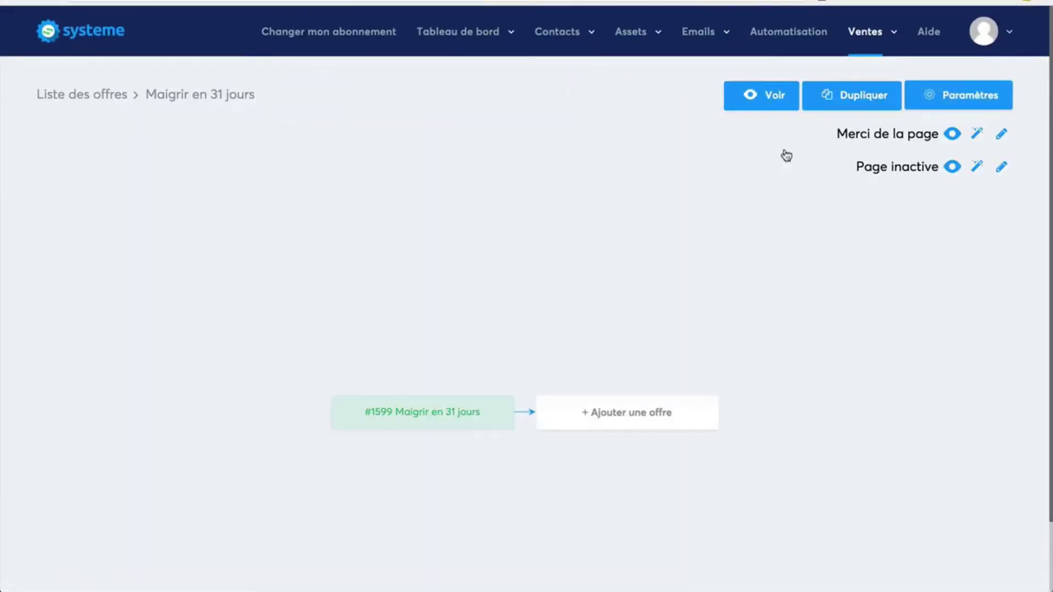
View the published offer page and examine its order form and price summary
left_click(766, 102)
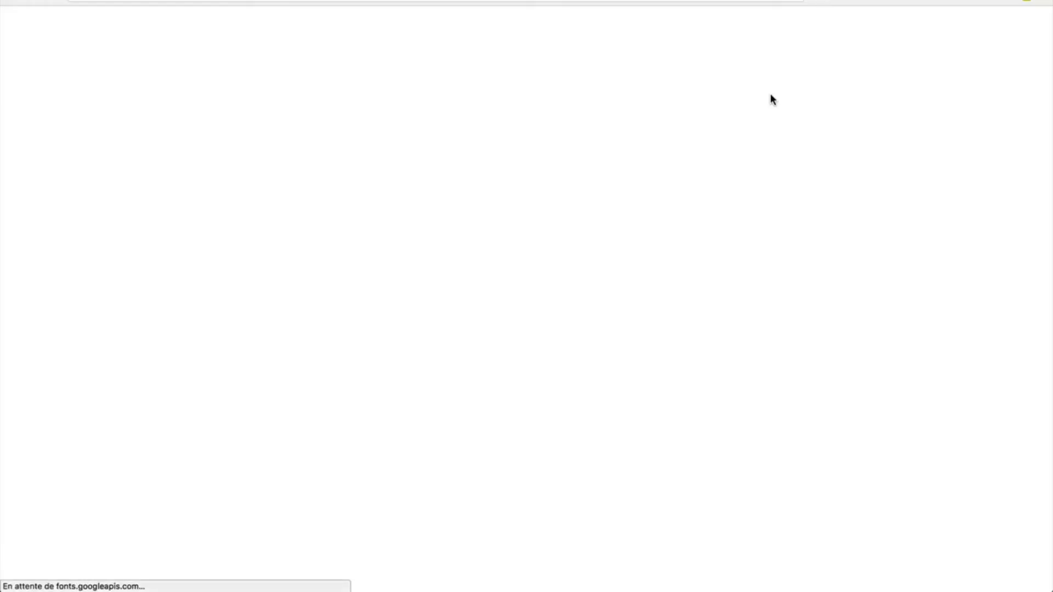
scroll(937, 227, "down", 10)
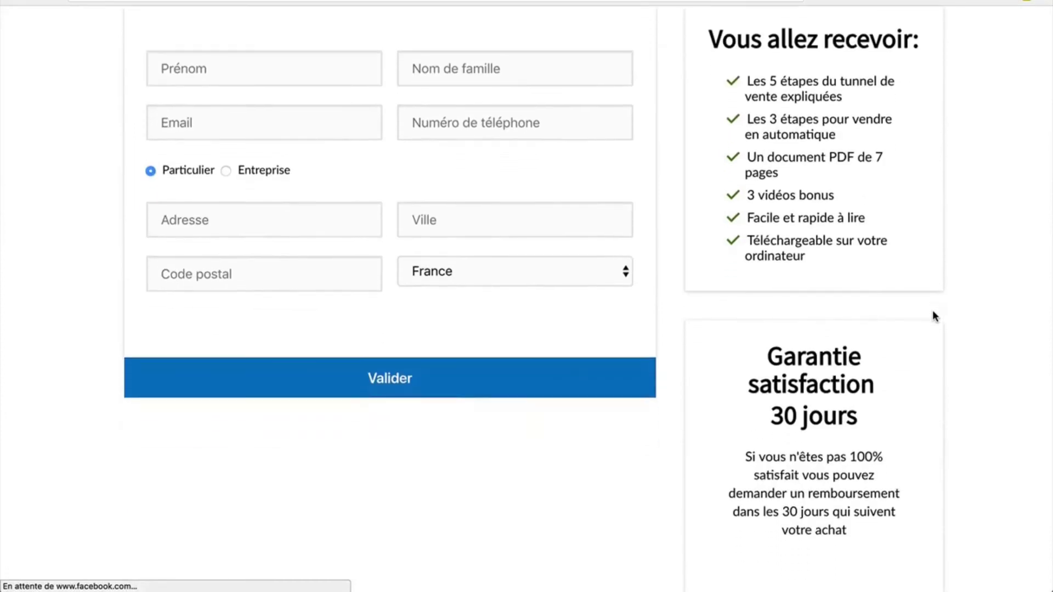
scroll(932, 316, "up", 3)
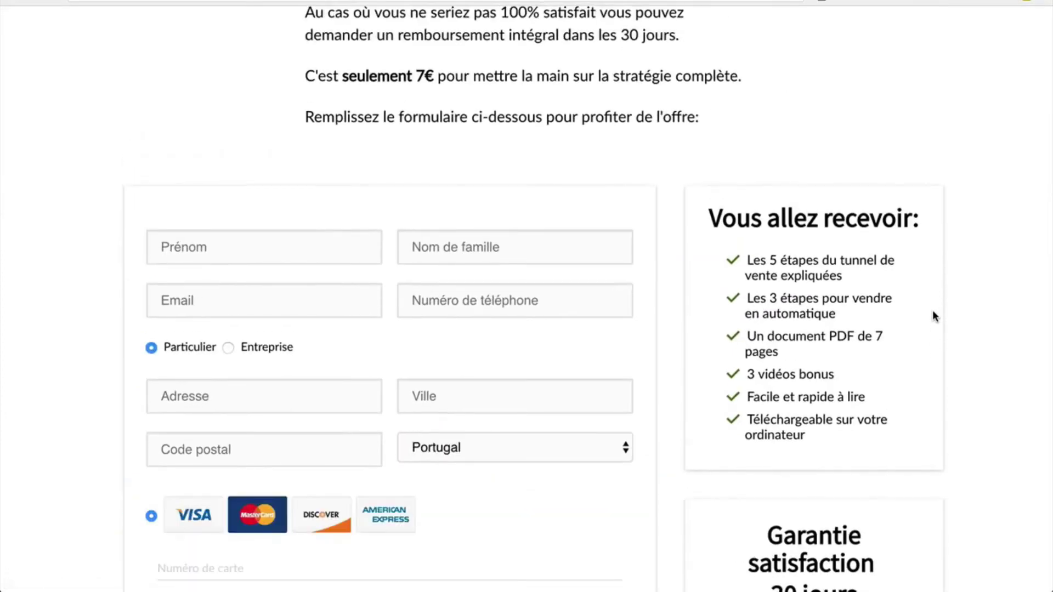
scroll(932, 313, "down", 5)
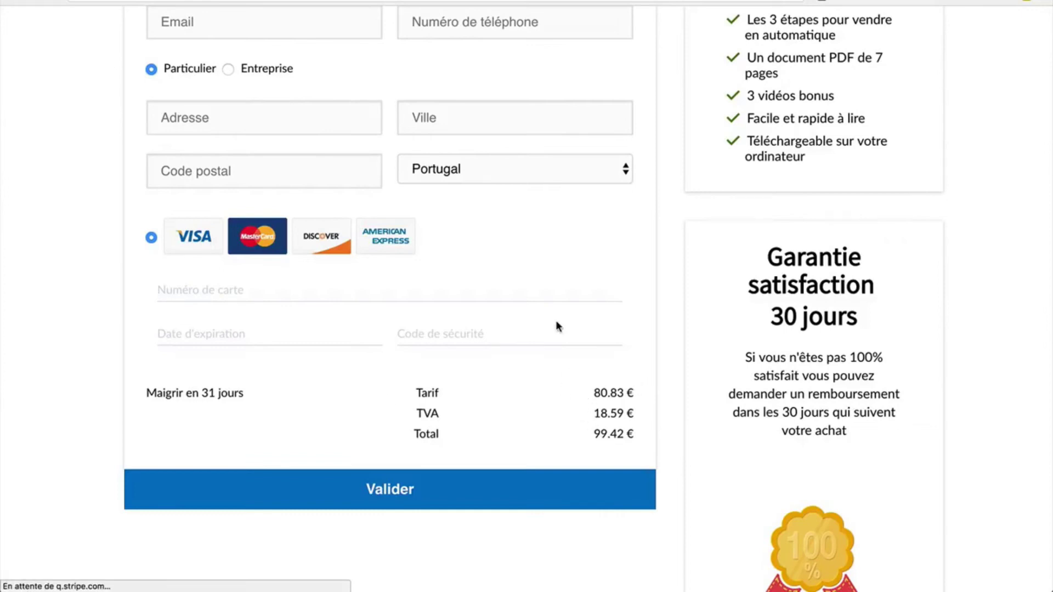
Set the order form's country to France to check the VAT and total, and return to the offer overview
left_click(614, 169)
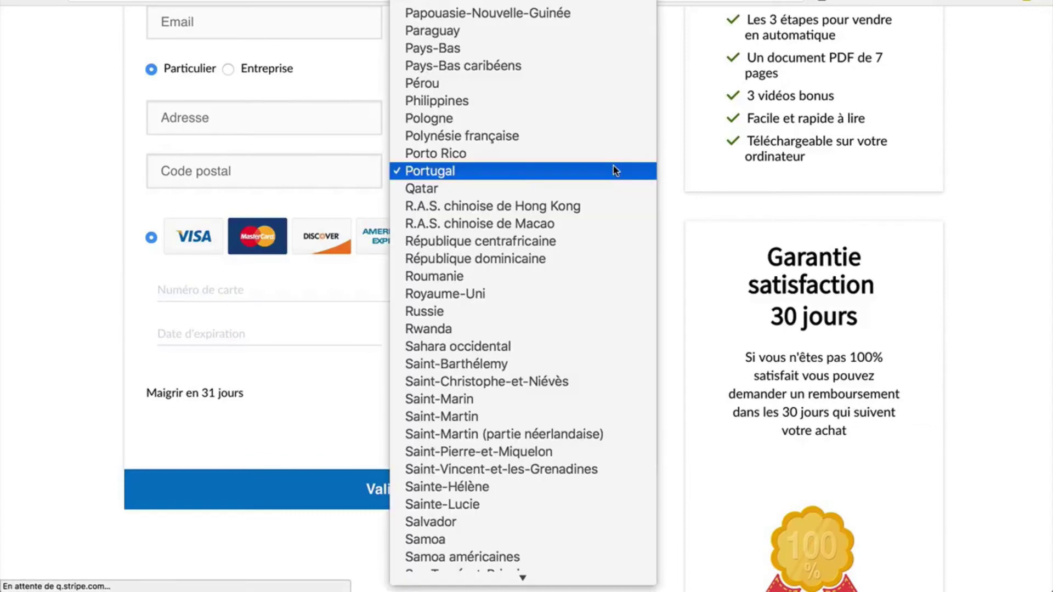
key("f")
key("Return")
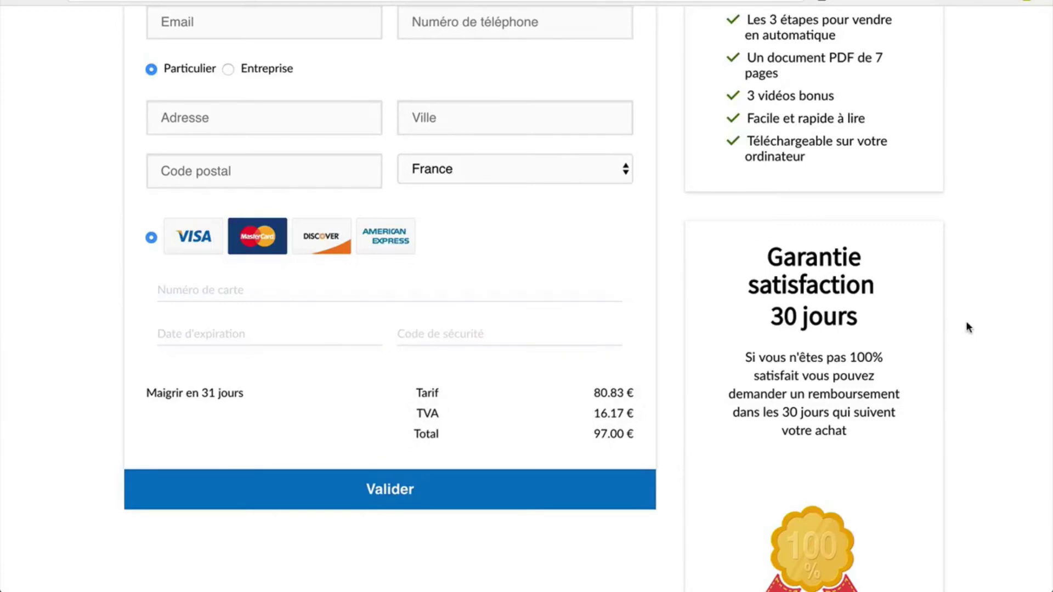
scroll(967, 323, "up", 5)
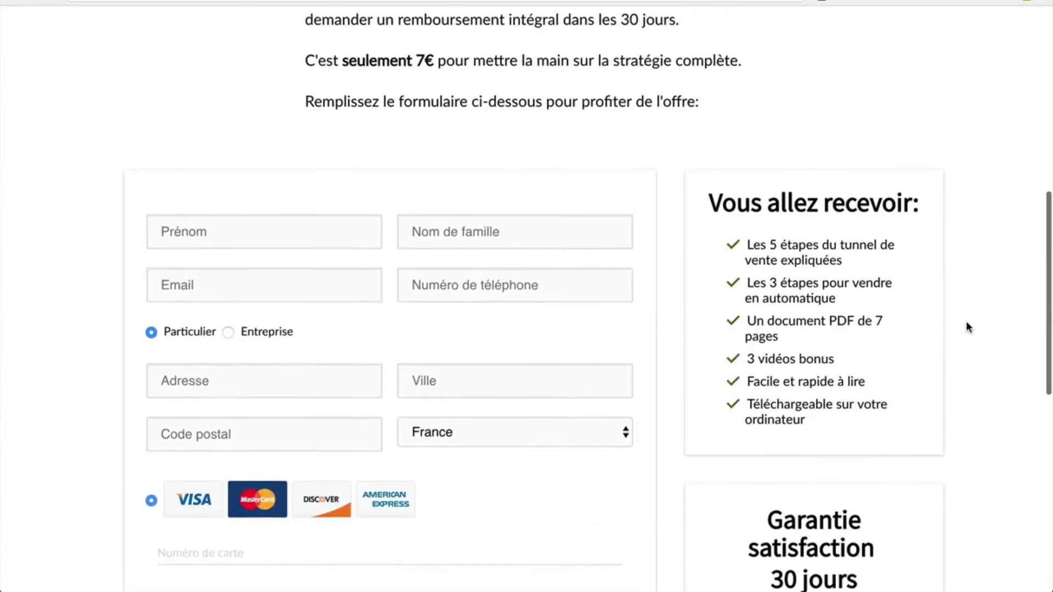
scroll(965, 321, "up", 10)
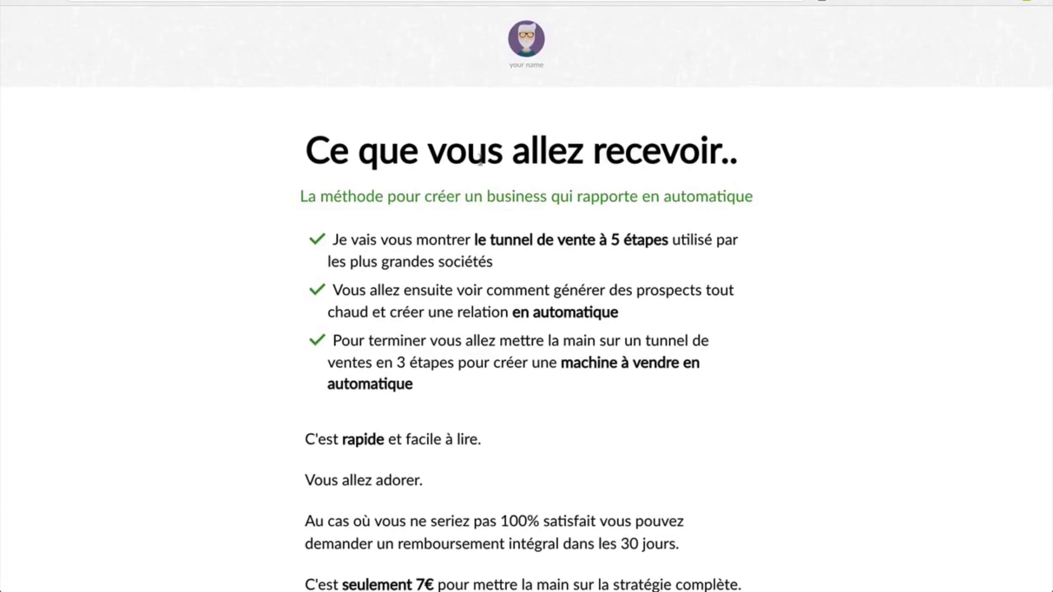
left_click(779, 0)
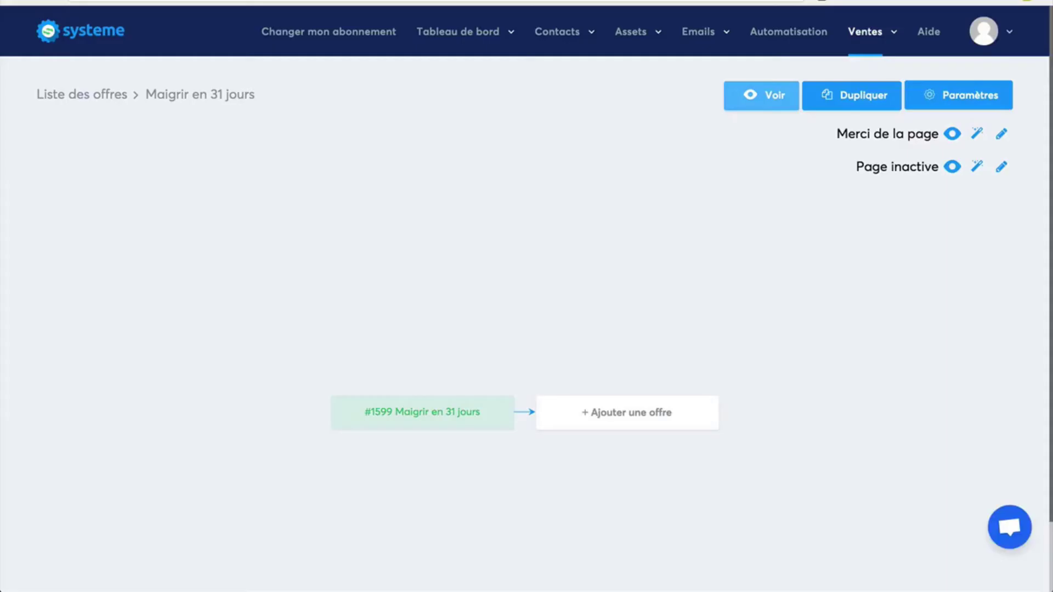
Open the order page of the offer "Maigrir en 31 jours" for editing and change its green subtitle to "La méthode pour maigrir en 31 jours"
left_click(416, 419)
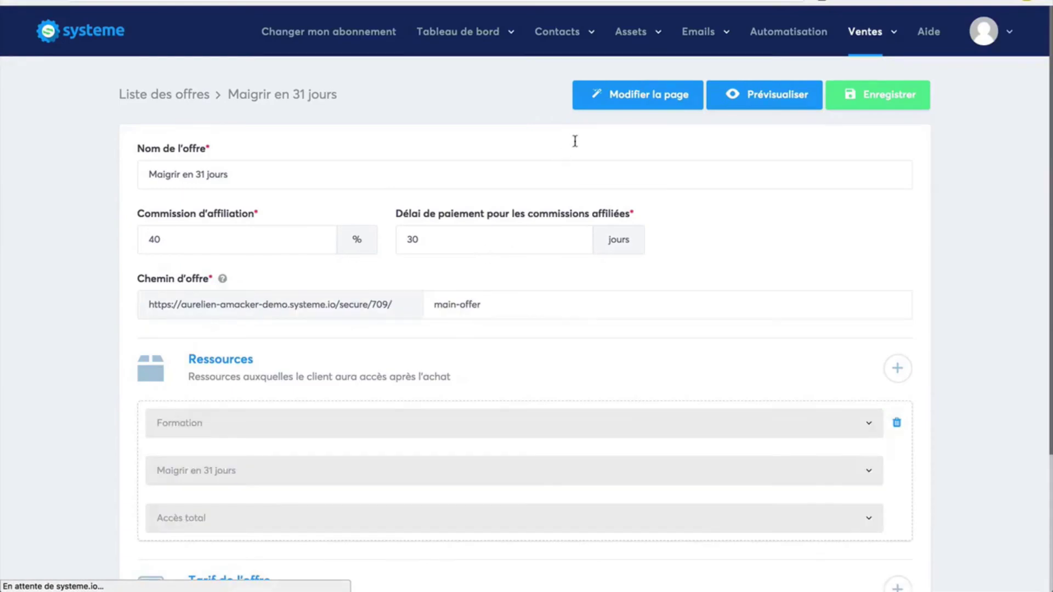
left_click(634, 101)
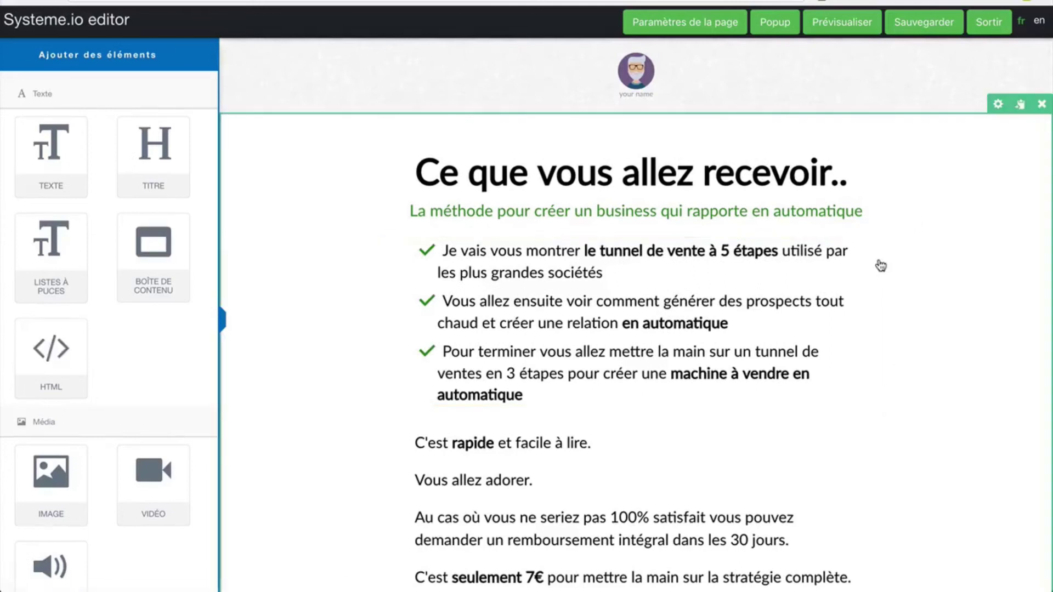
left_click(537, 210)
left_click_drag(535, 208, 880, 214)
type("maig")
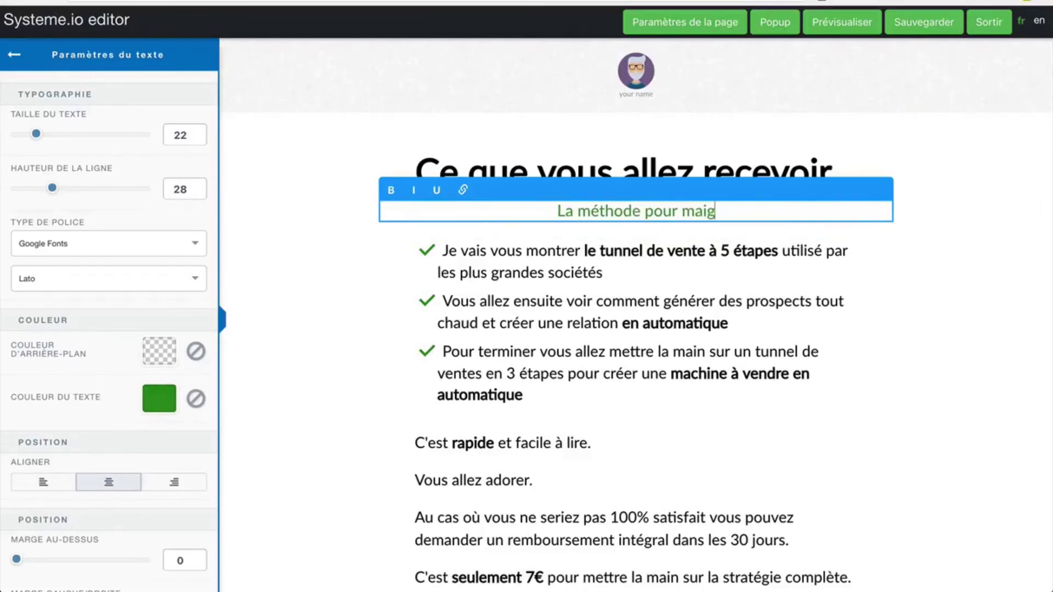
type("rir en 31 jours")
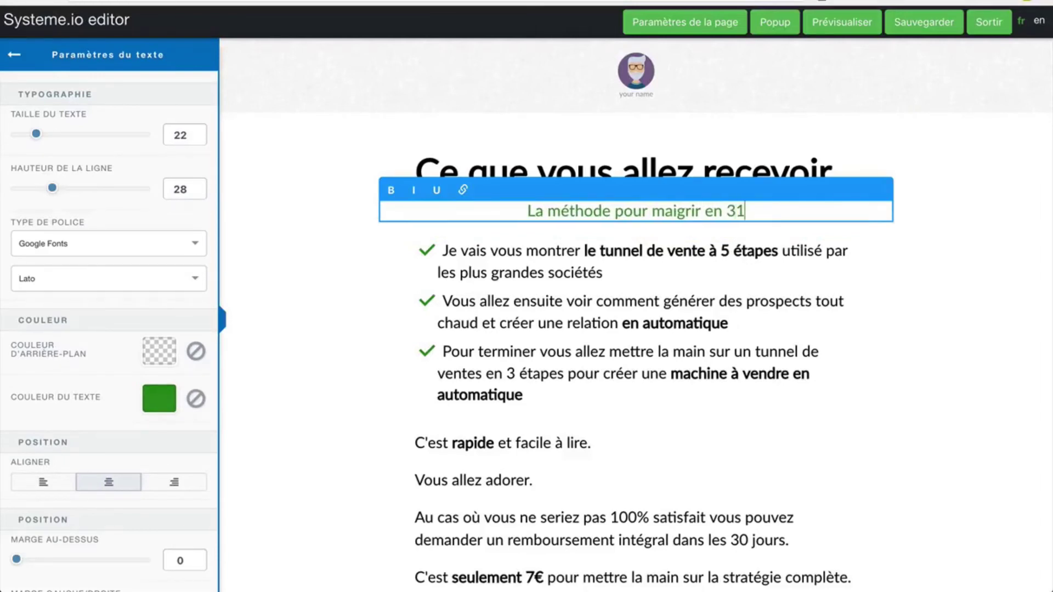
left_click(950, 144)
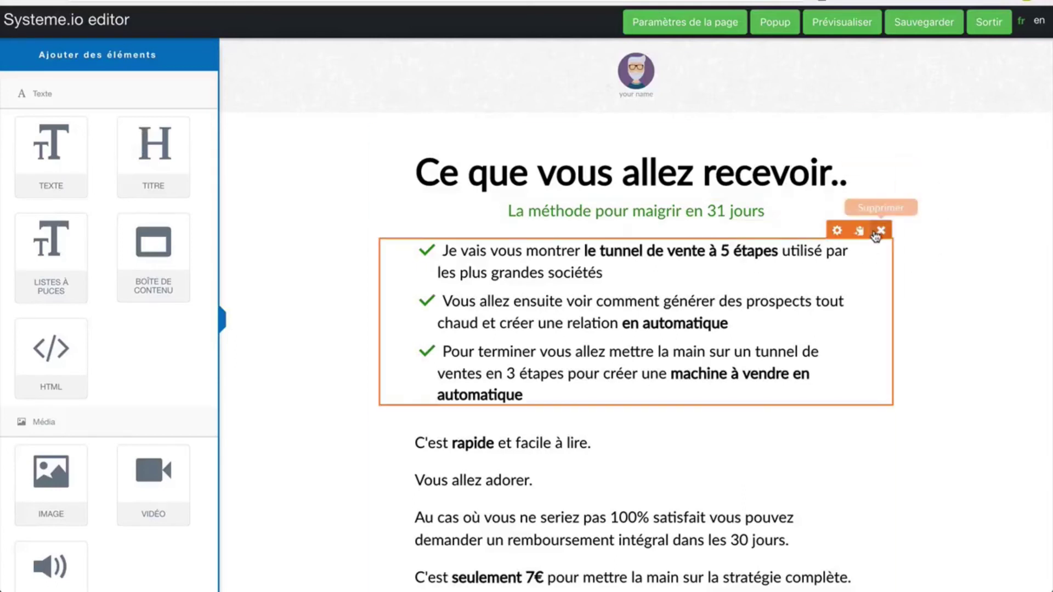
Delete the introductory bullet list, the whole "Ce que vous allez recevoir.." section, and the "your name" text below the header logo
left_click(876, 235)
left_click(667, 68)
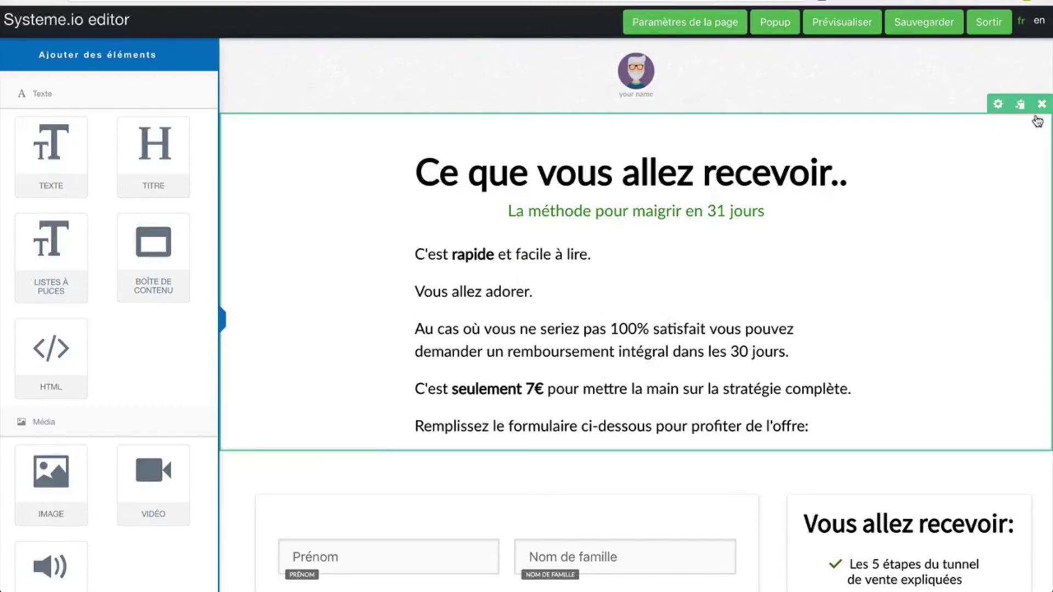
left_click(1041, 104)
left_click(654, 72)
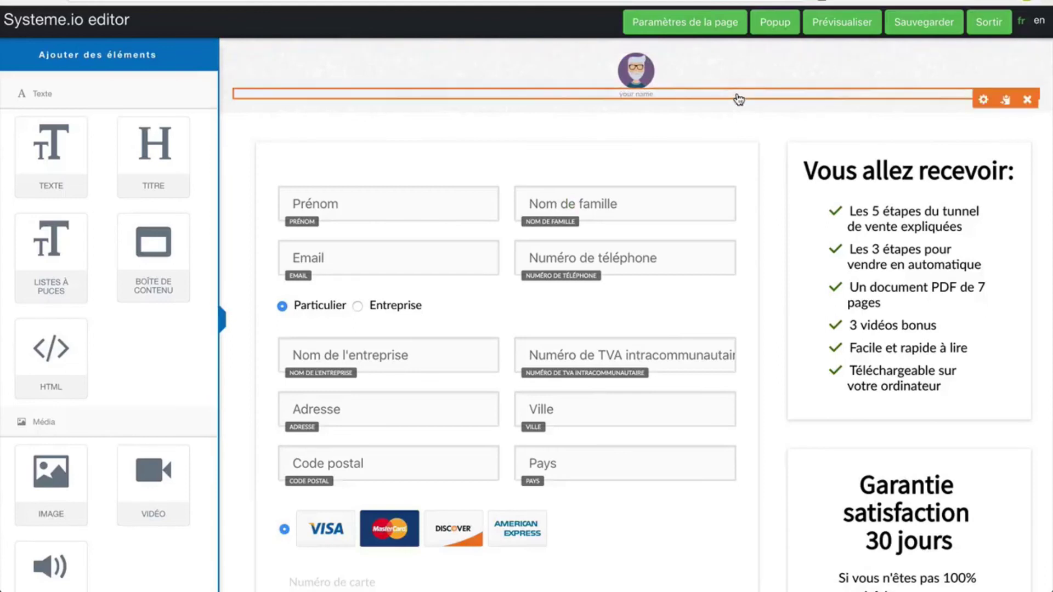
left_click(1027, 100)
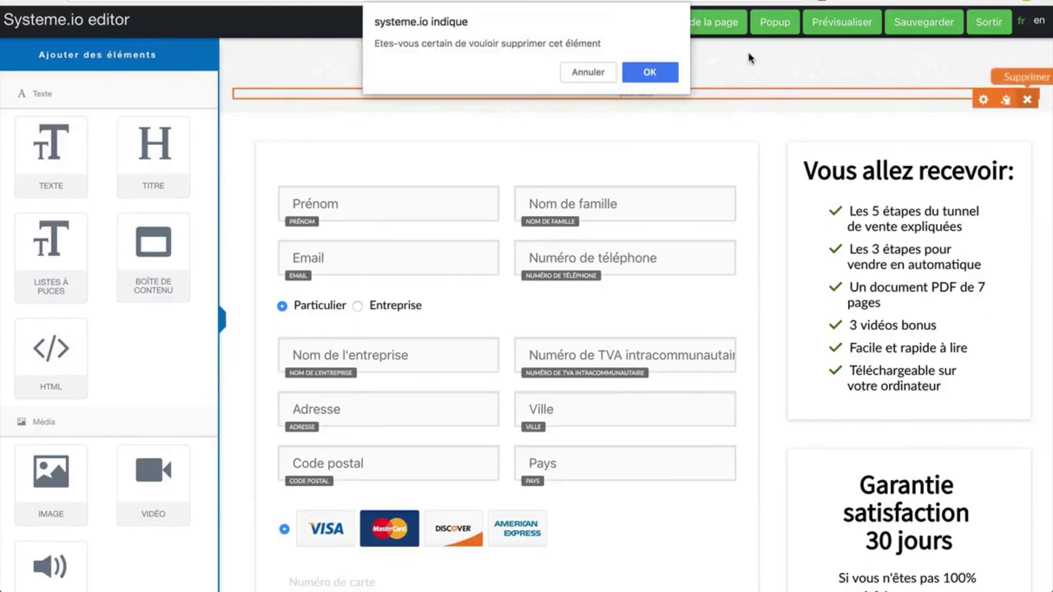
left_click(653, 74)
Check the rest of the order page, save it, and exit the page editor
scroll(601, 256, "down", 3)
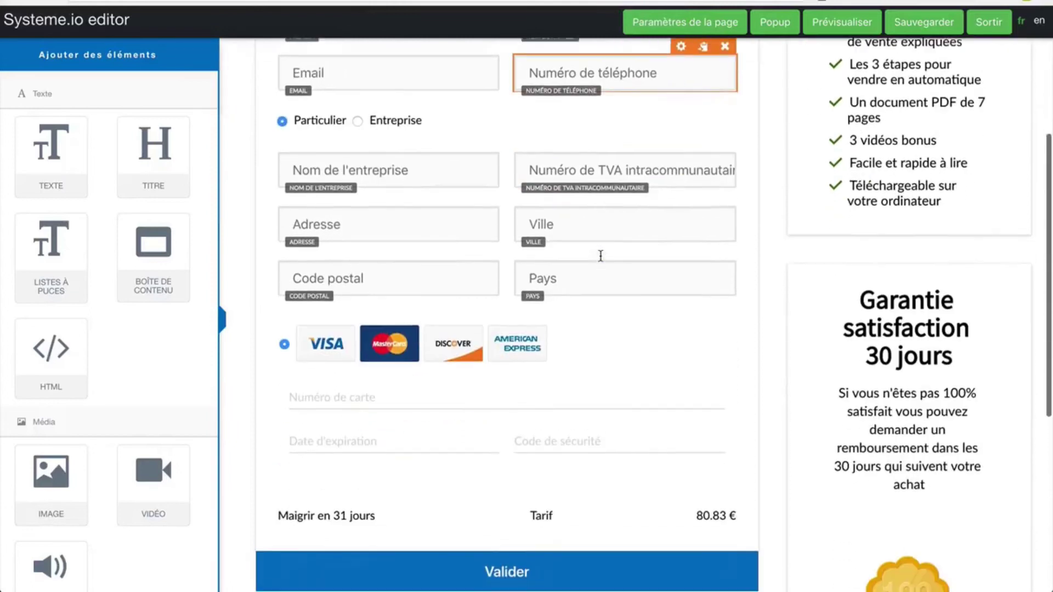
scroll(600, 256, "up", 5)
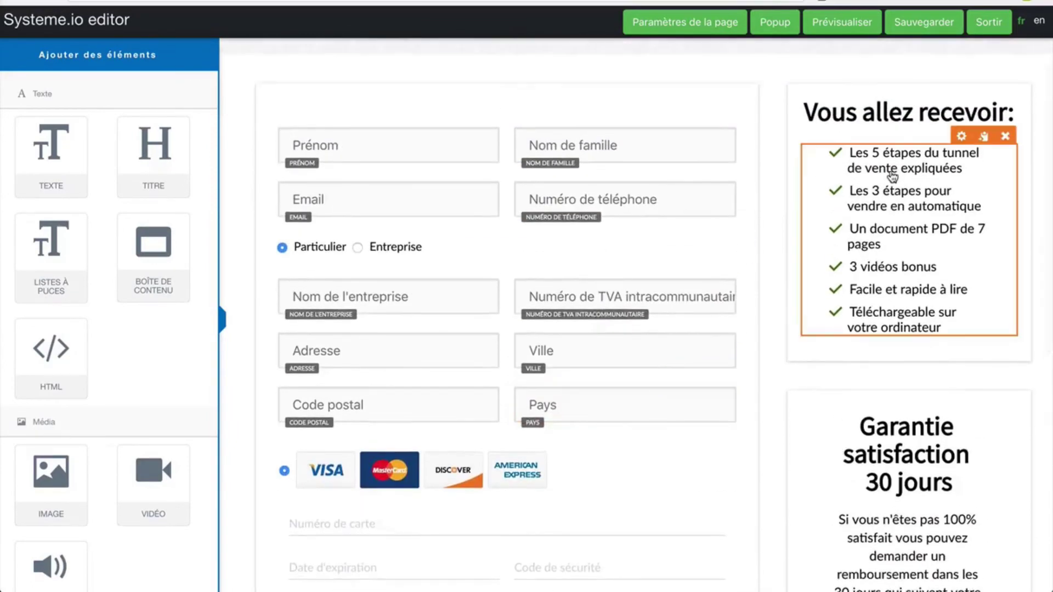
left_click(893, 175)
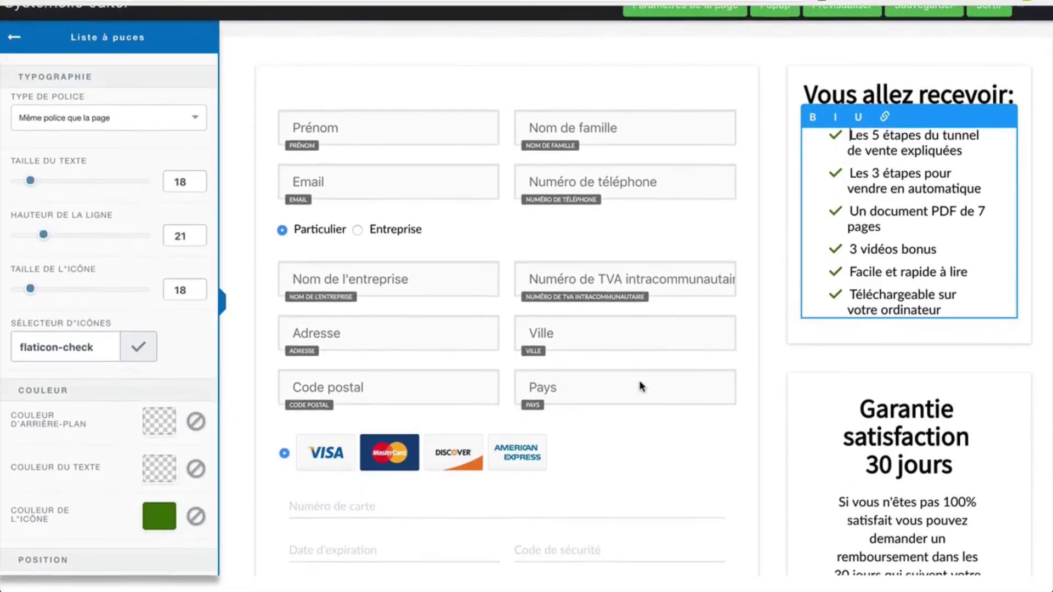
left_click(758, 411)
scroll(759, 411, "down", 8)
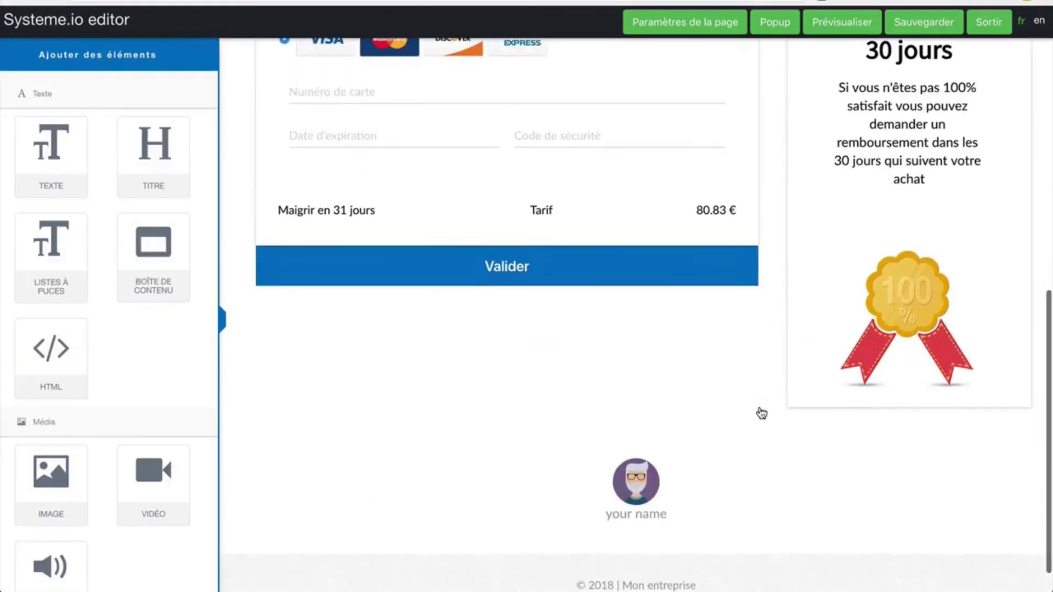
scroll(760, 415, "up", 10)
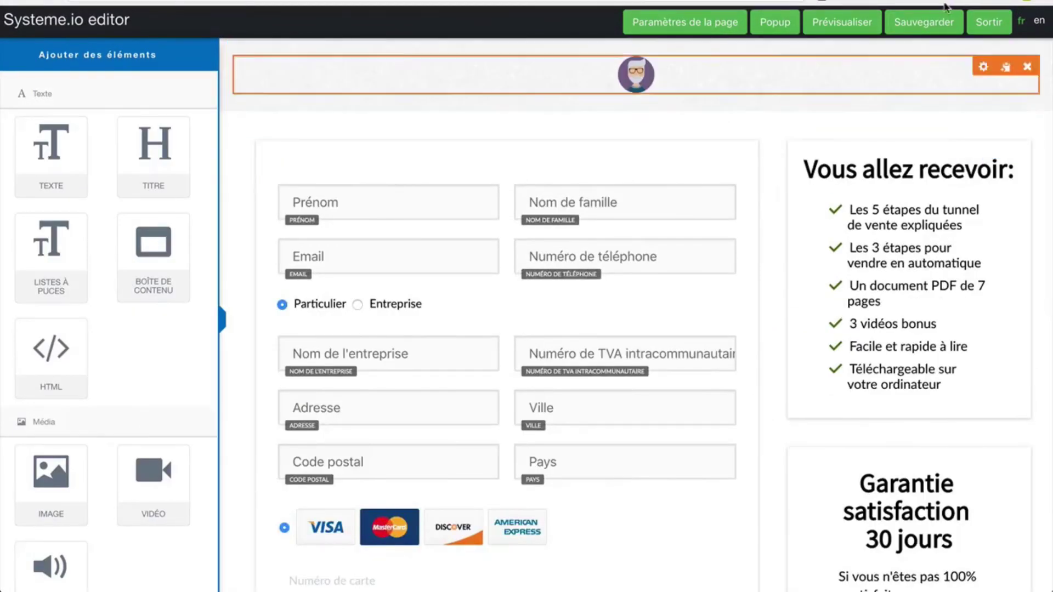
left_click(930, 26)
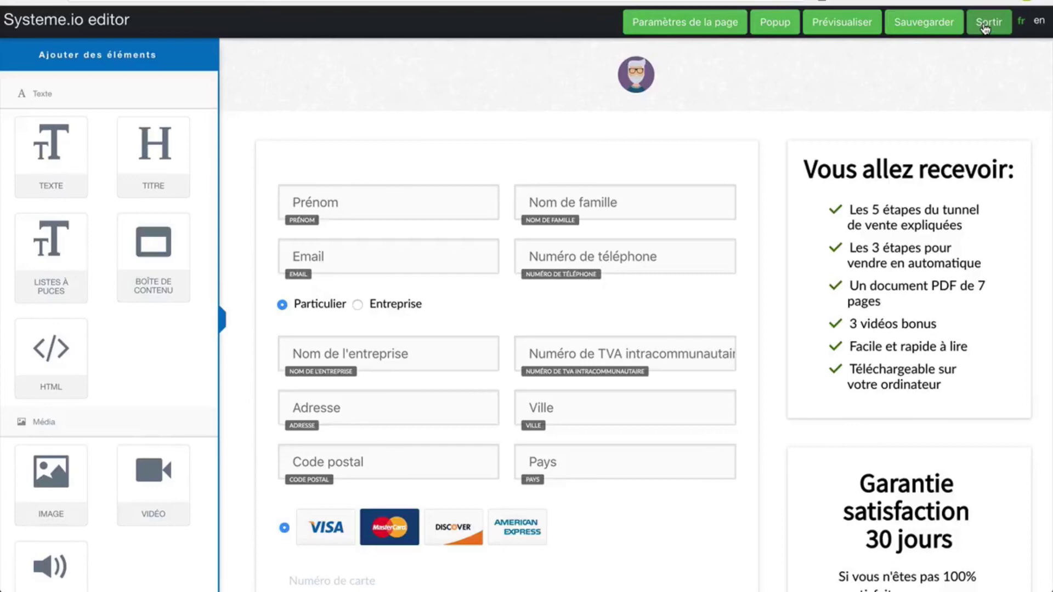
left_click(987, 23)
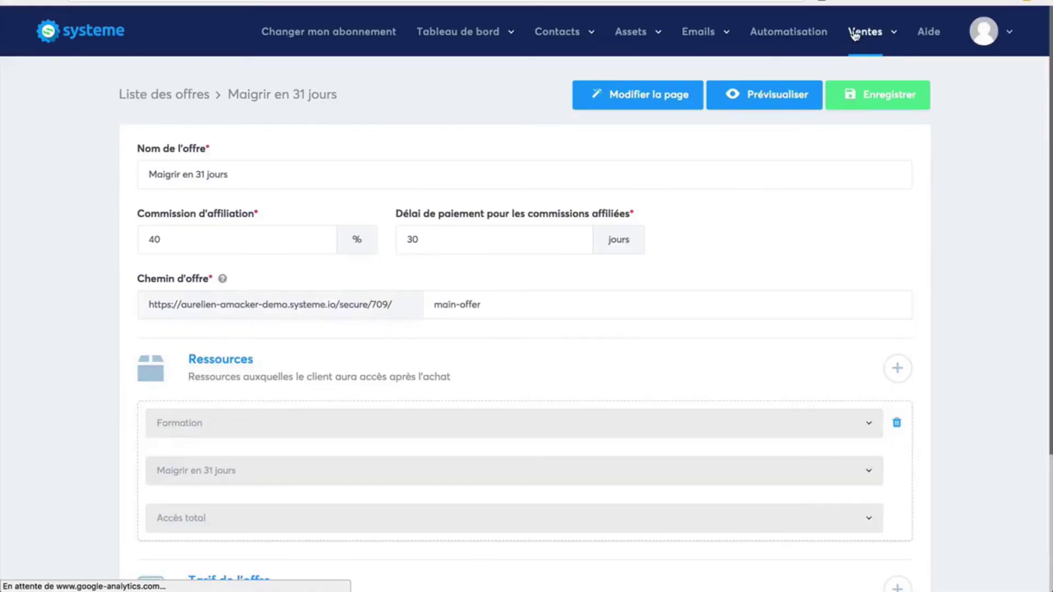
Add a tag resource to the offer that assigns the tag "Maigrir-en-31-jours" to buyers, and save the offer
mouse_move(876, 36)
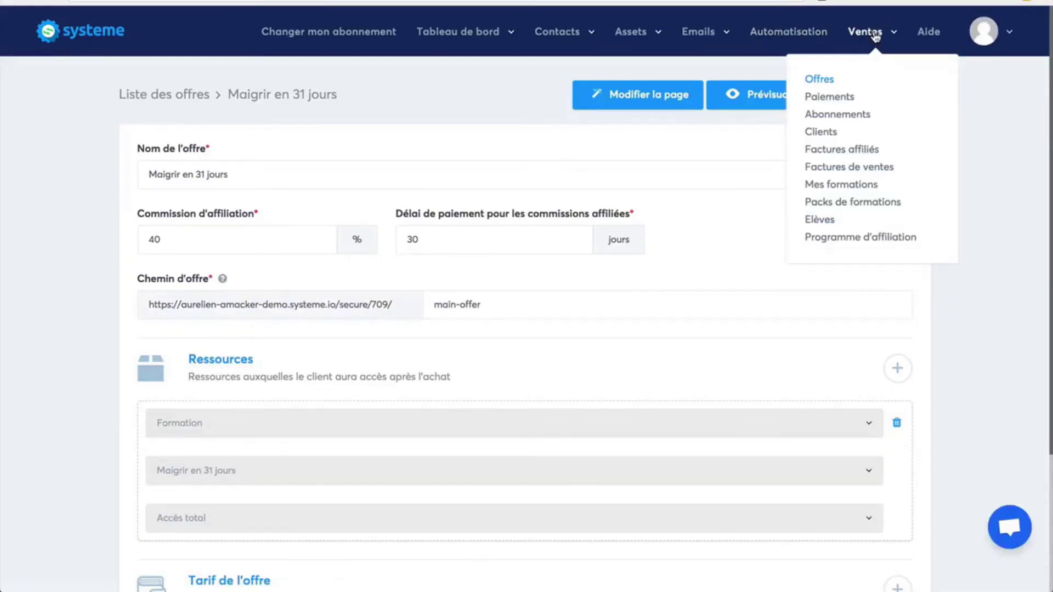
scroll(964, 361, "down", 3)
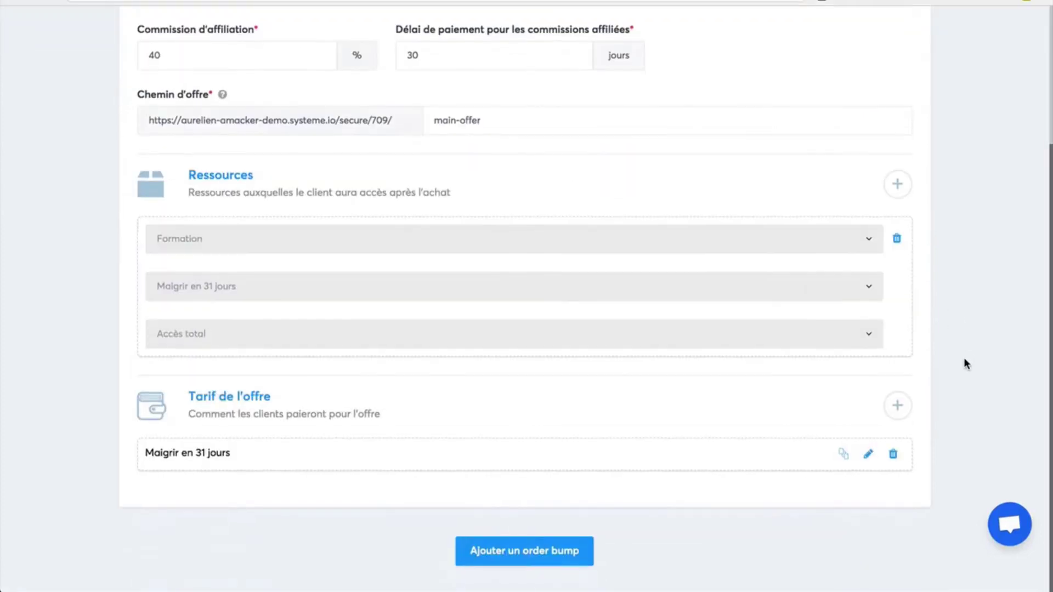
left_click(896, 188)
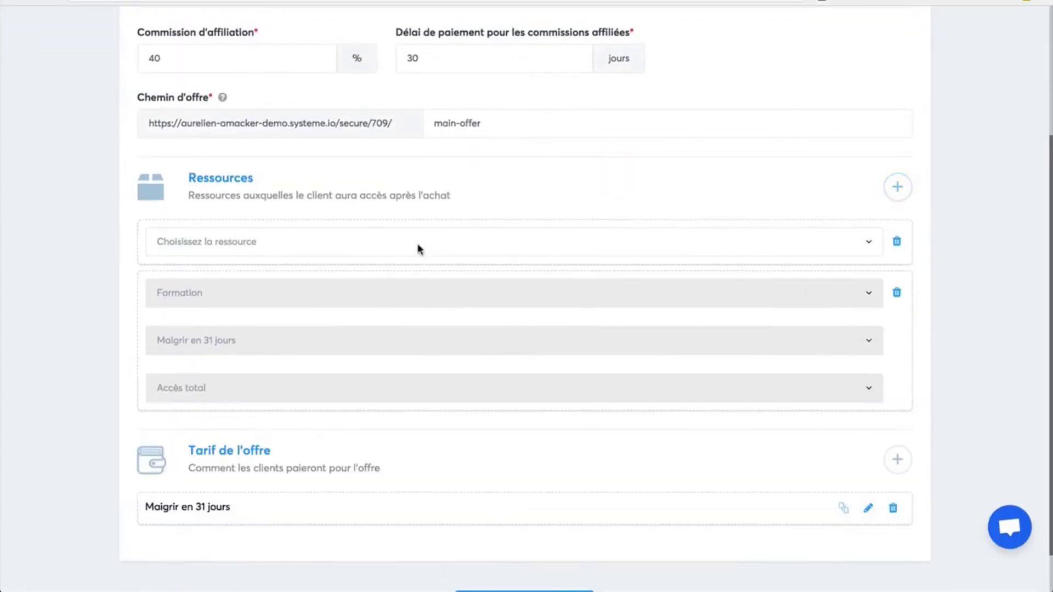
left_click(339, 250)
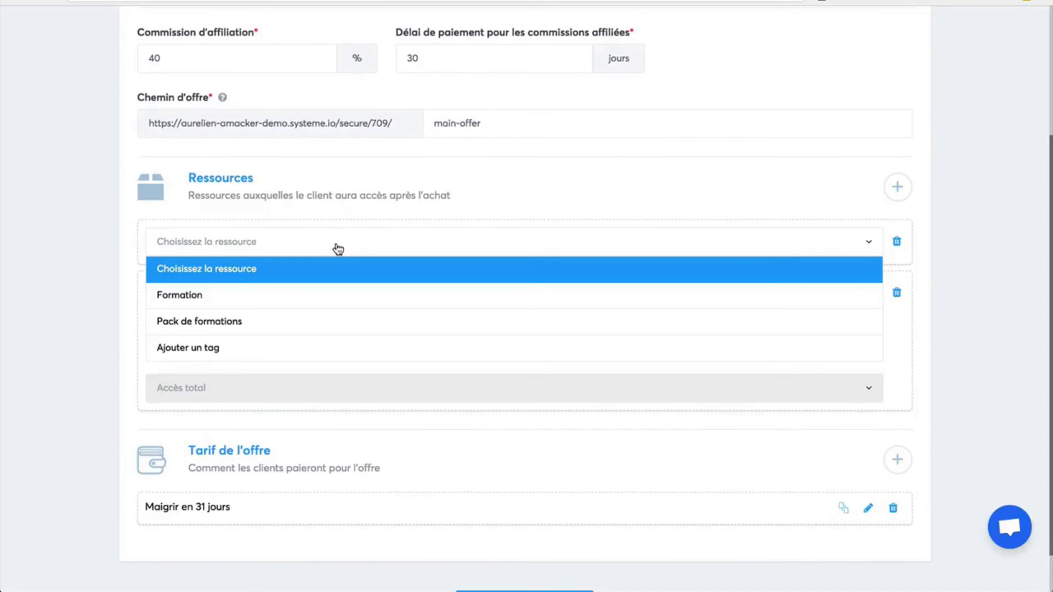
left_click(283, 348)
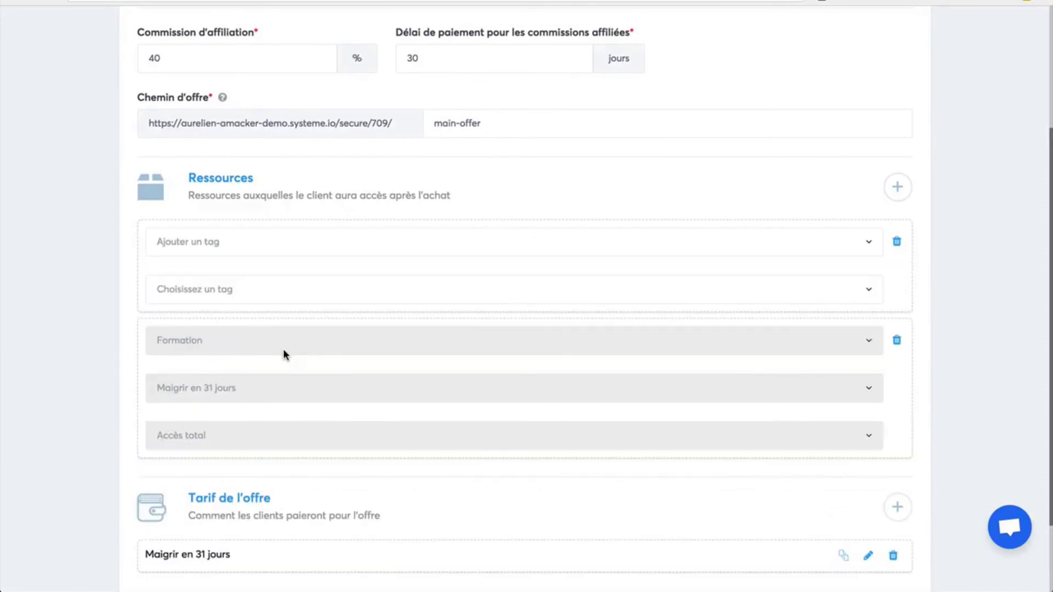
left_click(370, 294)
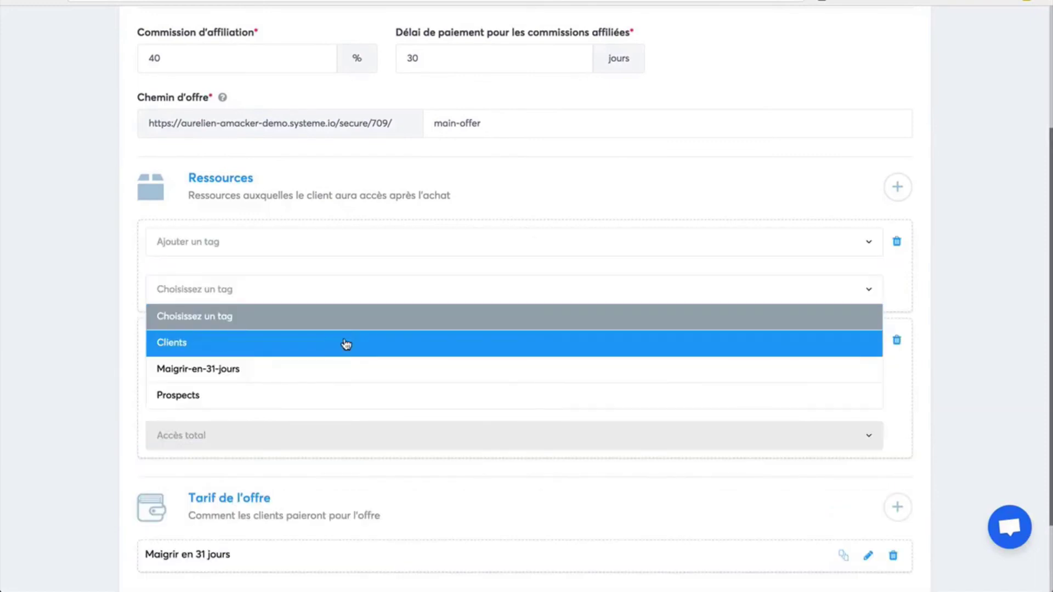
left_click(324, 380)
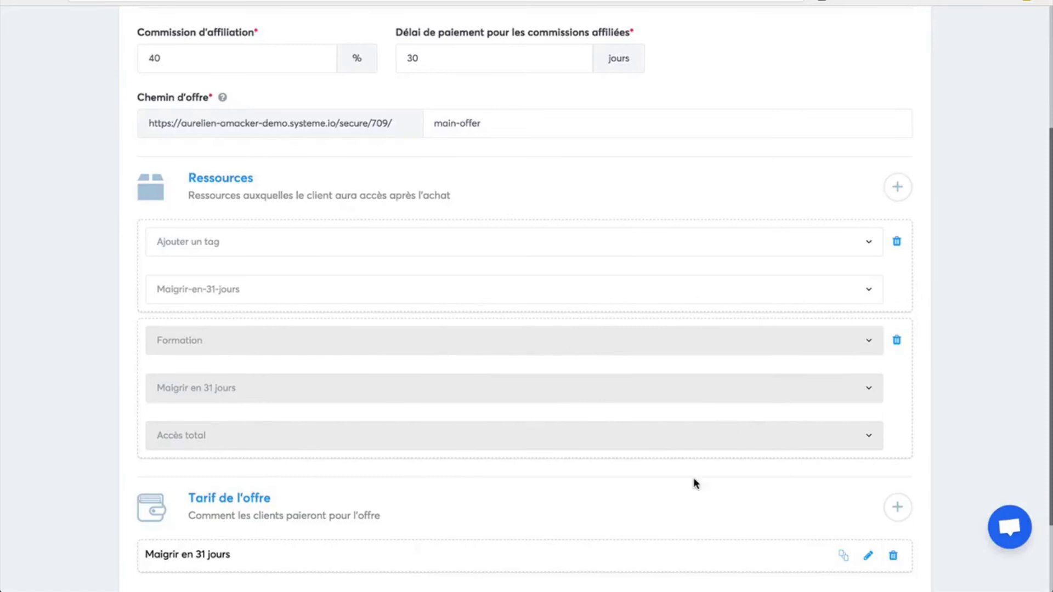
scroll(956, 399, "down", 2)
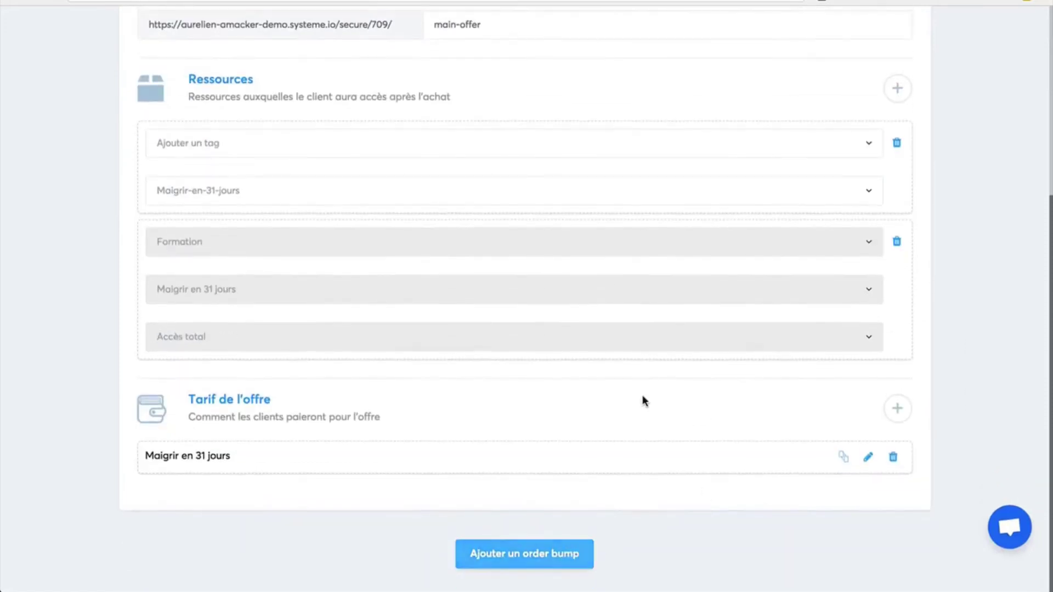
scroll(644, 401, "up", 5)
left_click(869, 96)
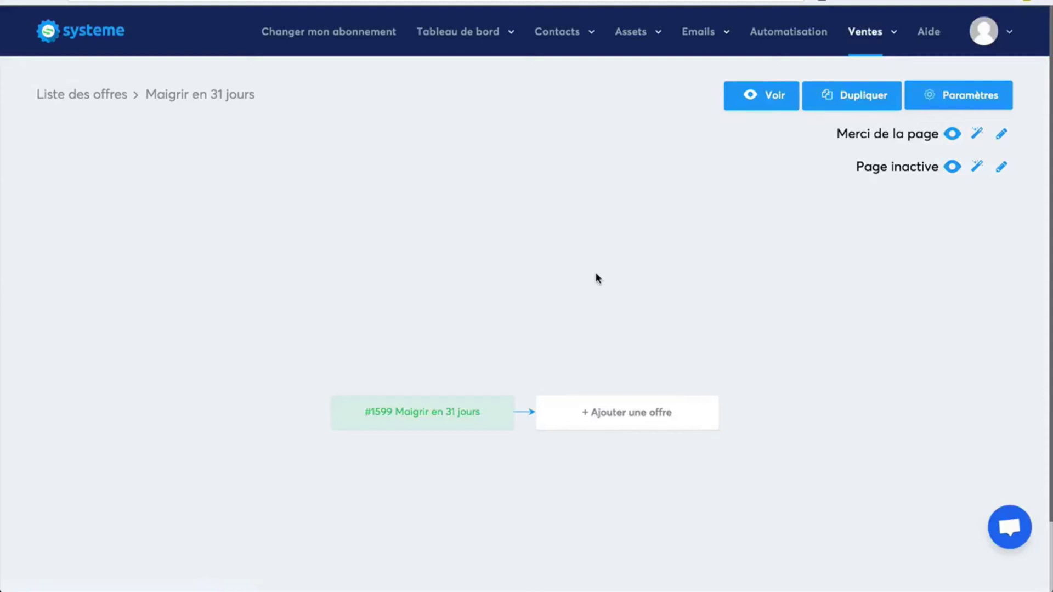
Copy the link address of the sales page "Maigrir en 31 jours" from the list of pages
mouse_move(701, 45)
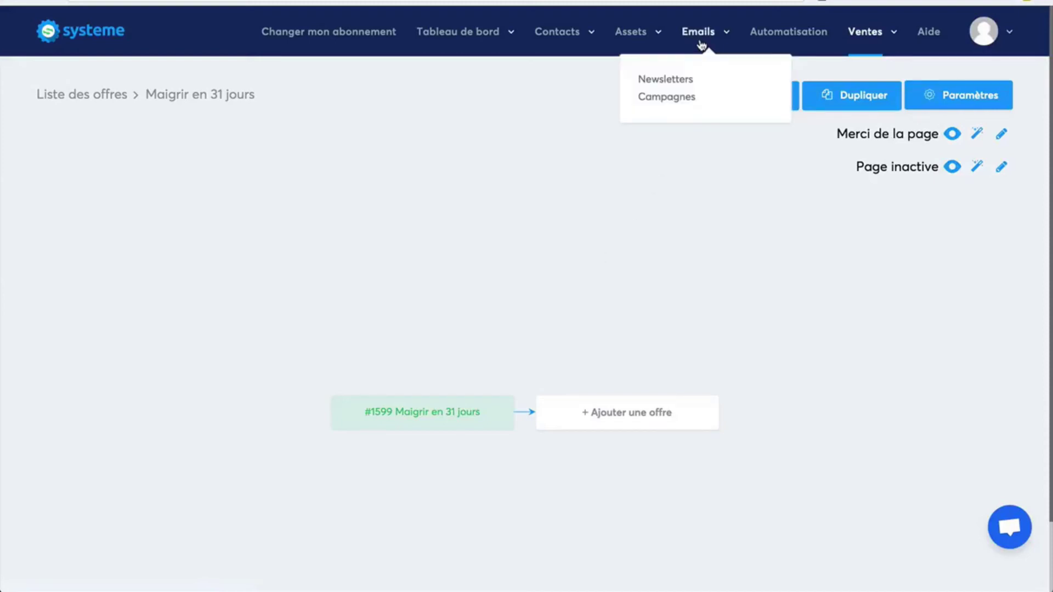
mouse_move(624, 58)
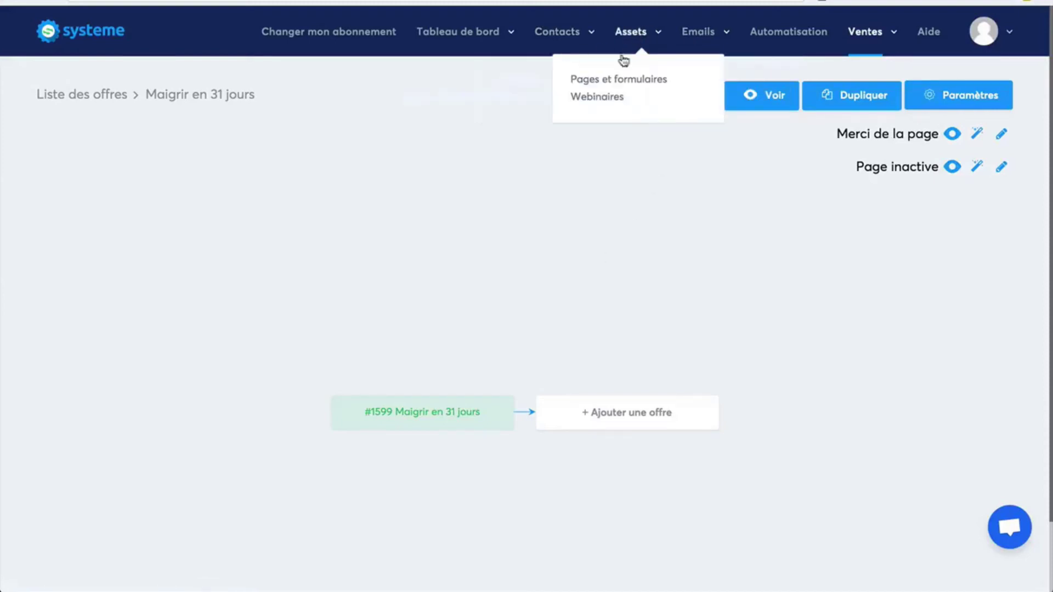
left_click(600, 81)
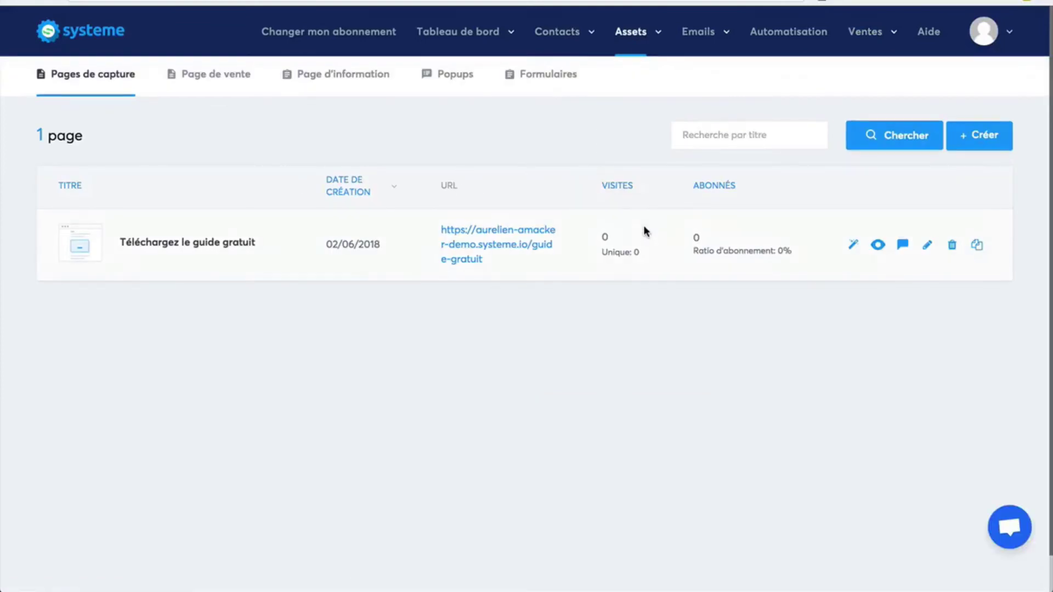
right_click(475, 232)
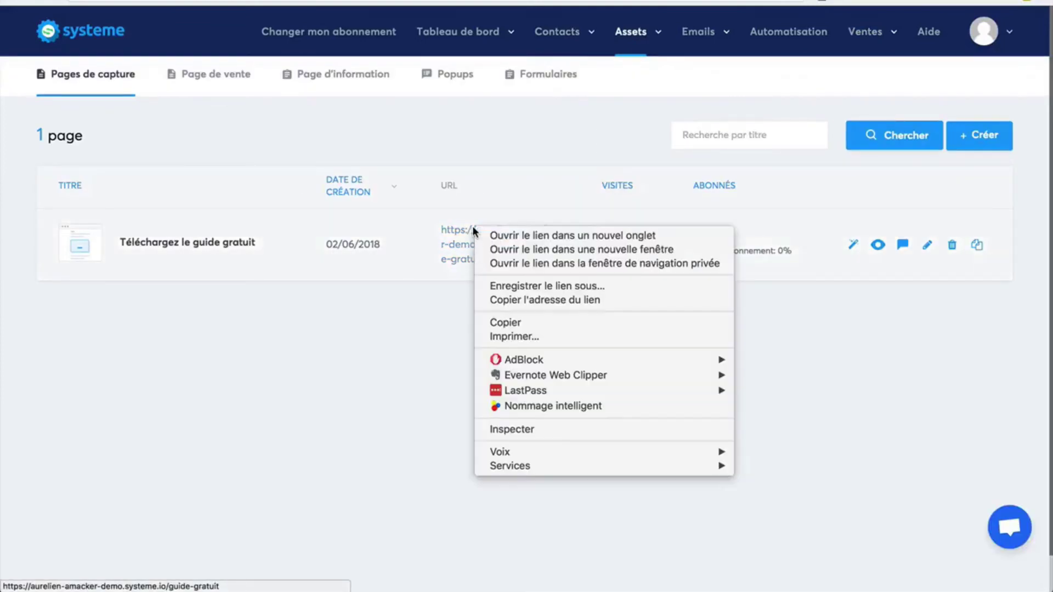
left_click(499, 181)
left_click(211, 81)
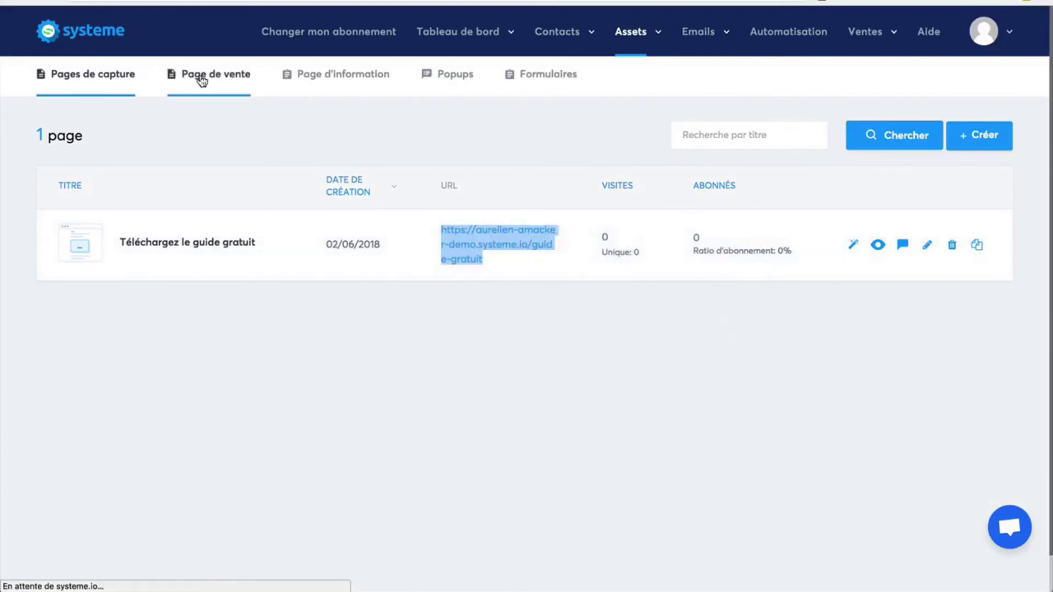
right_click(488, 231)
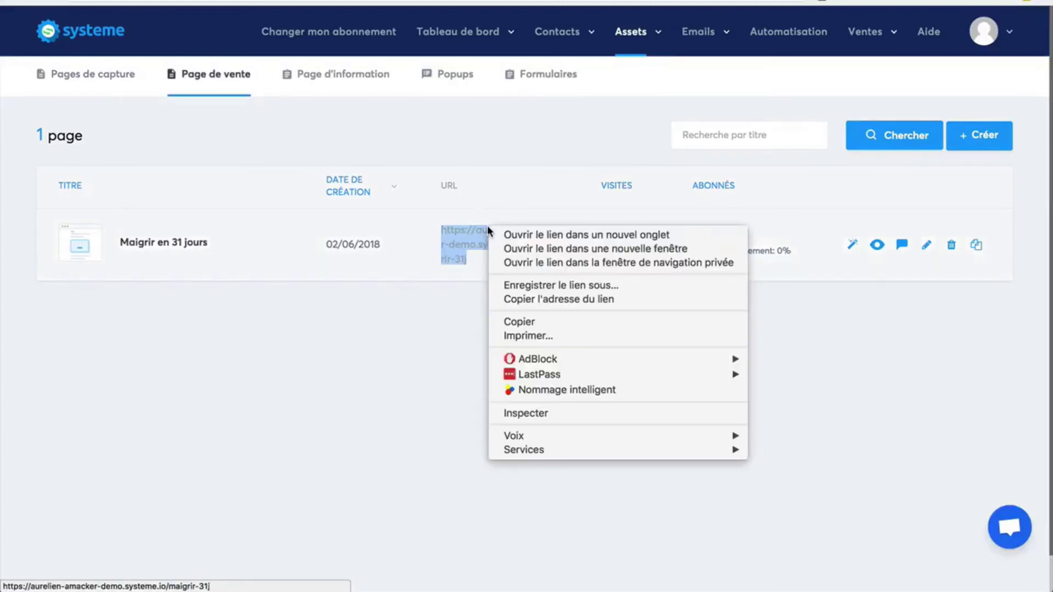
left_click(507, 298)
Edit the capture page "Téléchargez le guide gratuit" so its "Je veux voir la vidéo" button redirects visitors after sign-up to the copied sales page URL
left_click(88, 76)
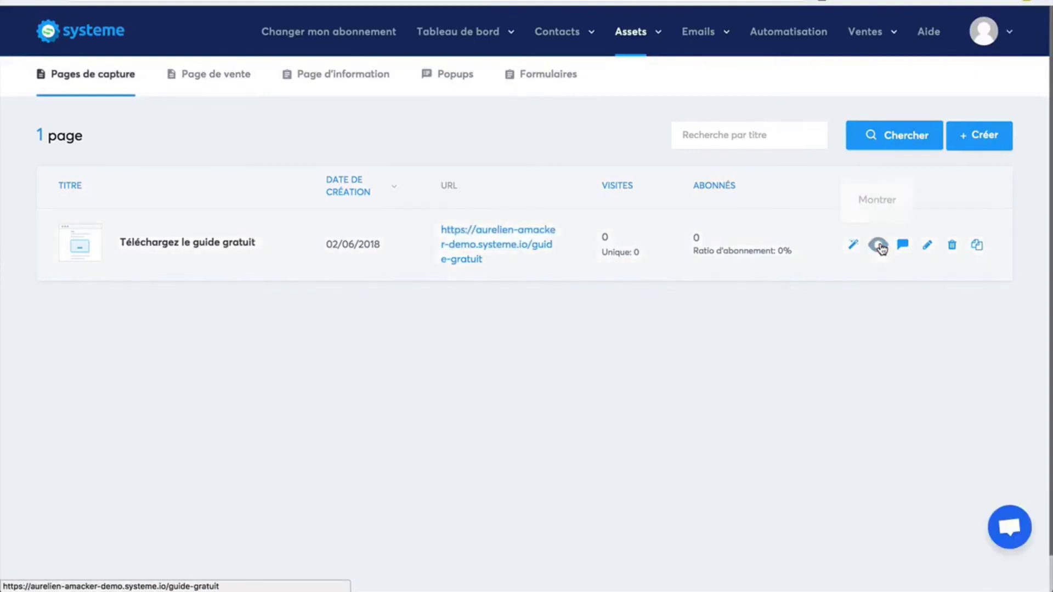
left_click(849, 245)
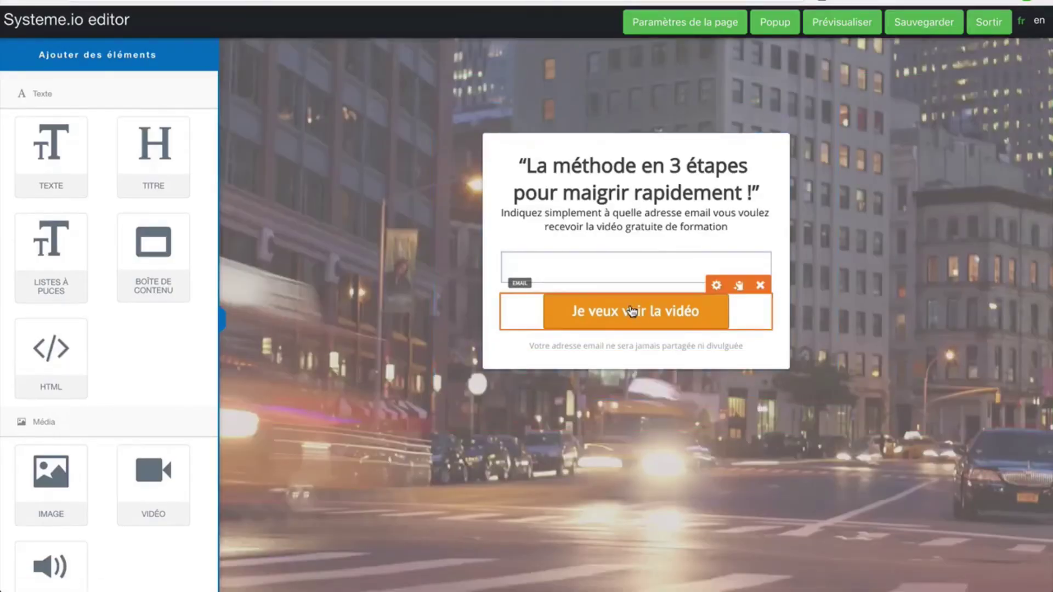
left_click(632, 311)
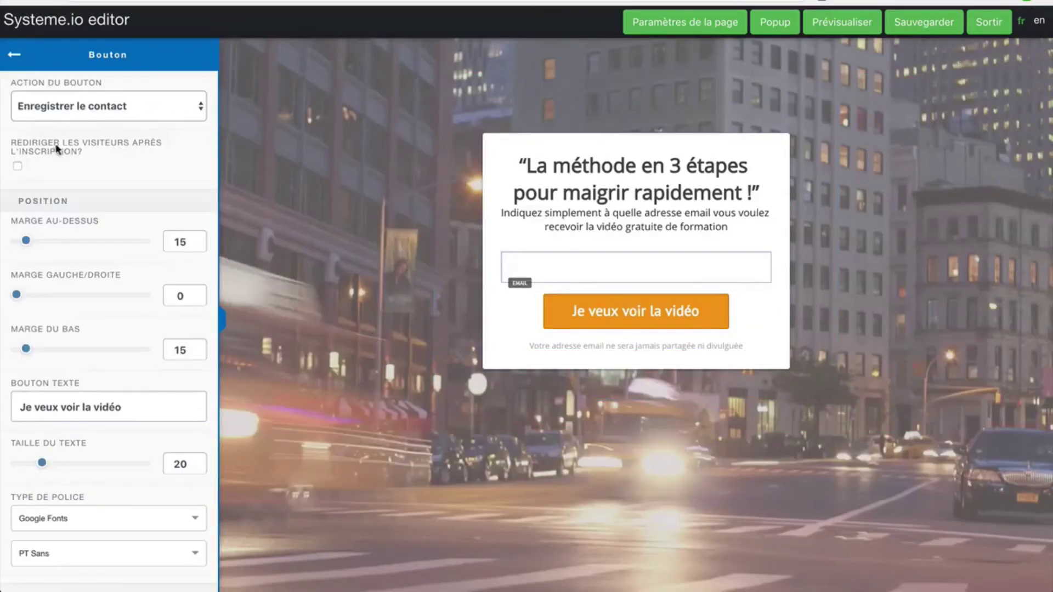
left_click(17, 165)
left_click(54, 214)
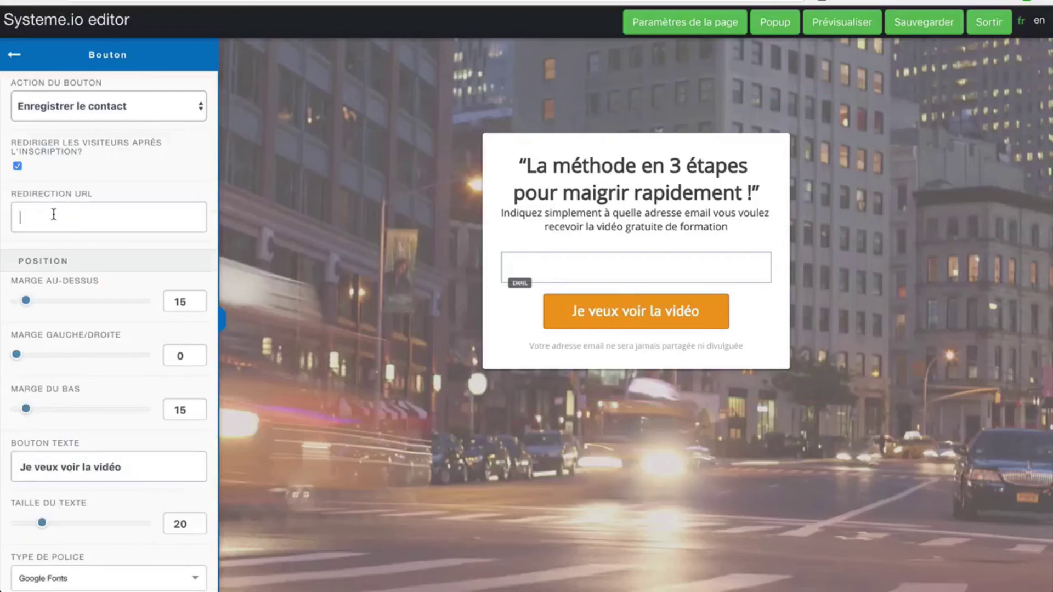
key("ctrl+v")
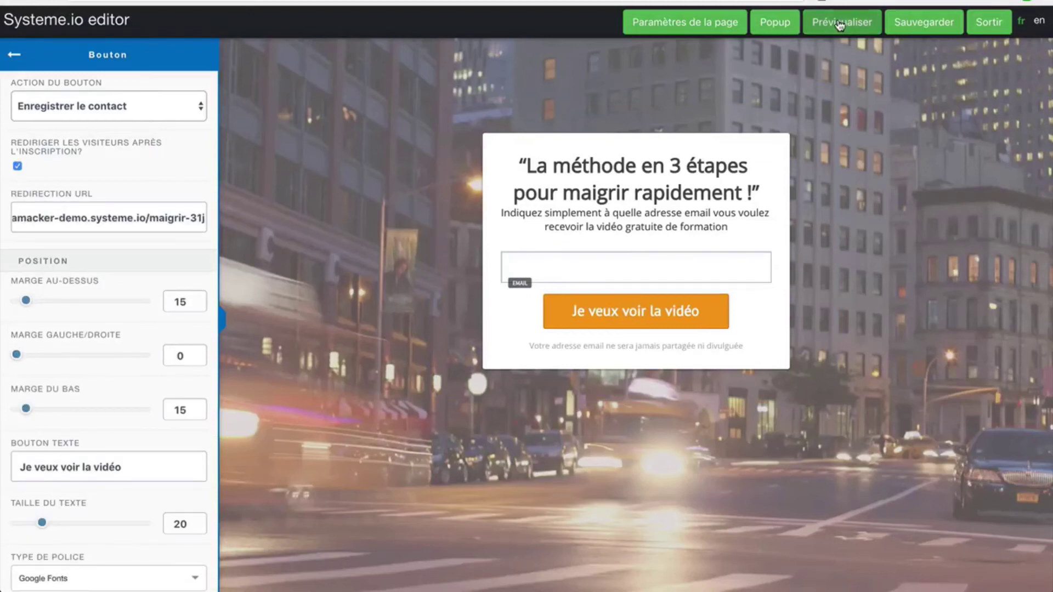
Save the capture page and exit the page editor
left_click(923, 27)
left_click(982, 26)
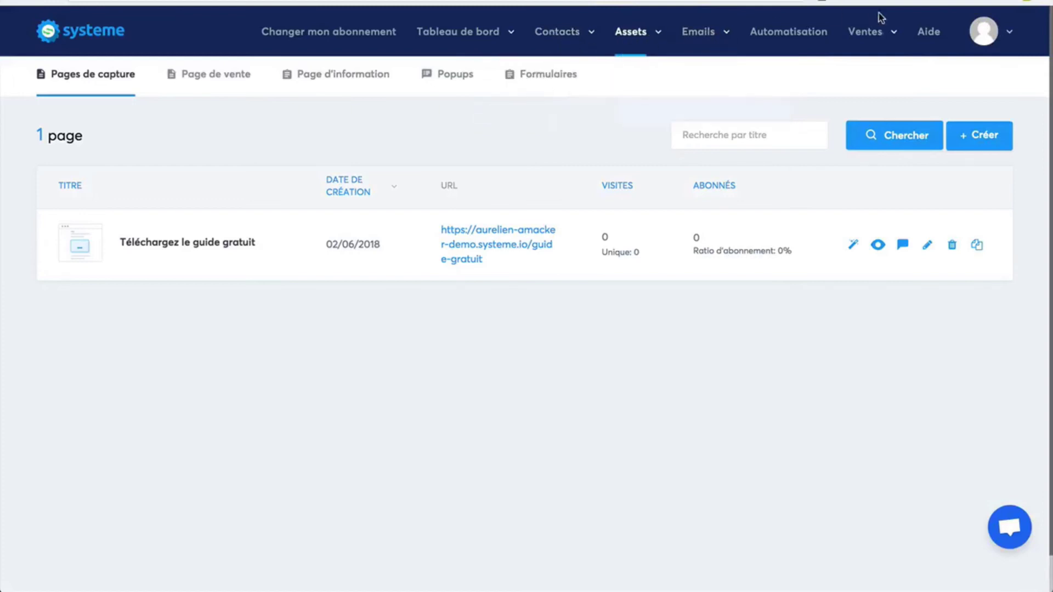
Open the offer "Maigrir en 31 jours" from the list of offers, view its public order page, and return to the offer
mouse_move(880, 21)
left_click(817, 84)
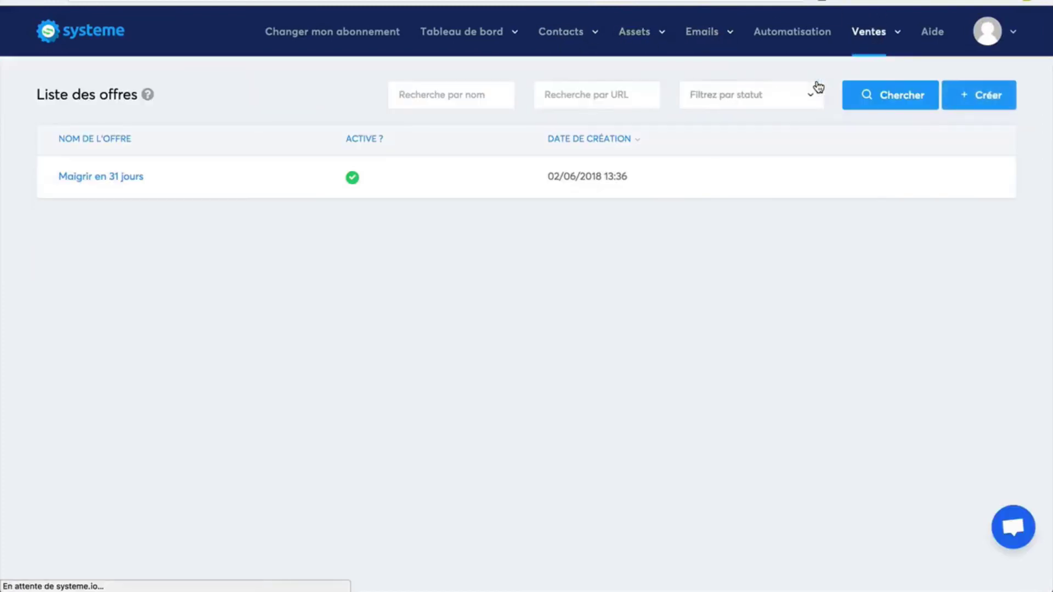
left_click(86, 179)
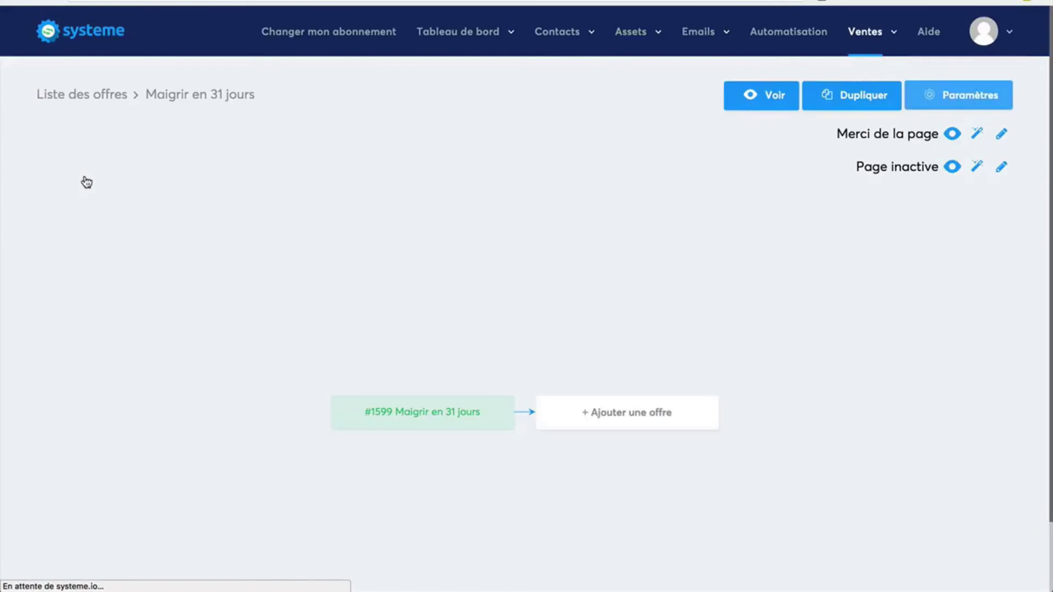
left_click(764, 98)
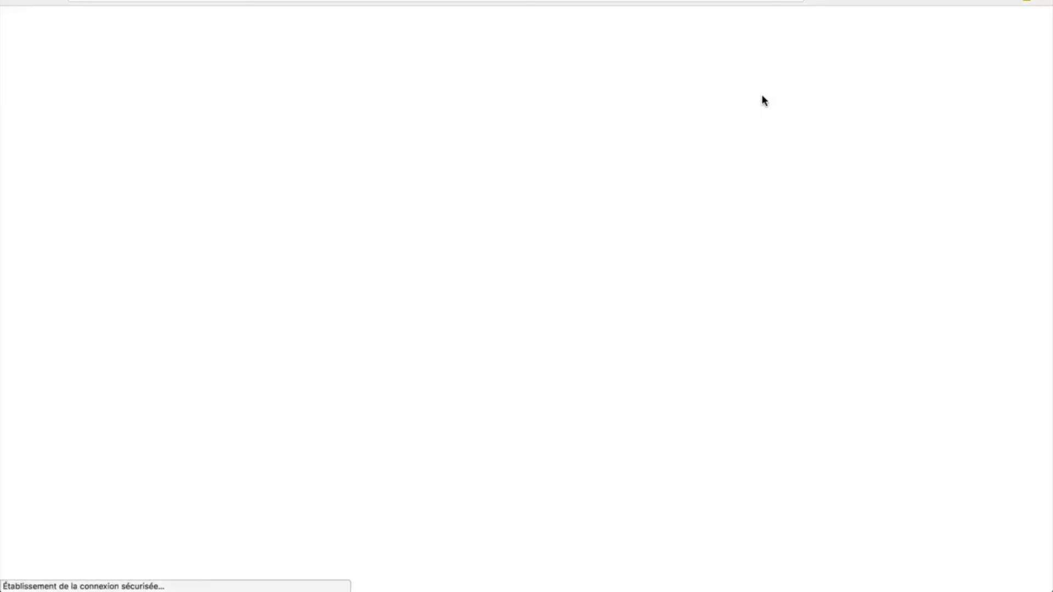
key("super+w")
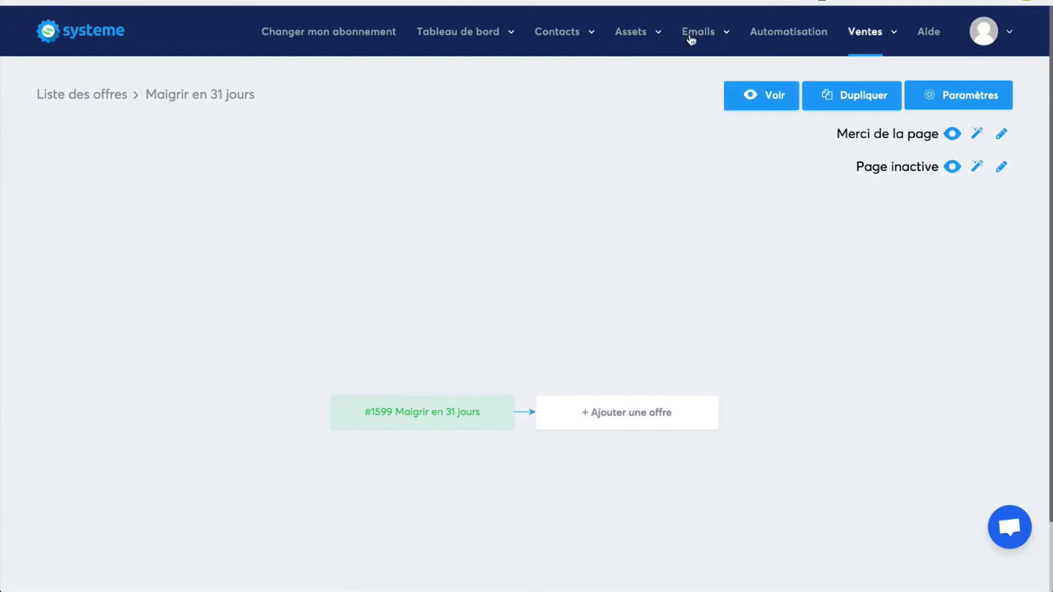
Open the sales page "Maigrir en 31 jours" in the page editor
mouse_move(513, 34)
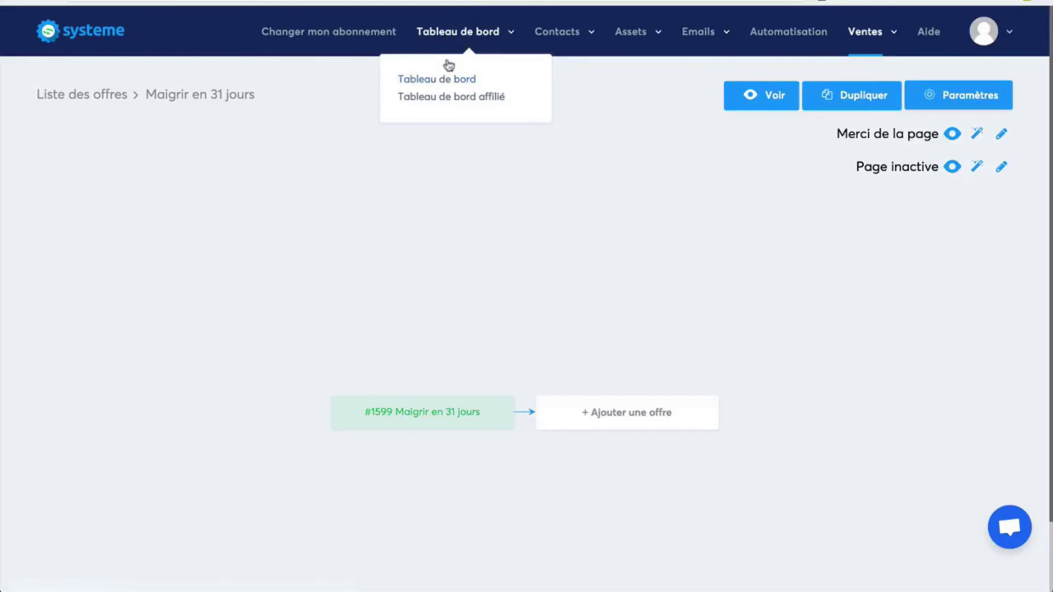
mouse_move(572, 36)
mouse_move(631, 34)
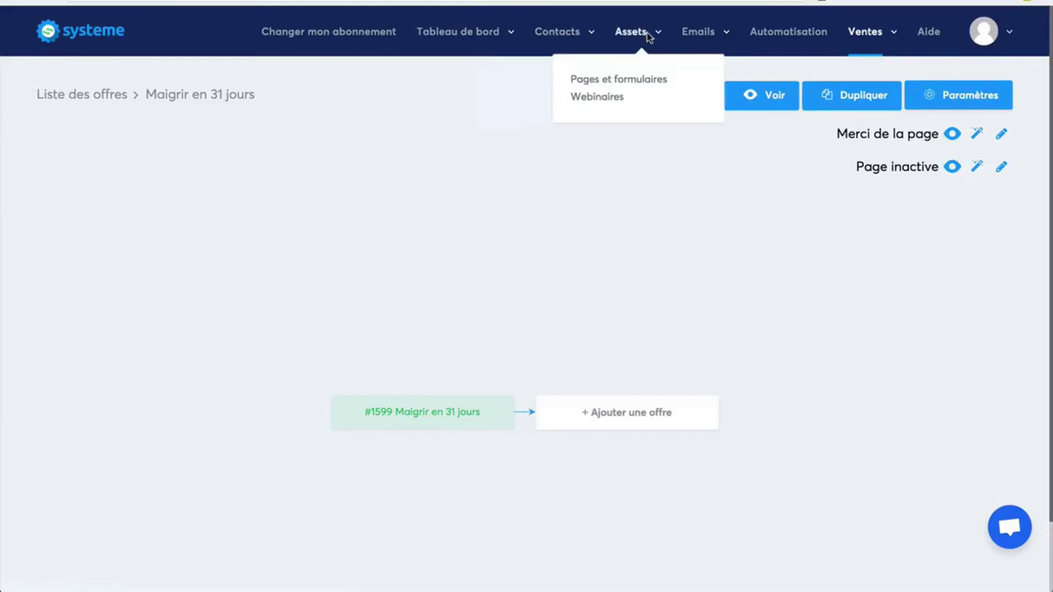
left_click(605, 84)
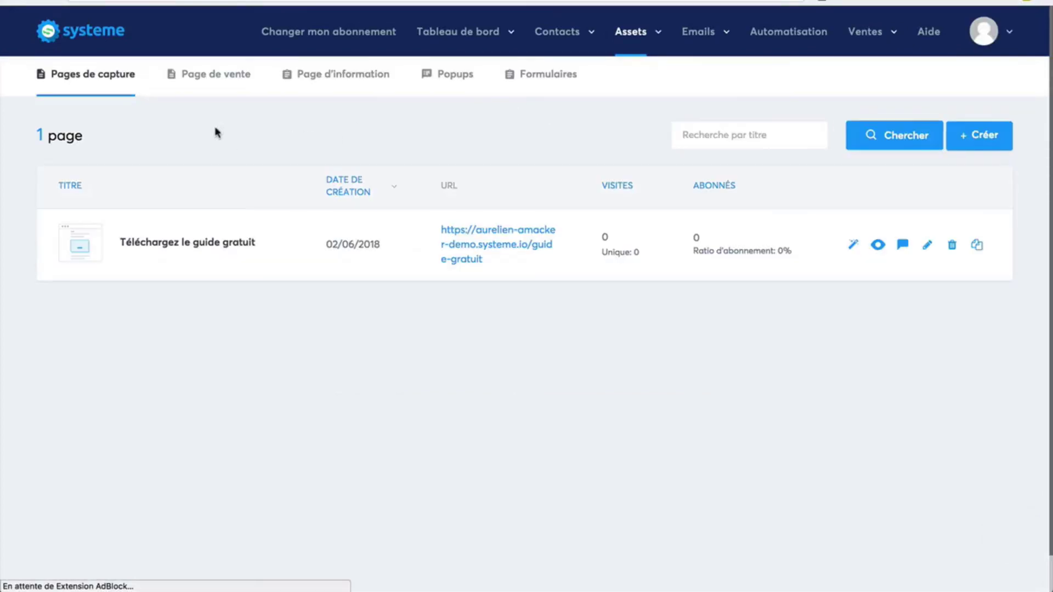
left_click(198, 80)
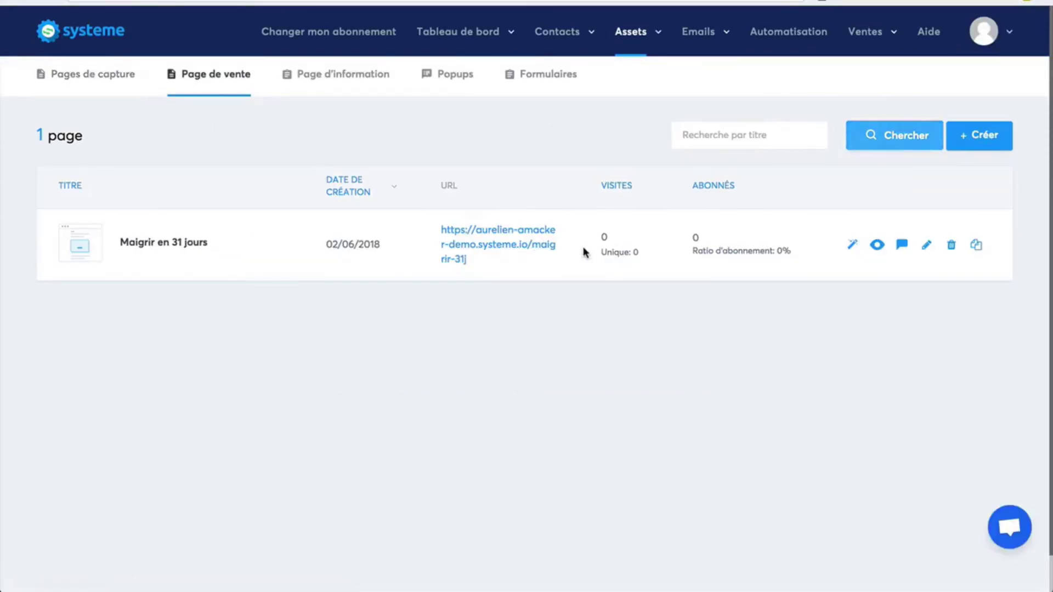
left_click(852, 245)
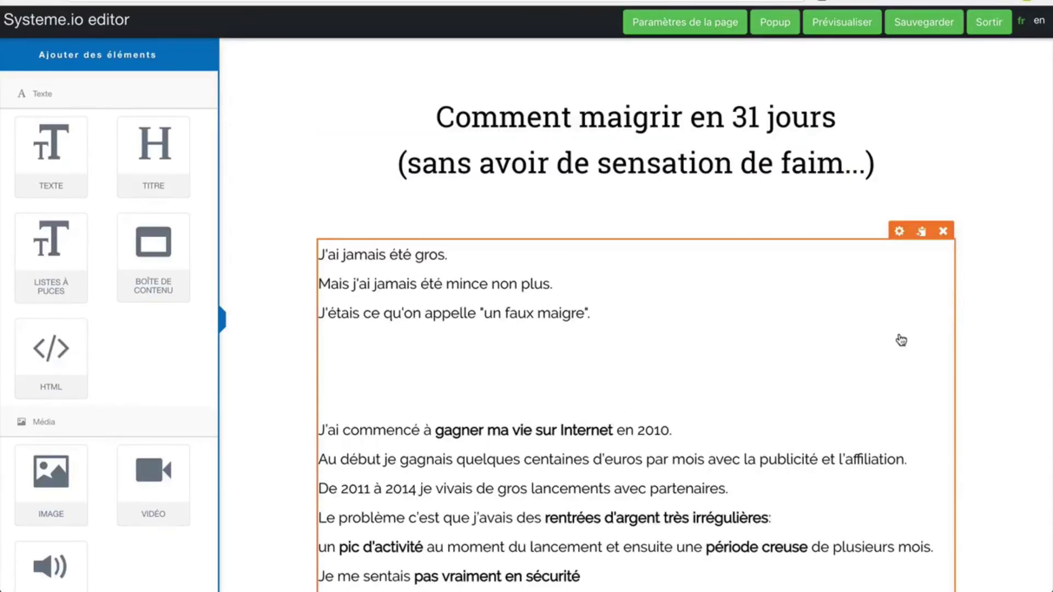
Delete the two-column pricing block with "Formation seule" and "Pass Business" from the sales page
scroll(911, 394, "down", 15)
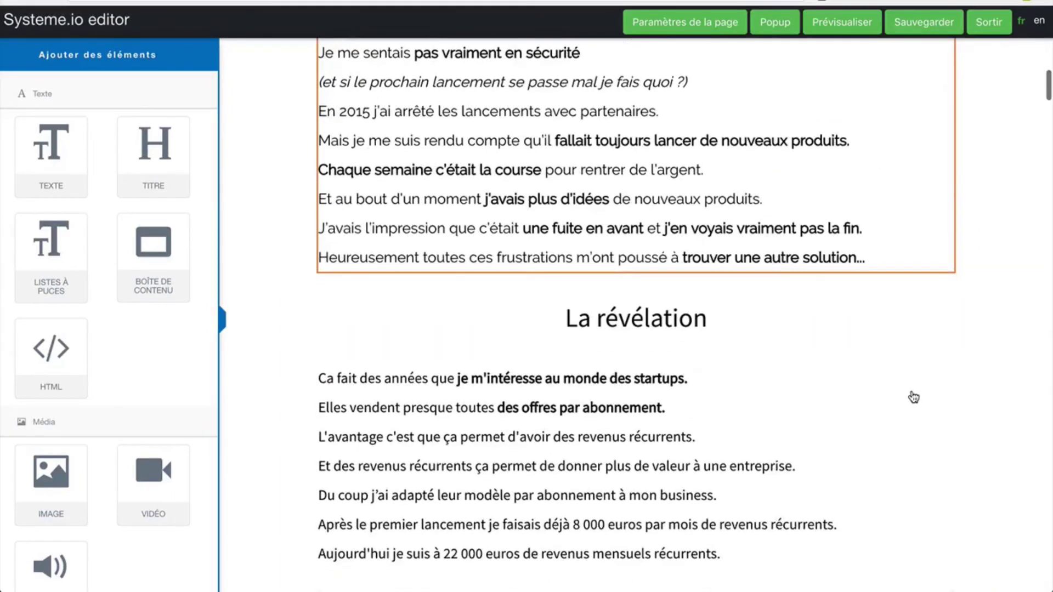
scroll(913, 397, "down", 20)
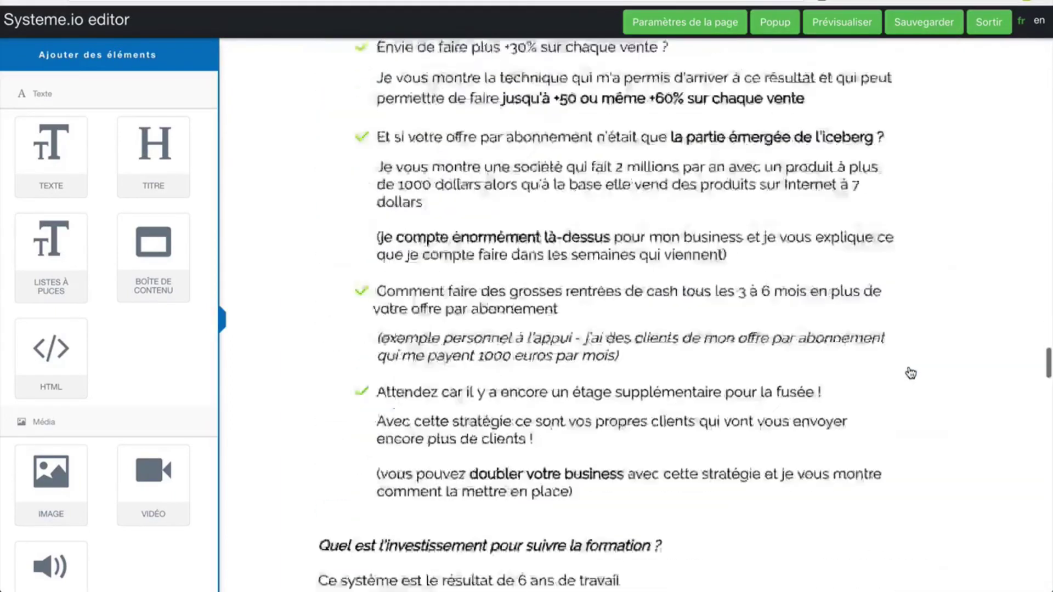
scroll(910, 373, "down", 10)
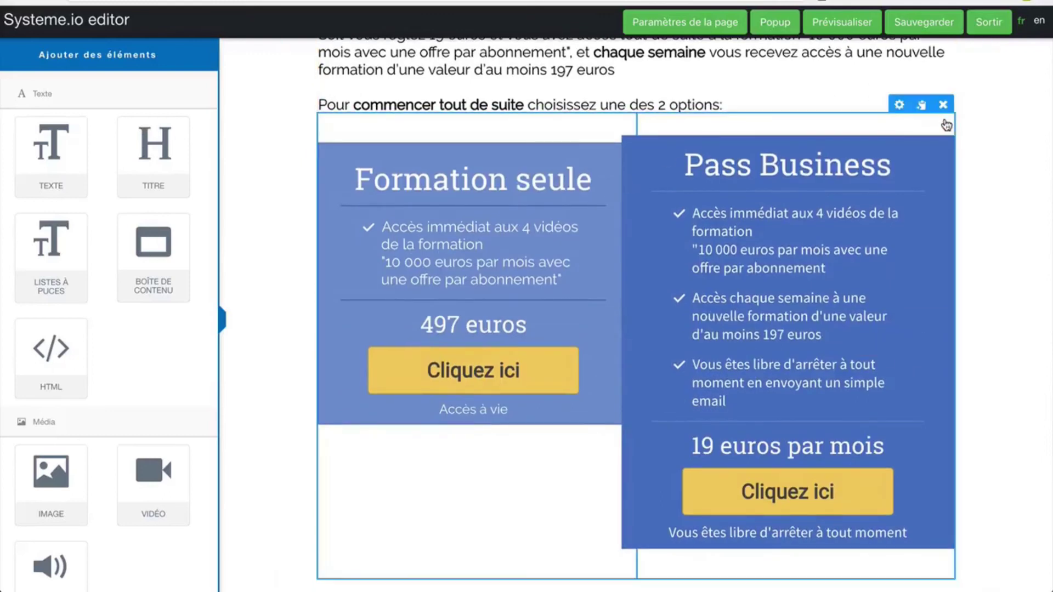
left_click(943, 107)
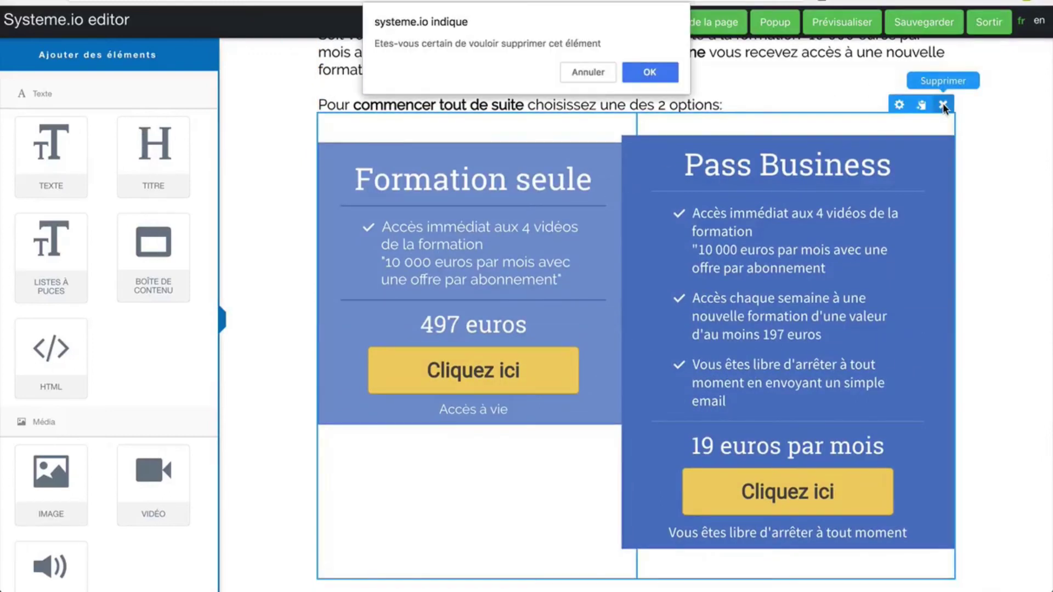
left_click(683, 77)
Add a text element directly below the paragraph ending with "choisissez une des 2 options:"
scroll(713, 274, "down", 4)
scroll(739, 336, "up", 3)
scroll(739, 337, "up", 5)
left_click(735, 298)
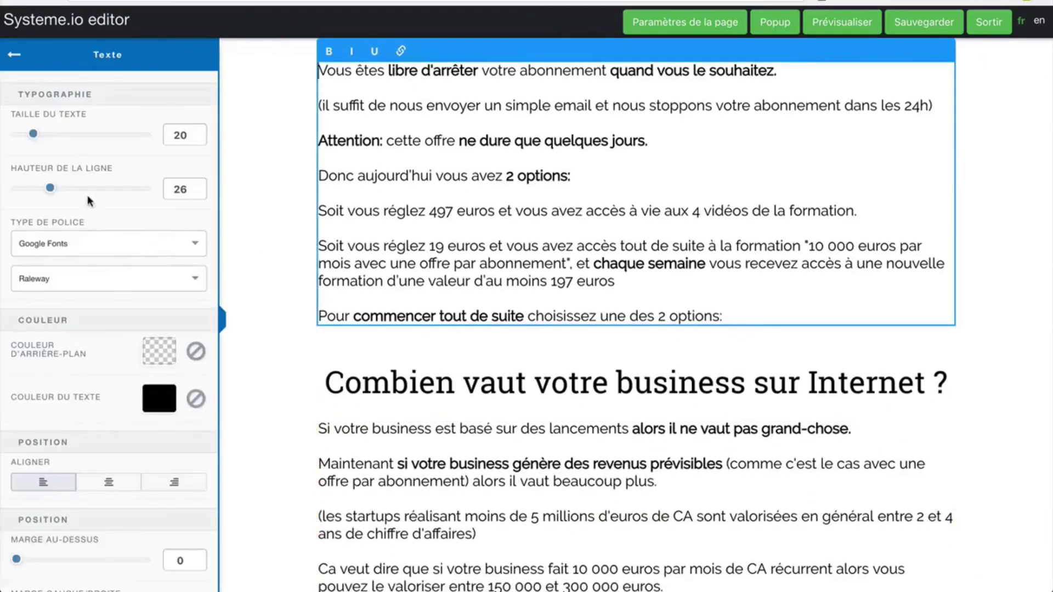
left_click(14, 59)
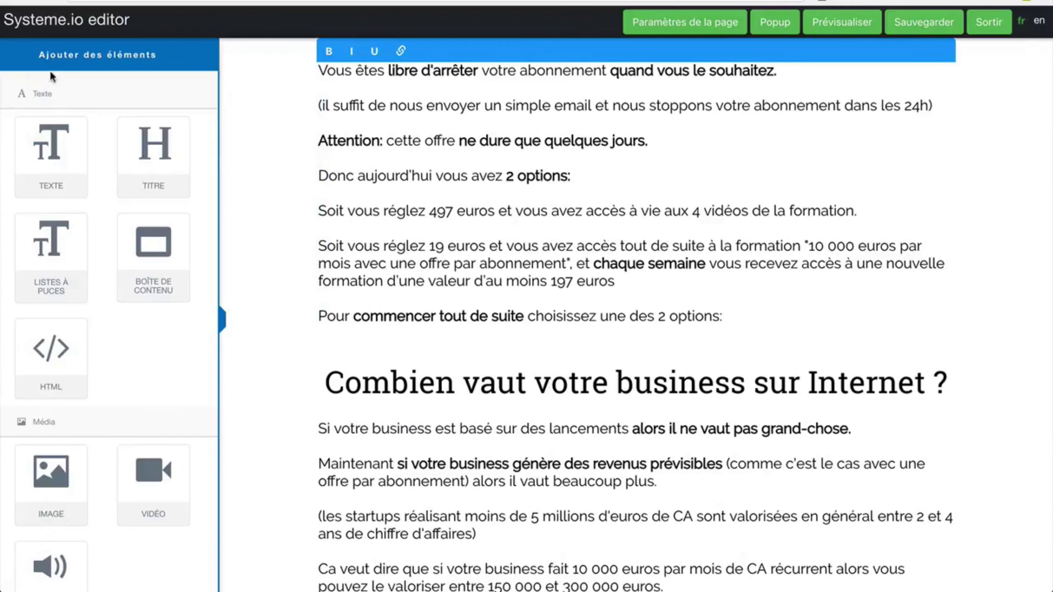
left_click_drag(41, 153, 411, 340)
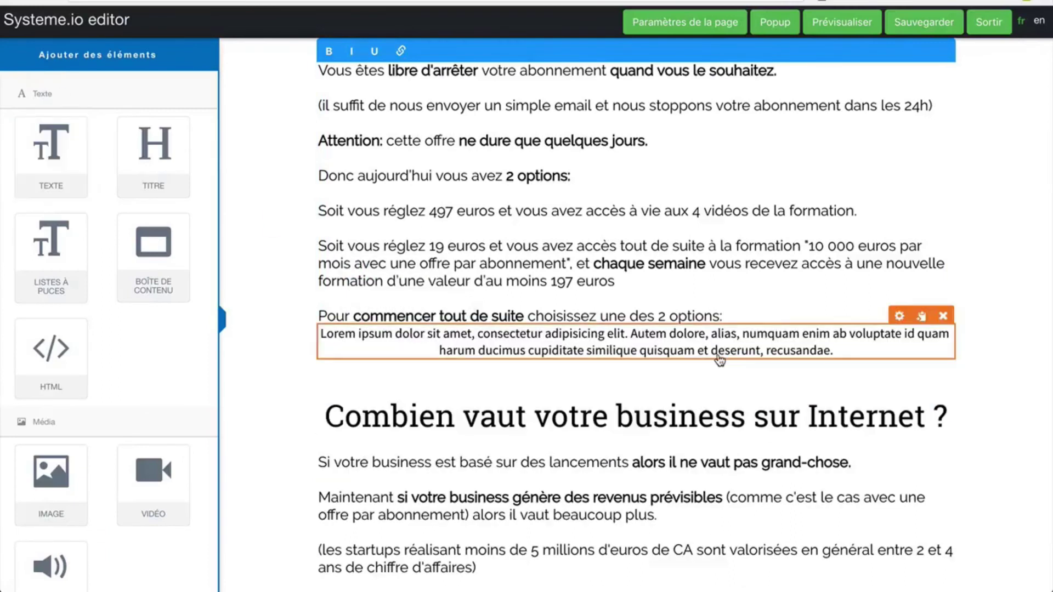
Replace the new element's placeholder text with "Cliquez sur le bouton pour recevoir la méthode pour maigrir en 31 jours:"
left_click(719, 360)
key("ctrl+a")
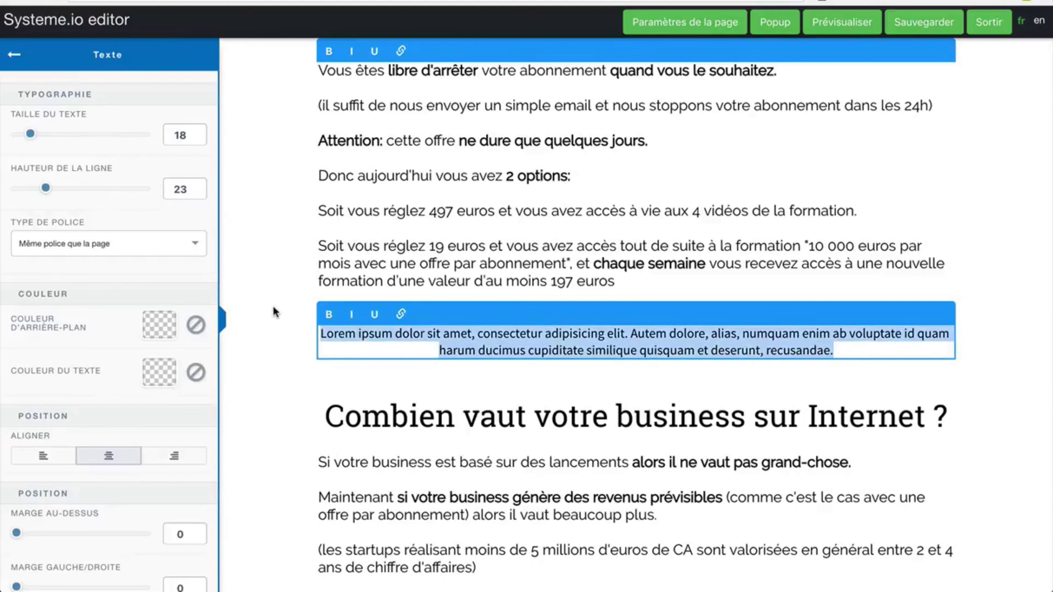
type("Cliquez siu")
key("BackSpace")
key("BackSpace")
type("ur le bouton pour recevoir la méthode ôur")
key("BackSpace")
key("BackSpace")
key("BackSpace")
key("BackSpace")
type("pour maigrir en 31 jours:")
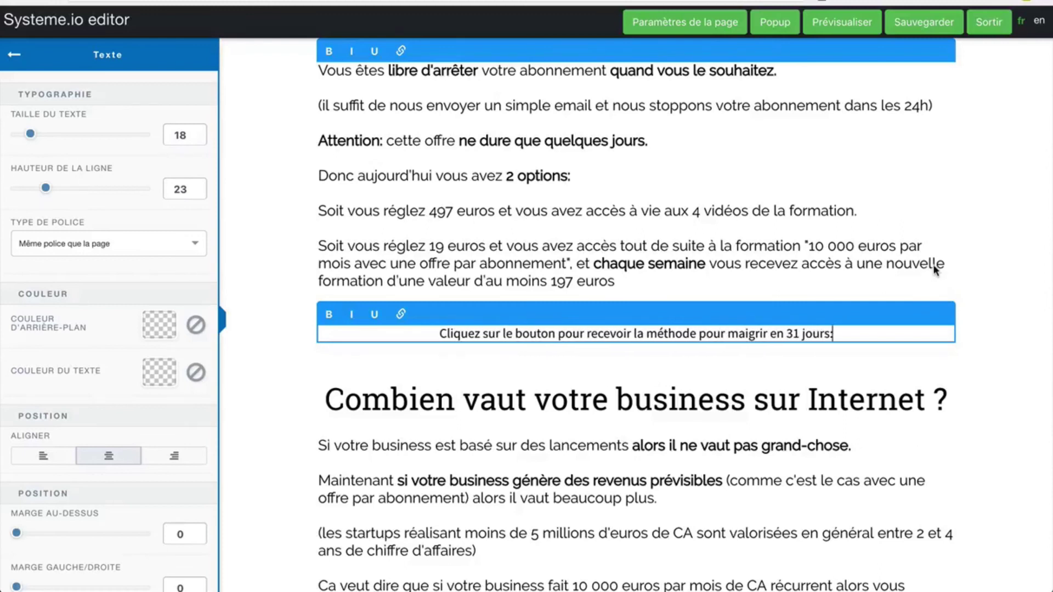
left_click(1005, 270)
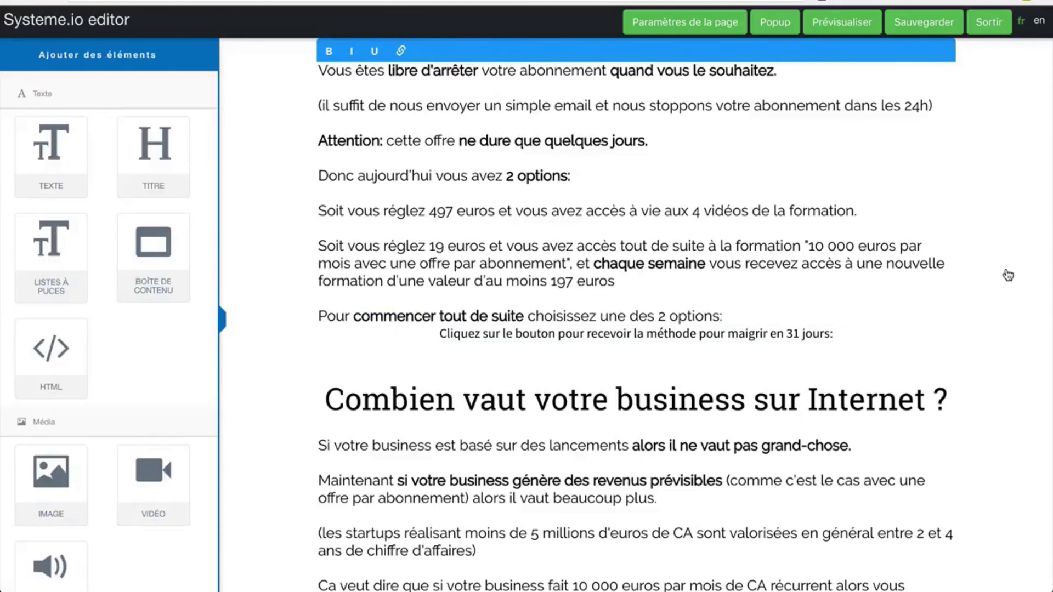
Set the new text element's top margin to 19 and its line height to 61
left_click(710, 337)
scroll(110, 460, "down", 2)
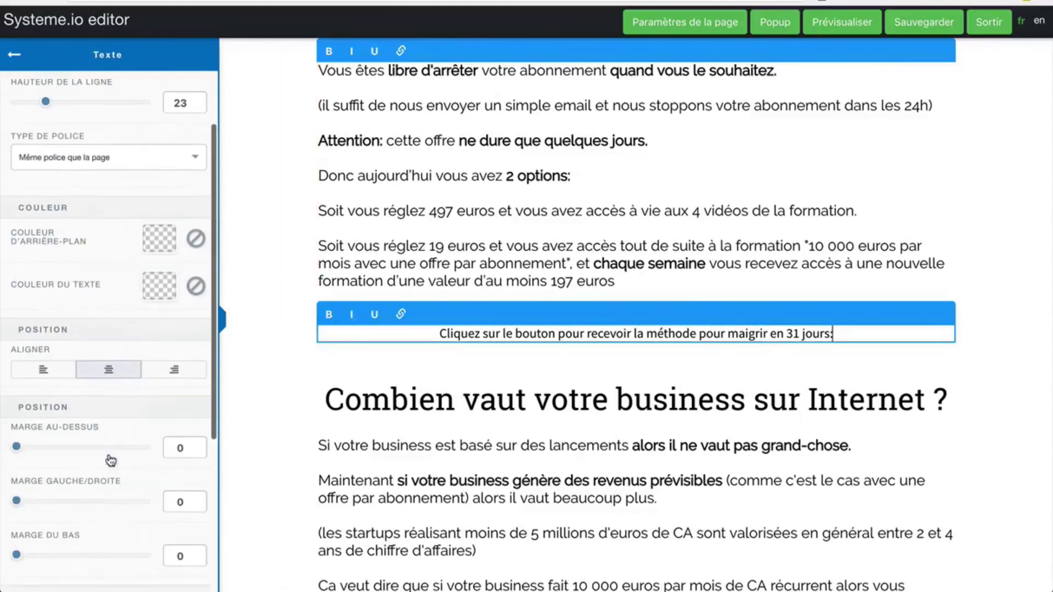
left_click(18, 424)
left_click_drag(20, 425, 28, 425)
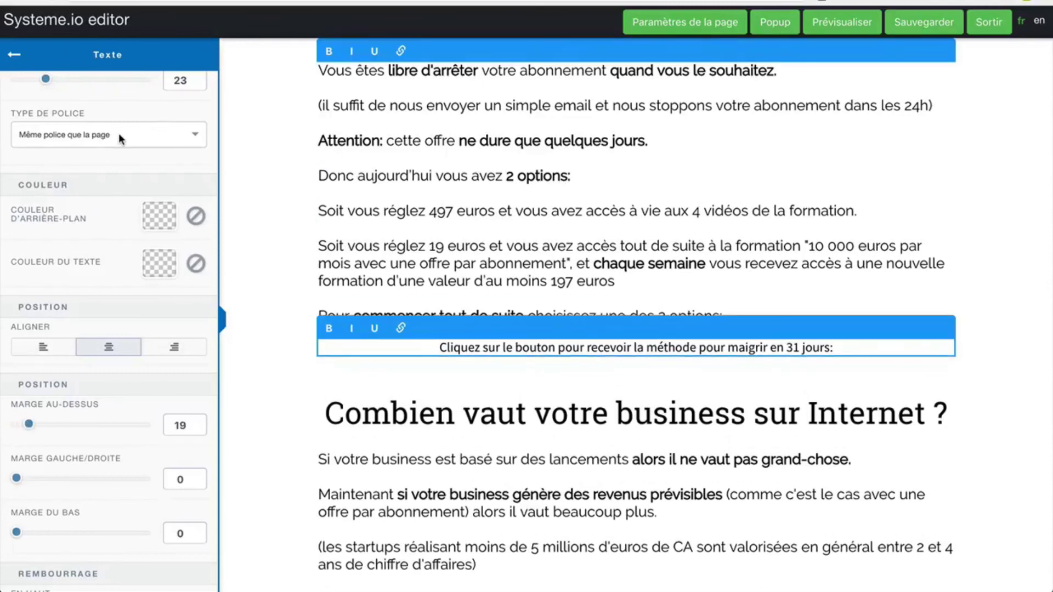
left_click_drag(46, 81, 96, 83)
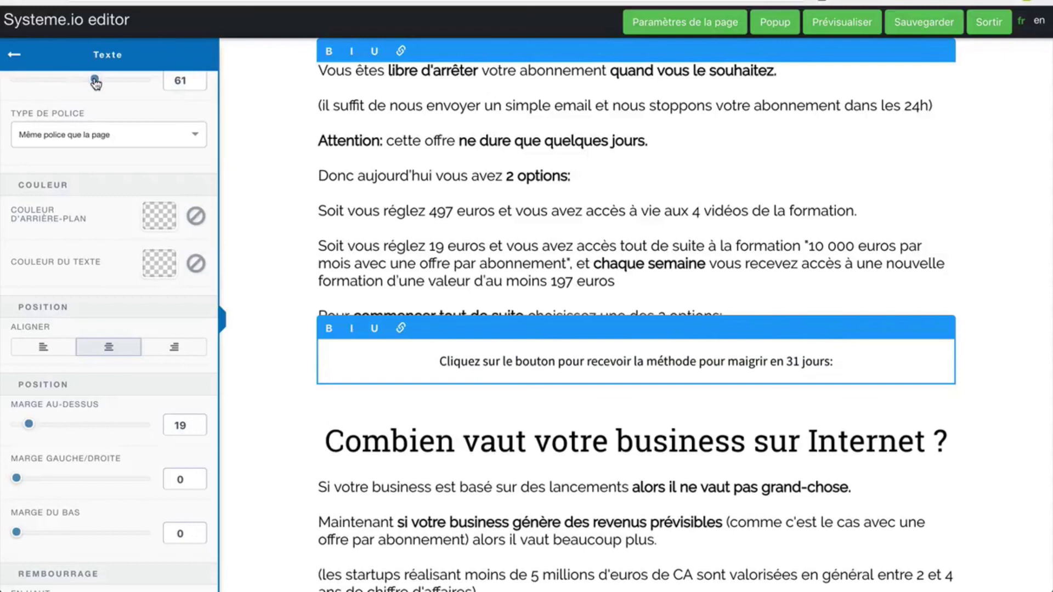
scroll(76, 282, "down", 3)
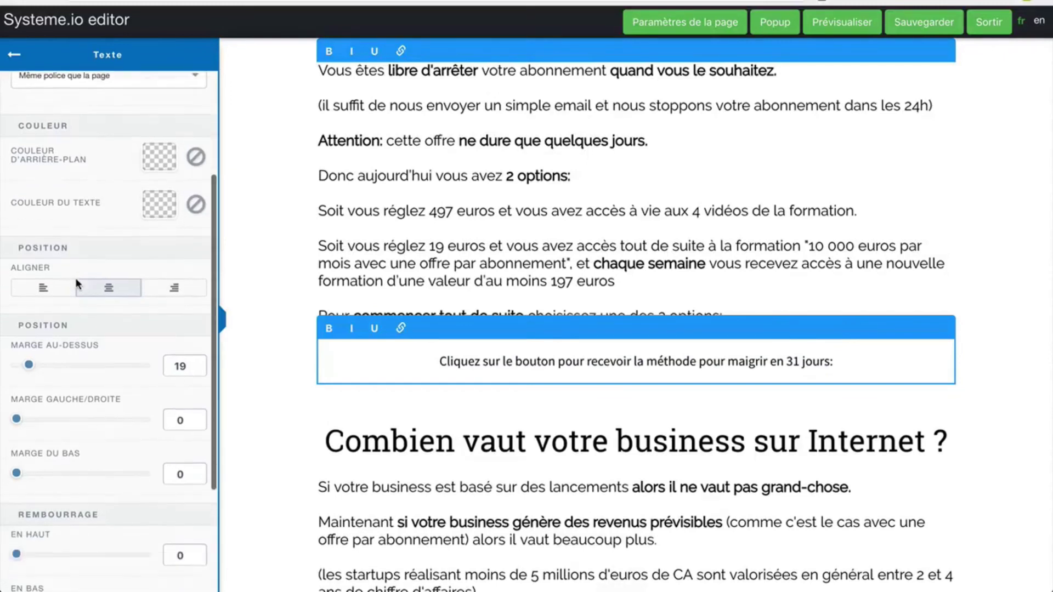
Add a button element between the new text line and the heading "Combien vaut votre business sur Internet ?"
left_click(14, 55)
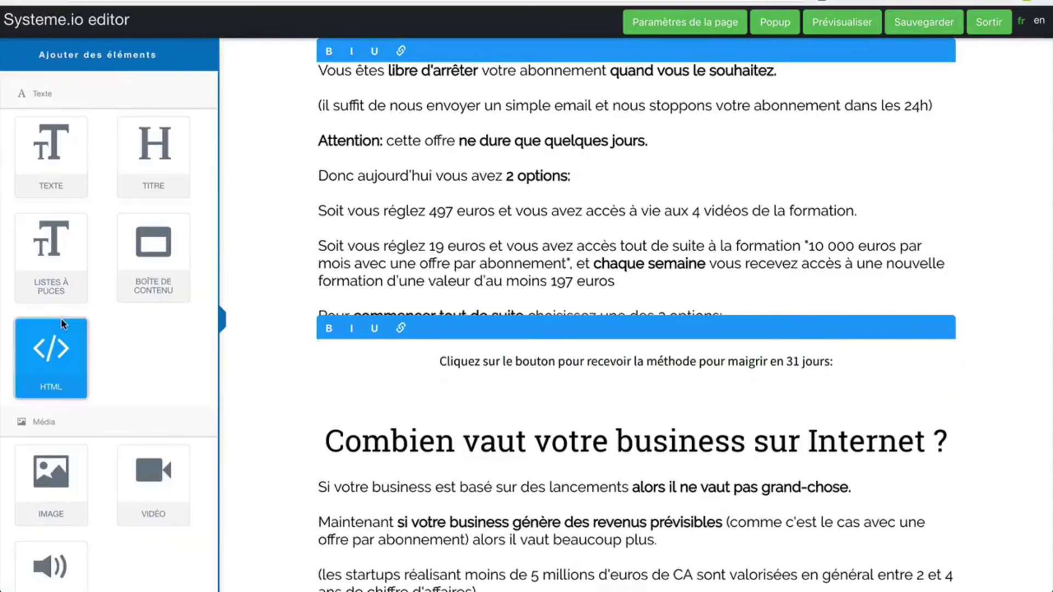
scroll(52, 482, "down", 8)
scroll(53, 480, "down", 3)
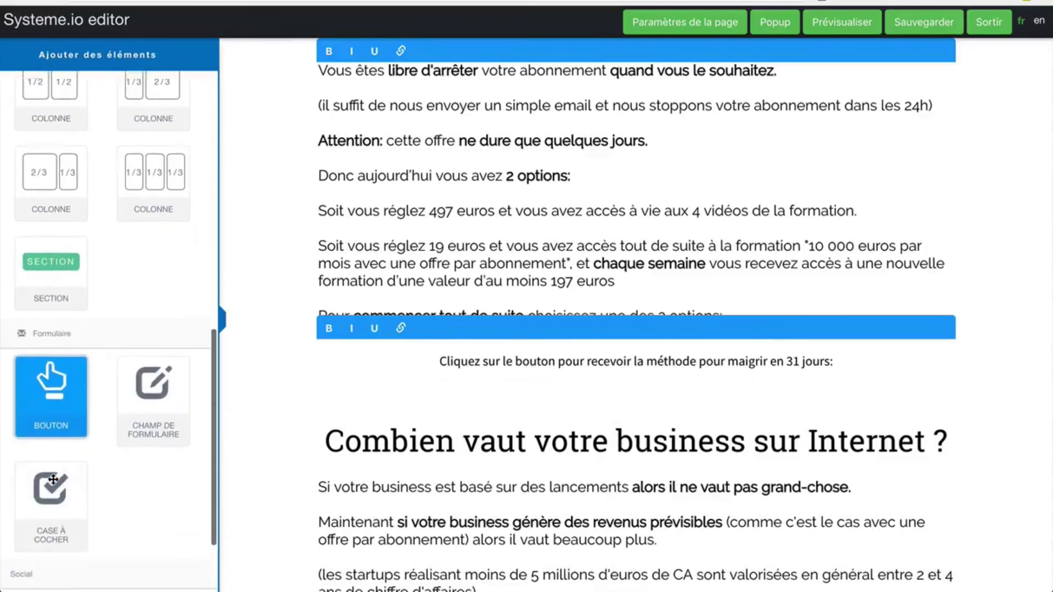
scroll(70, 407, "down", 3)
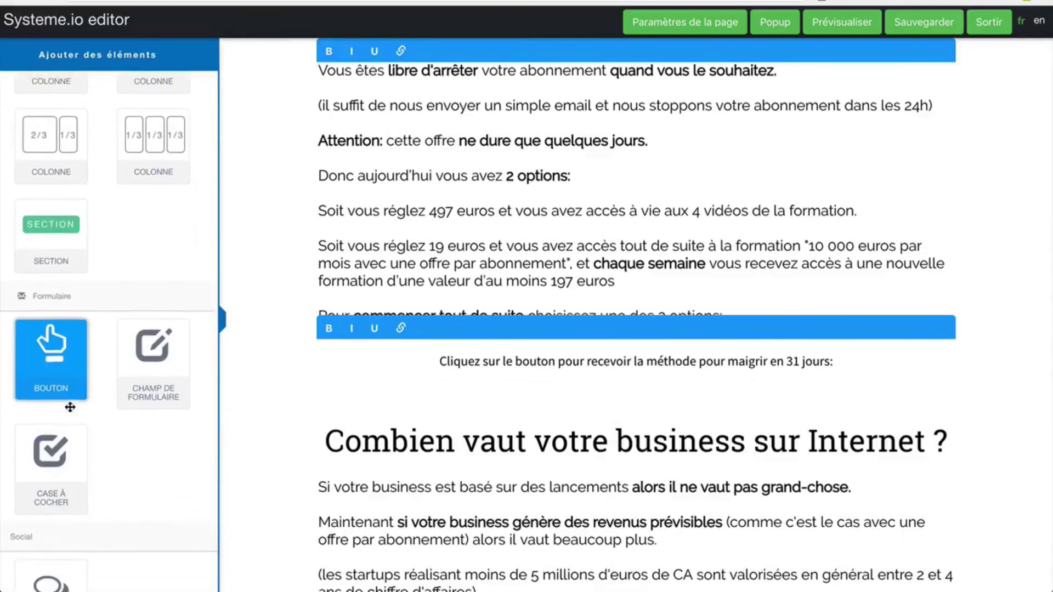
left_click_drag(65, 287, 548, 394)
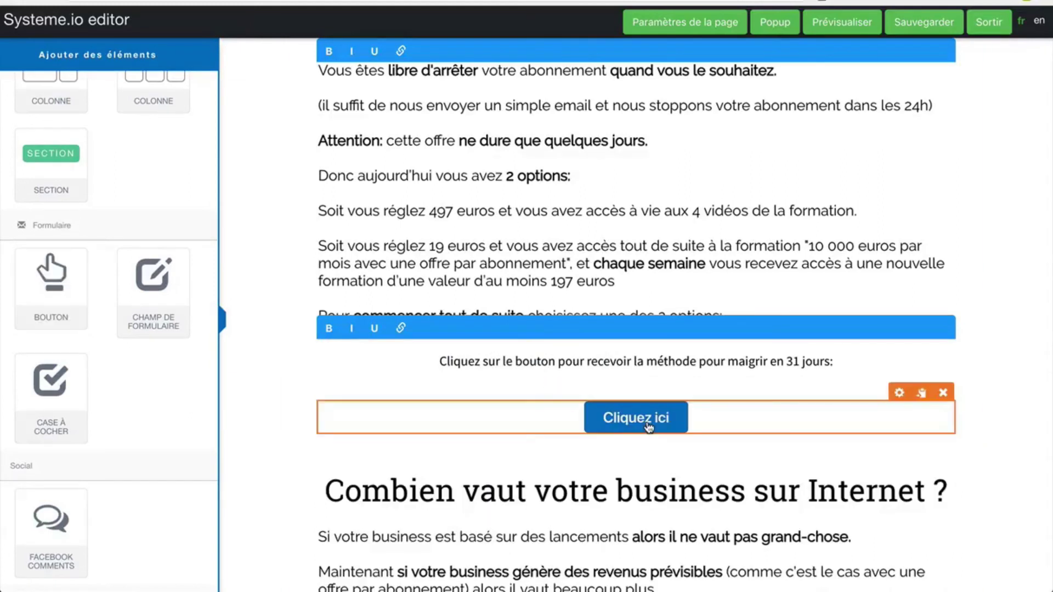
Change the new button's background color to orange F5A623
left_click(649, 426)
scroll(100, 485, "down", 3)
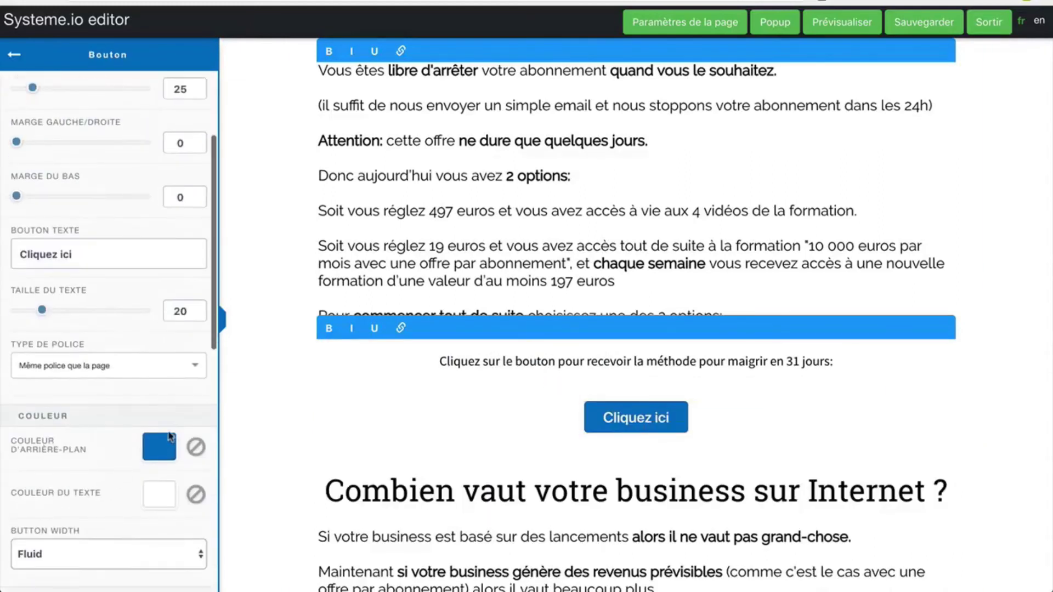
left_click(150, 456)
scroll(176, 518, "down", 3)
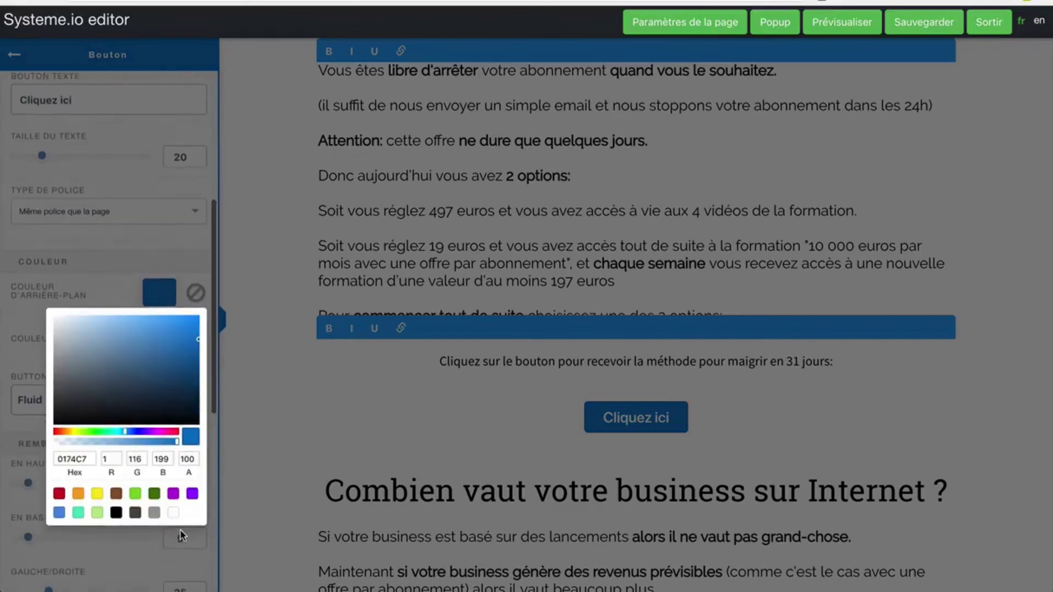
left_click(78, 493)
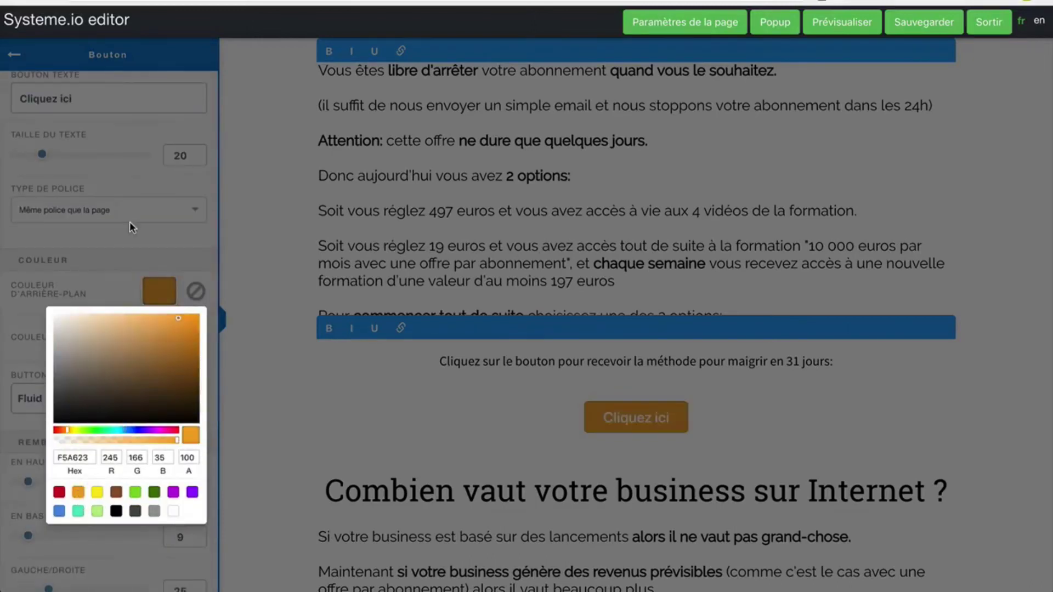
Set the button text to "Cliquez ici pour télécharger la méthode" with a text size of 43
left_click(103, 112)
type("pour télécharger ")
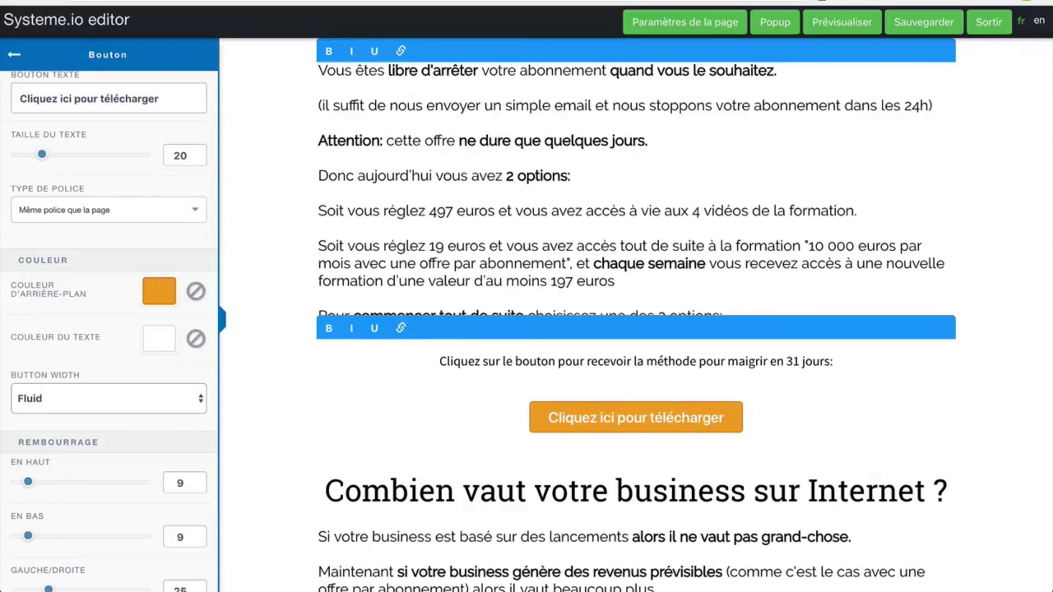
type("la méthode")
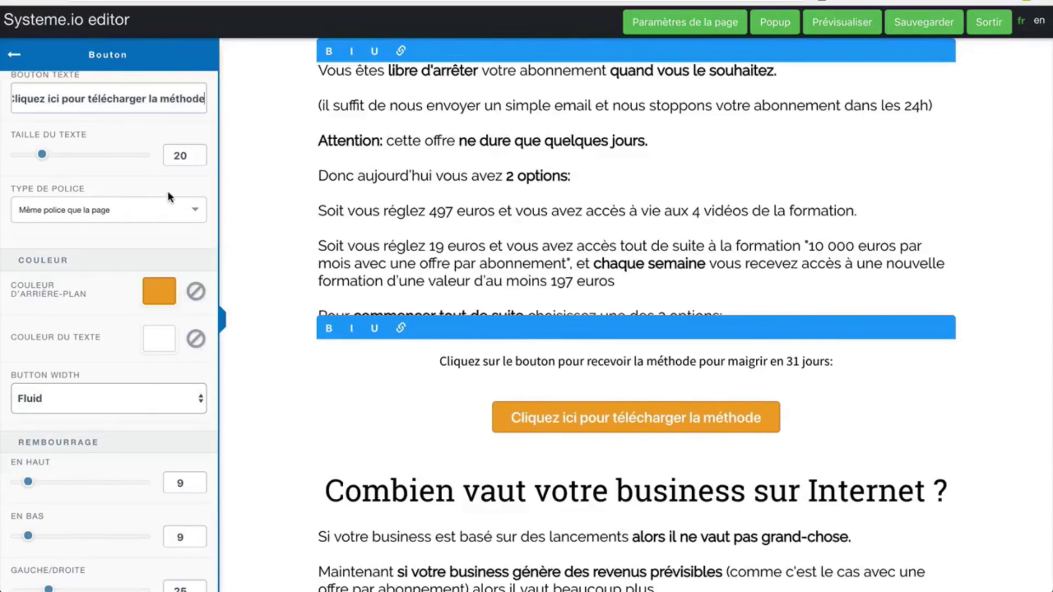
left_click_drag(43, 154, 72, 159)
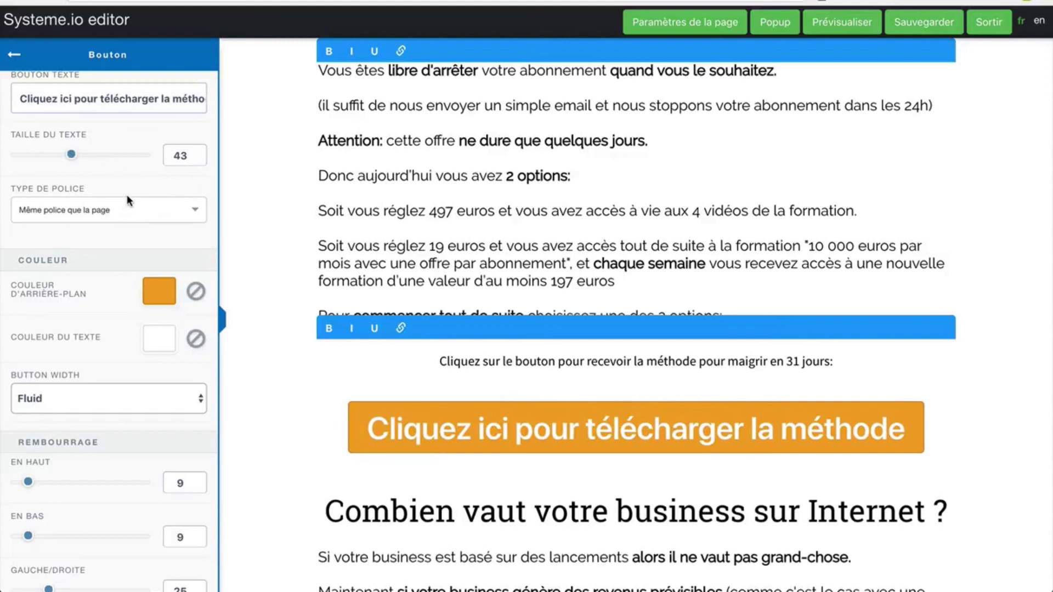
scroll(127, 195, "up", 6)
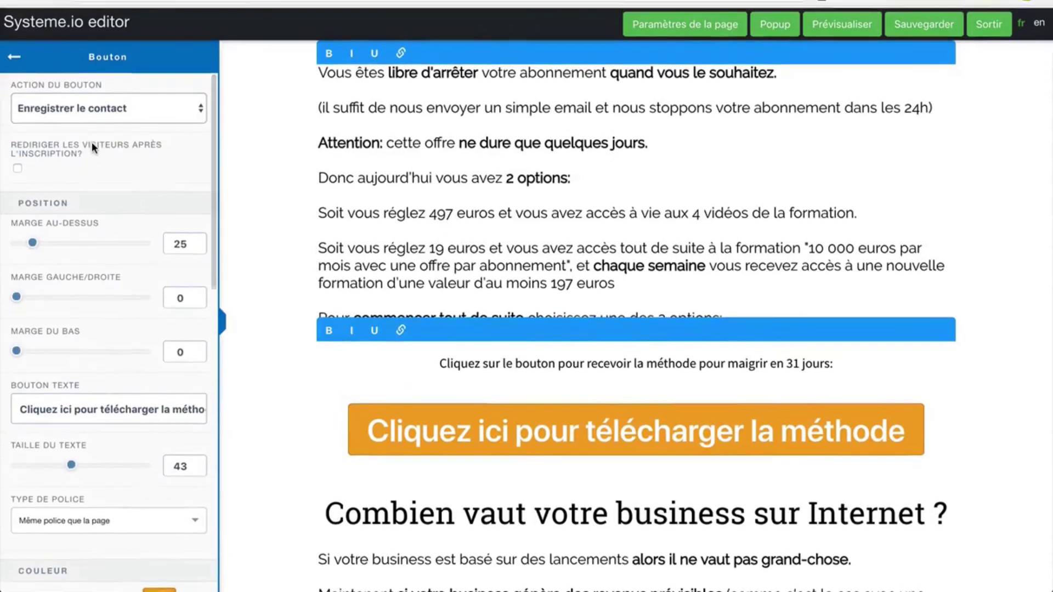
Make the orange button redirect to a page, using the copied order page URL ending in secure/709/main-offer
left_click(109, 108)
left_click(118, 138)
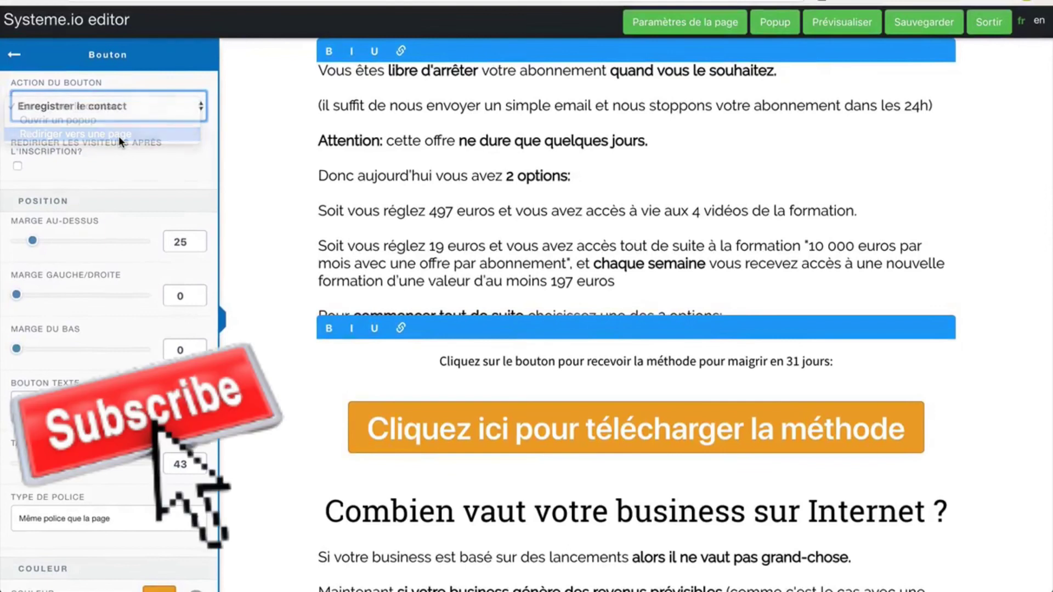
left_click(86, 166)
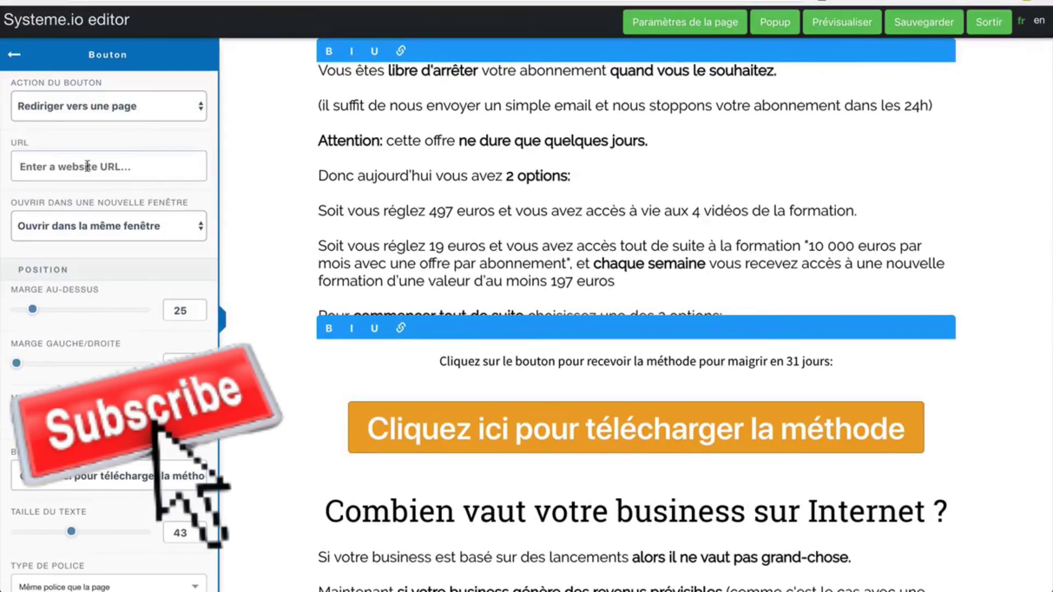
key("super+v")
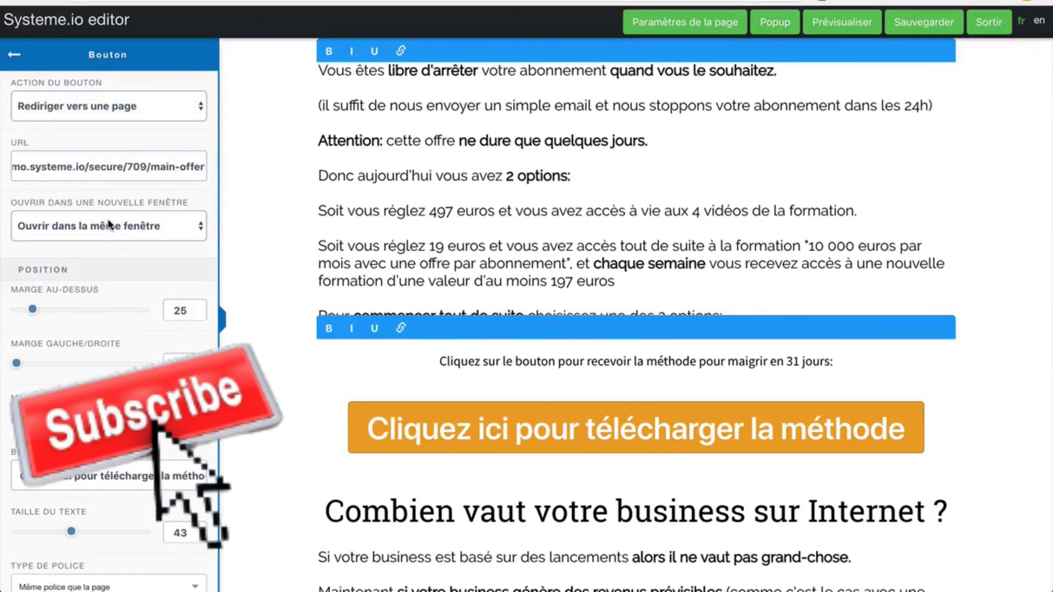
Save the sales page and leave the page editor
left_click(964, 179)
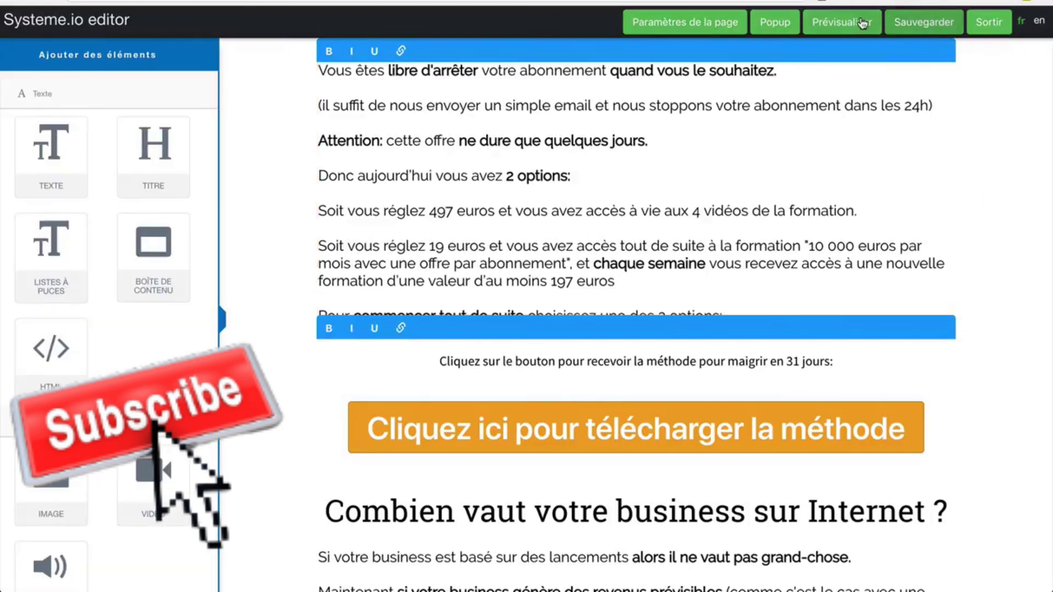
left_click(921, 23)
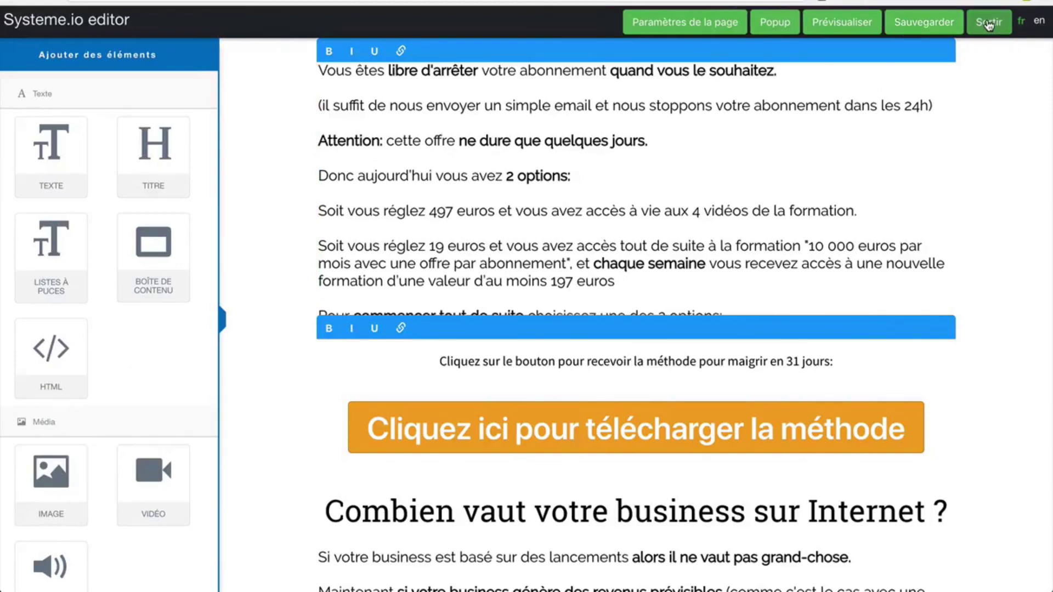
left_click(989, 23)
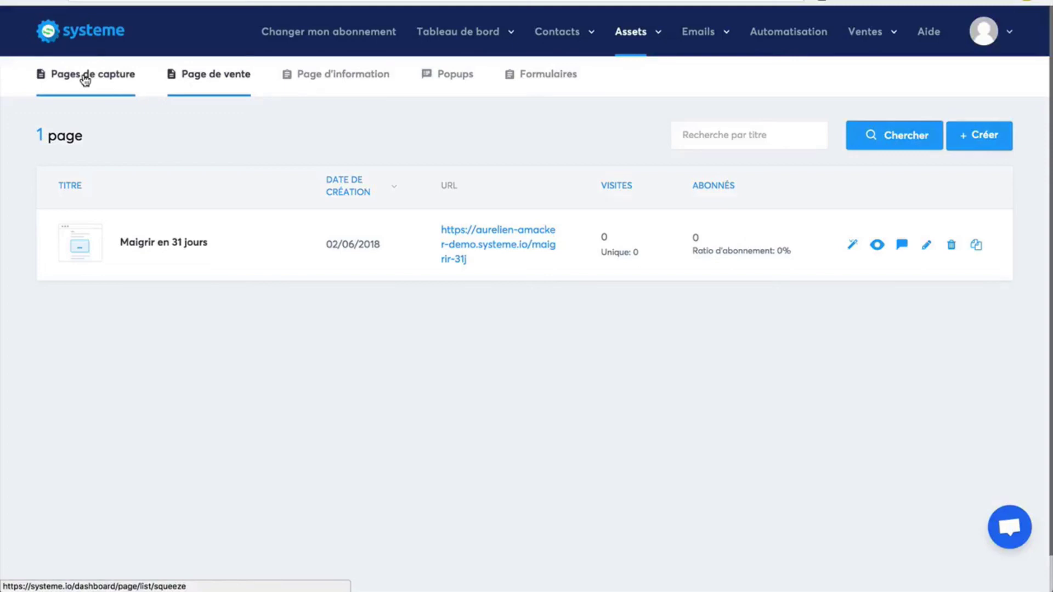
Copy the URL of the capture page "Téléchargez le guide gratuit" from the list of capture pages
left_click(85, 80)
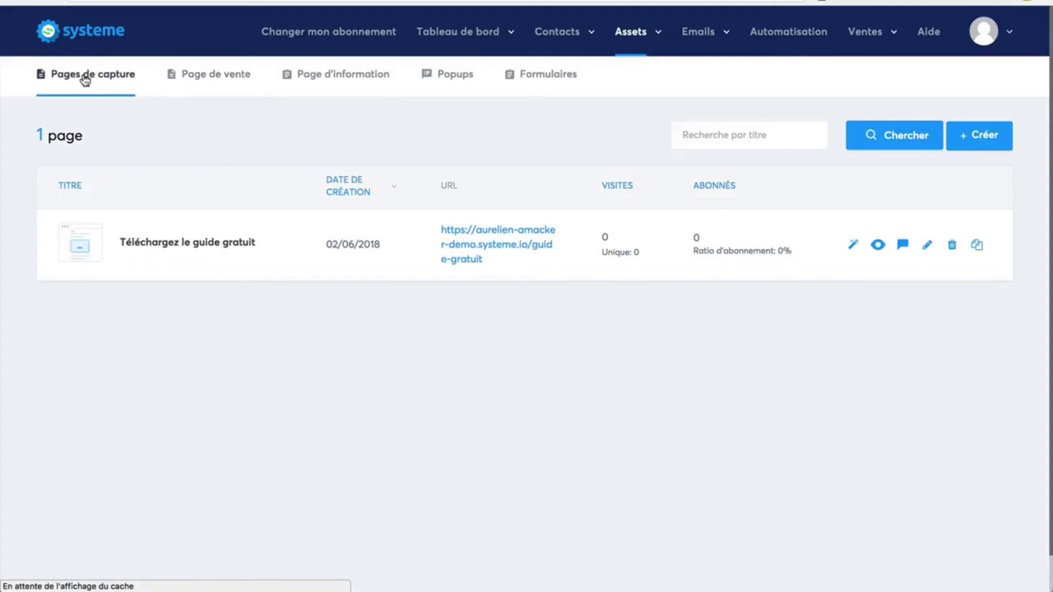
right_click(503, 233)
left_click(522, 299)
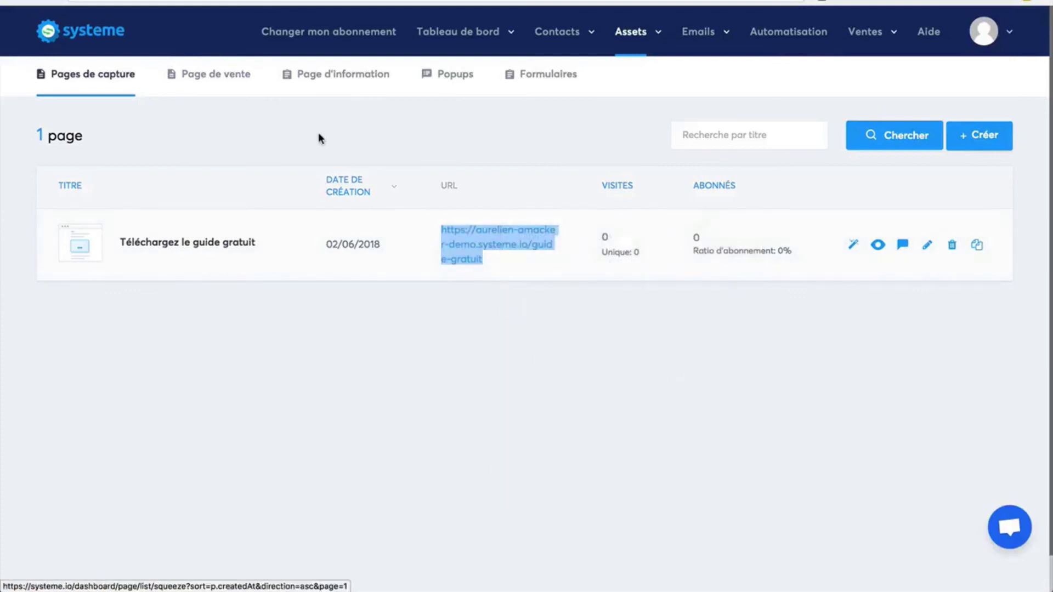
left_click(317, 134)
Open the copied capture page URL in a private browsing window
left_click(107, 0)
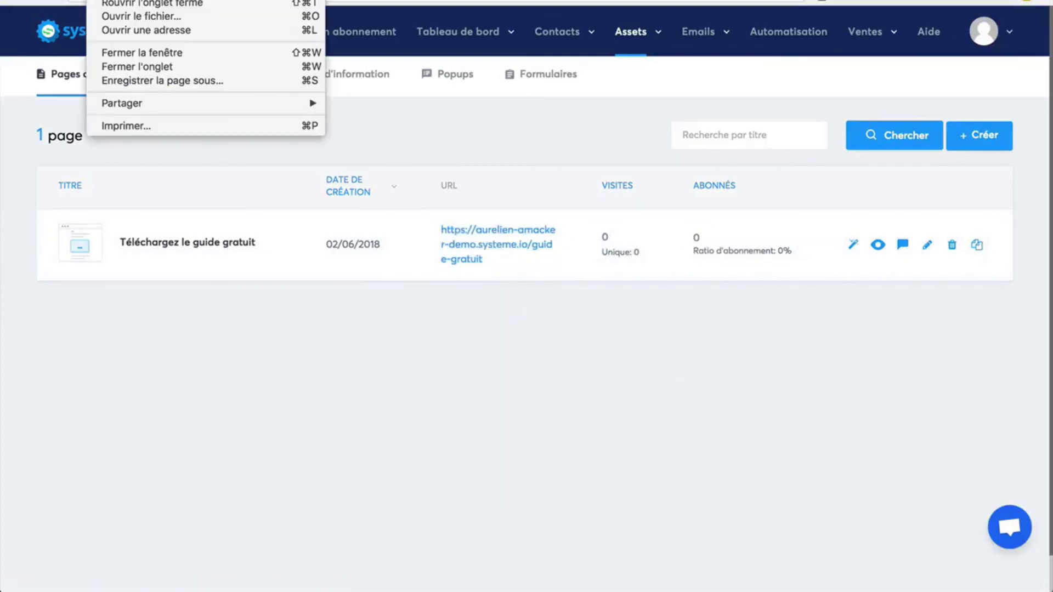
left_click(164, 0)
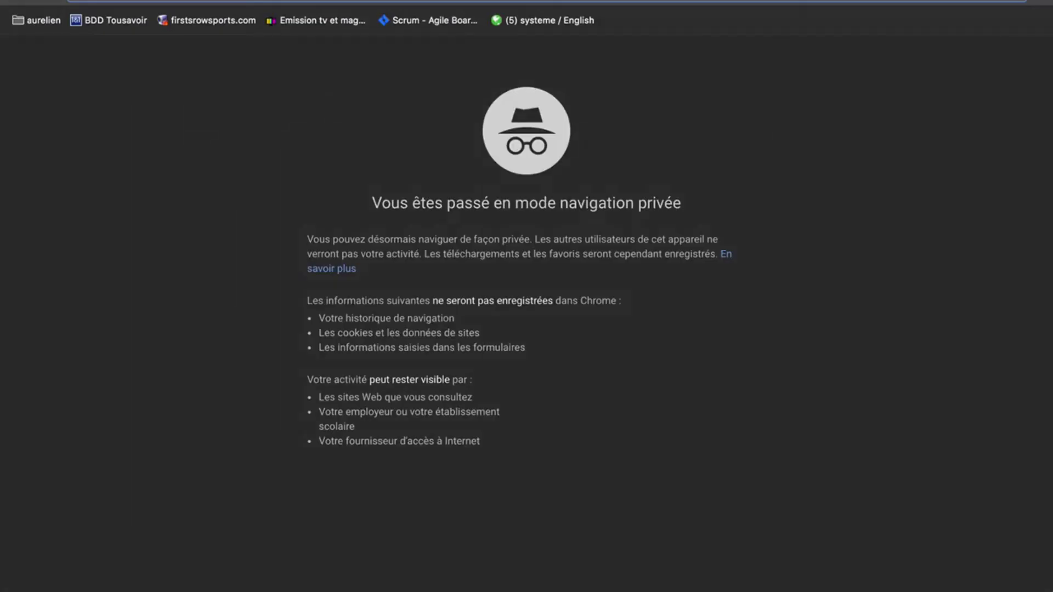
key("super+v")
key("Return")
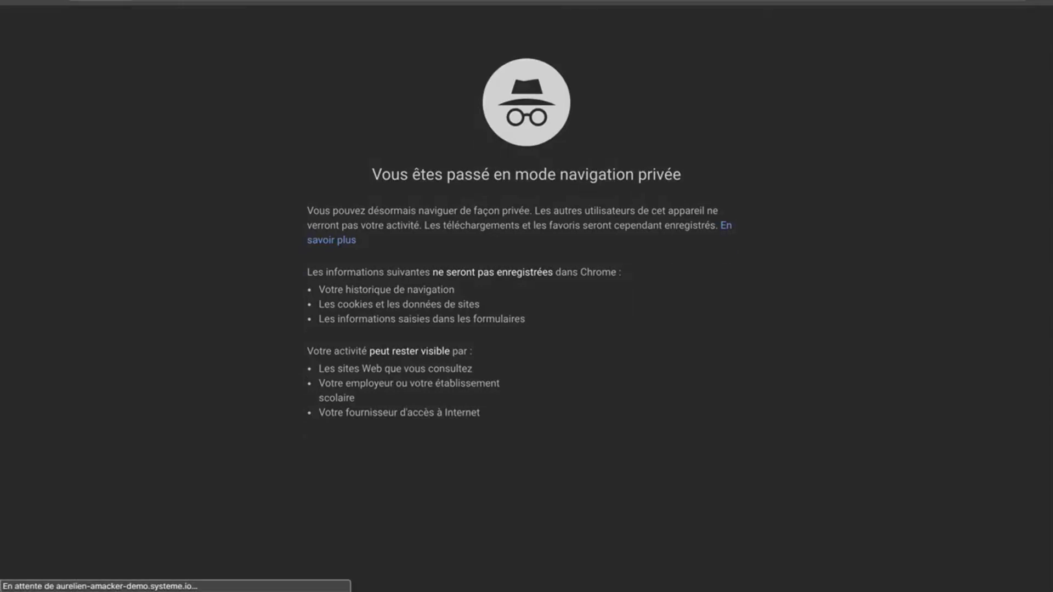
Sign up on the capture page with a test e-mail address to reach the sales page
left_click(461, 245)
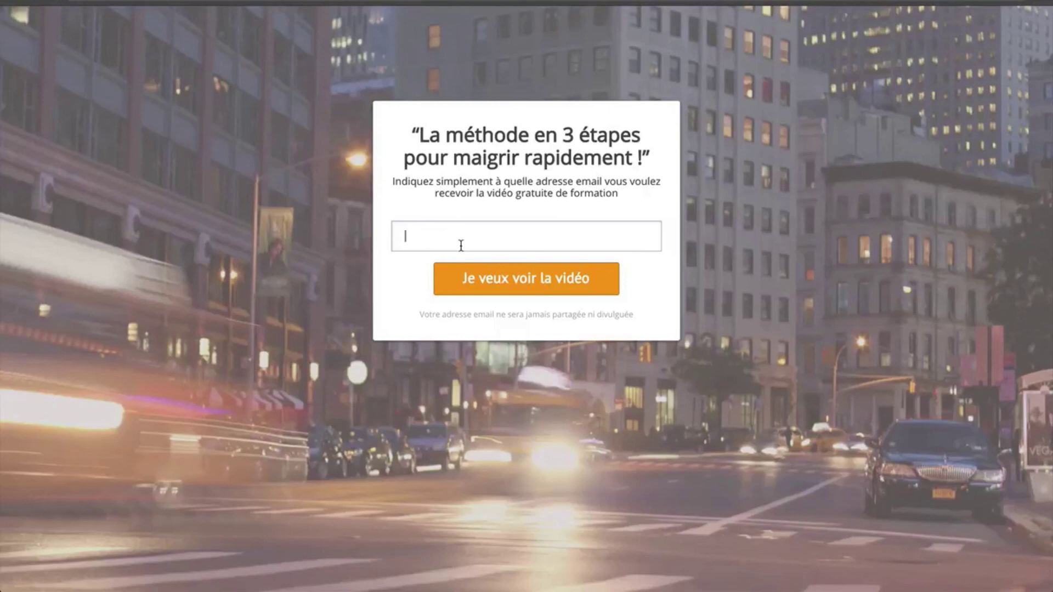
type("test@gmail.com")
left_click(519, 289)
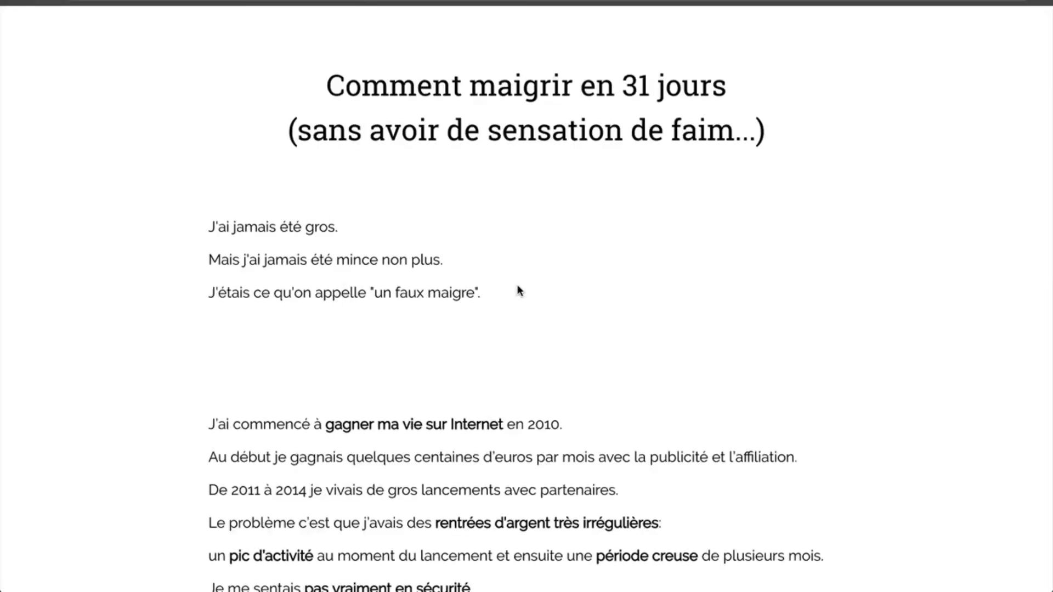
Follow the sales page's "Cliquez ici pour télécharger la méthode" button to the order form and review its fields and price summary
scroll(773, 310, "down", 7)
scroll(772, 312, "down", 20)
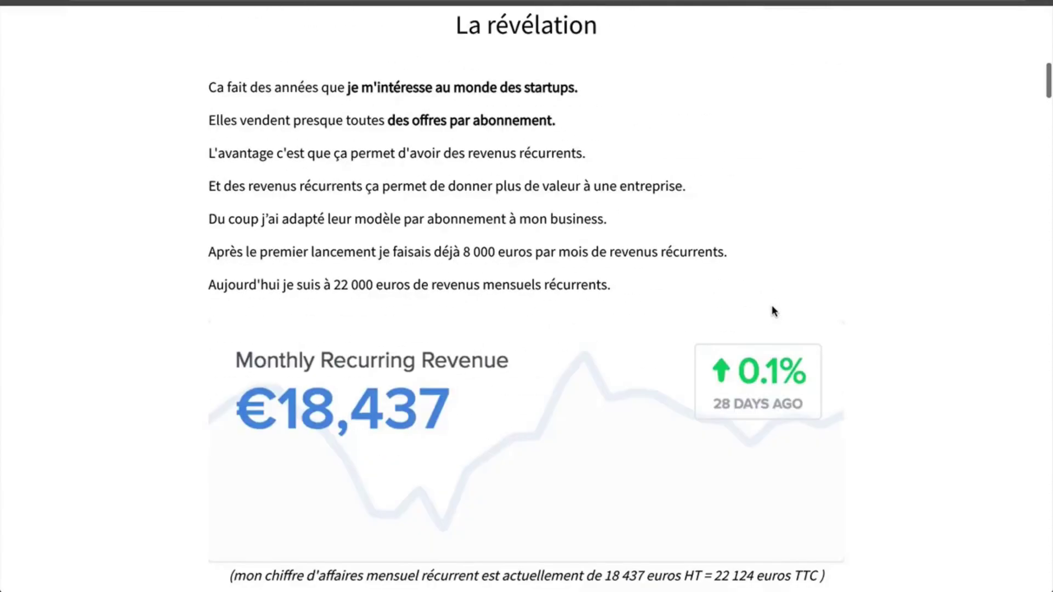
scroll(772, 307, "down", 20)
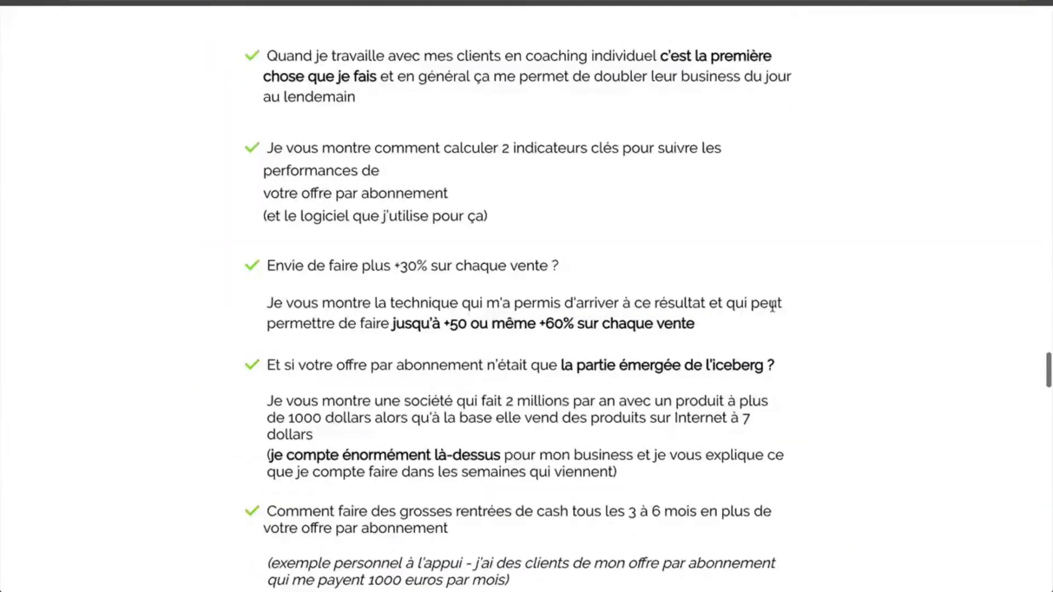
scroll(772, 307, "down", 16)
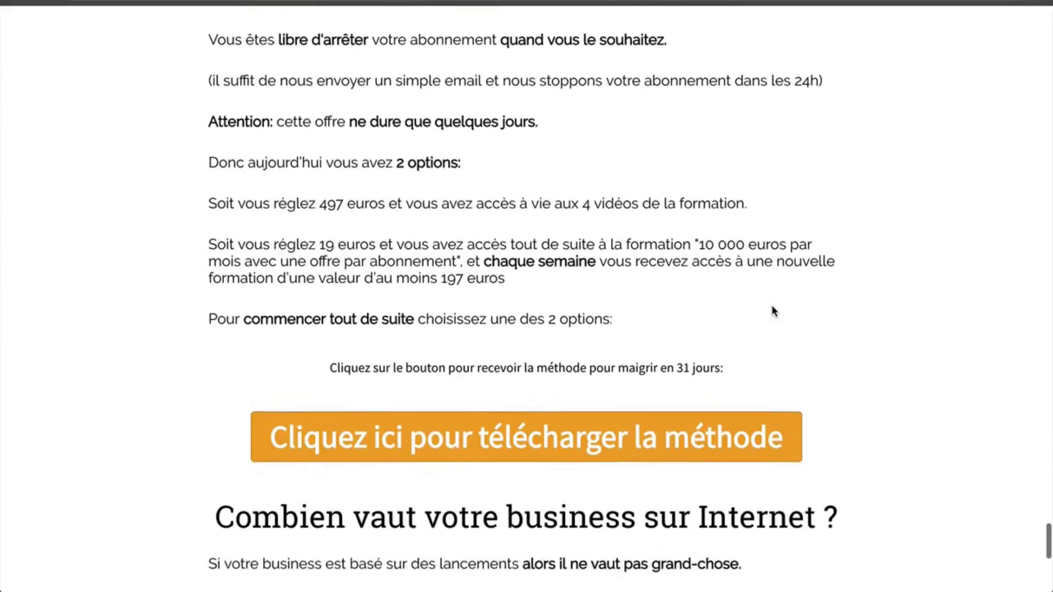
left_click(455, 261)
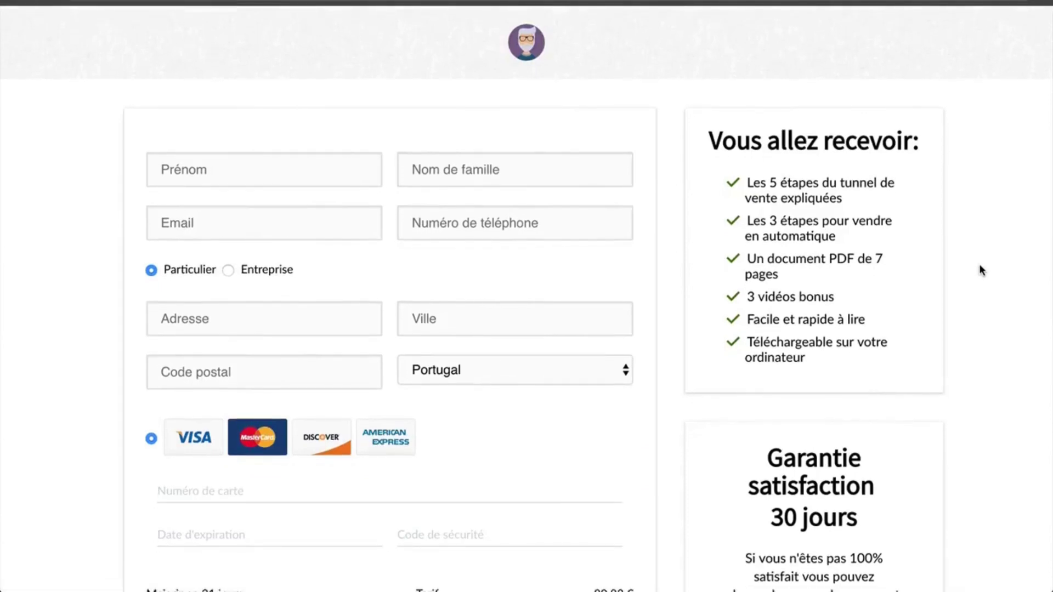
scroll(978, 265, "down", 8)
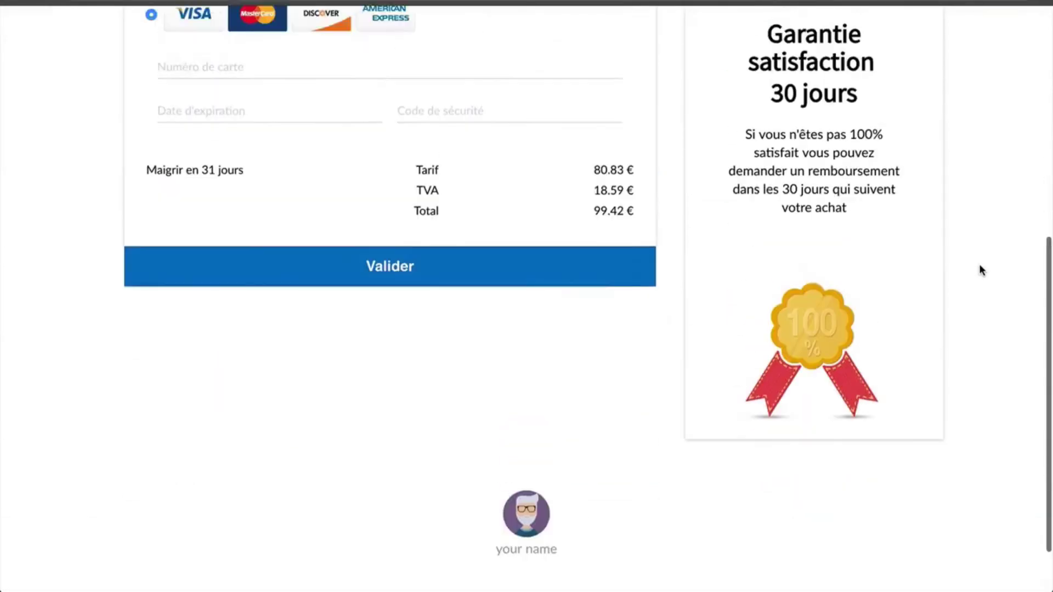
scroll(498, 376, "up", 3)
scroll(733, 268, "up", 5)
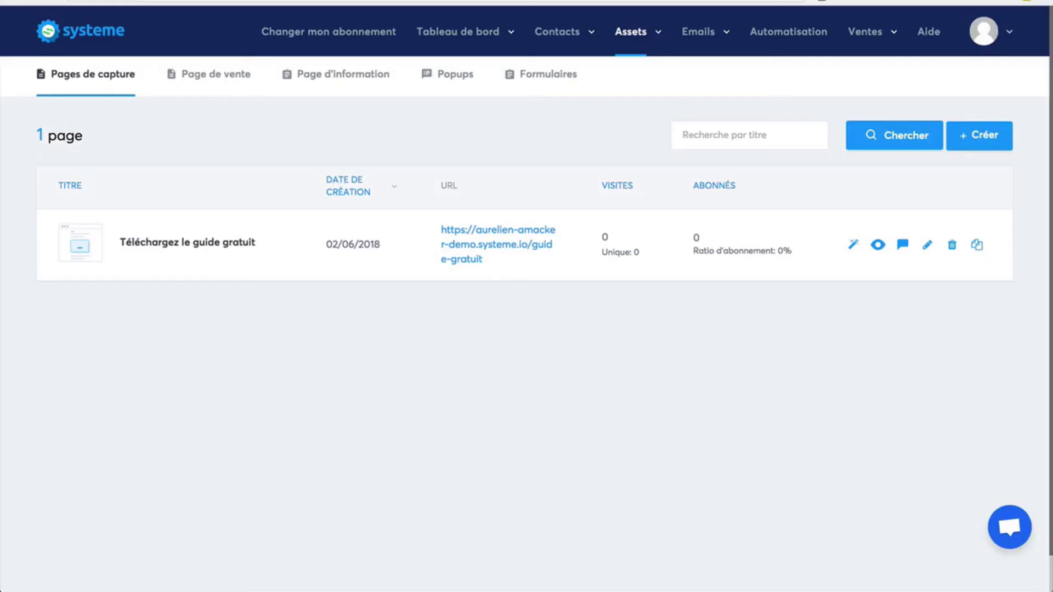
Return to the Systeme.io dashboard to check the new contacts, and open the contact list
left_click(68, 31)
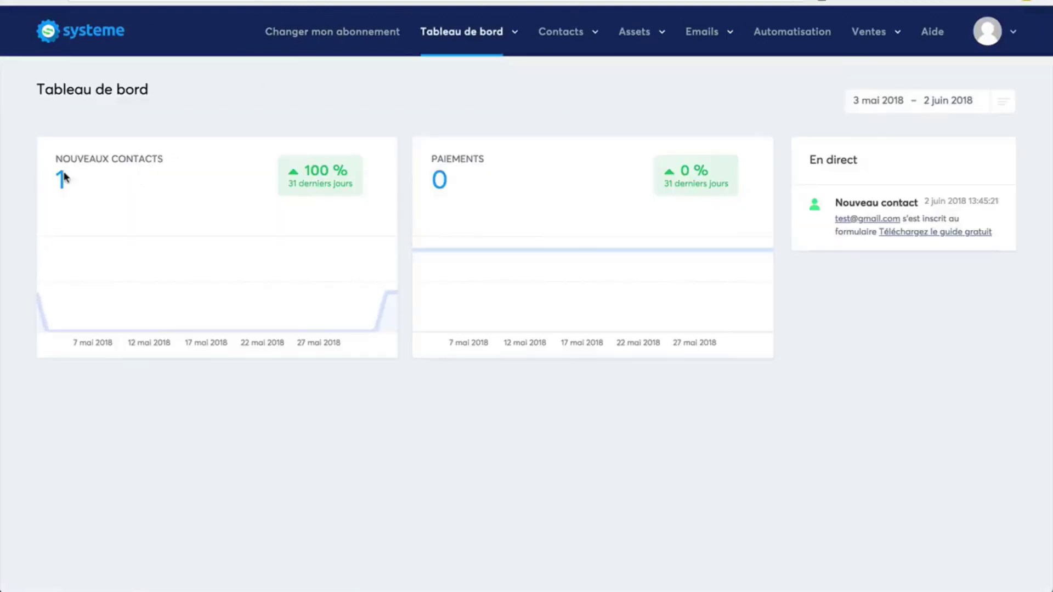
left_click(571, 34)
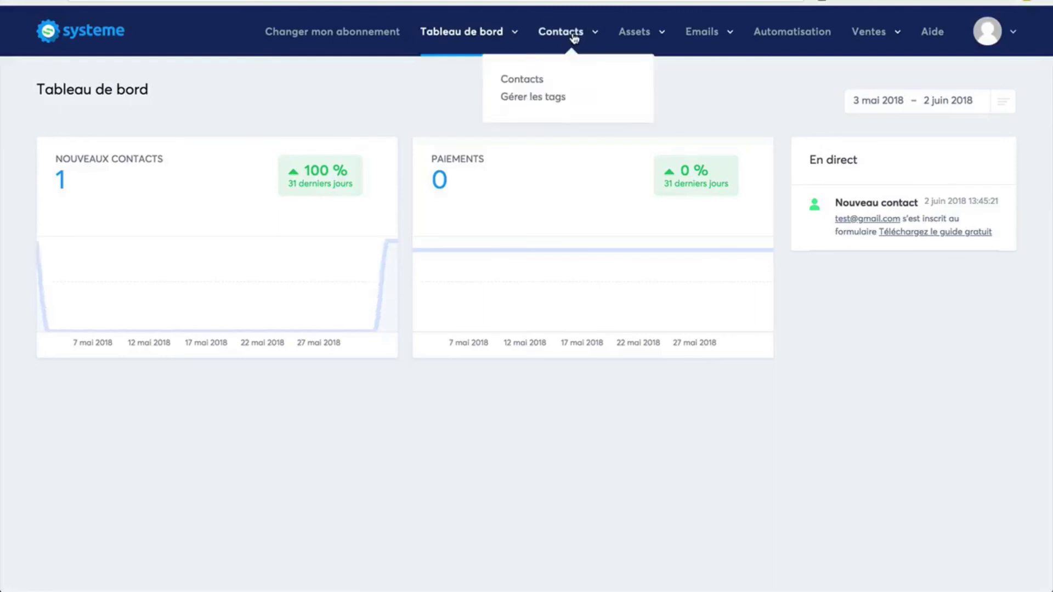
left_click(527, 82)
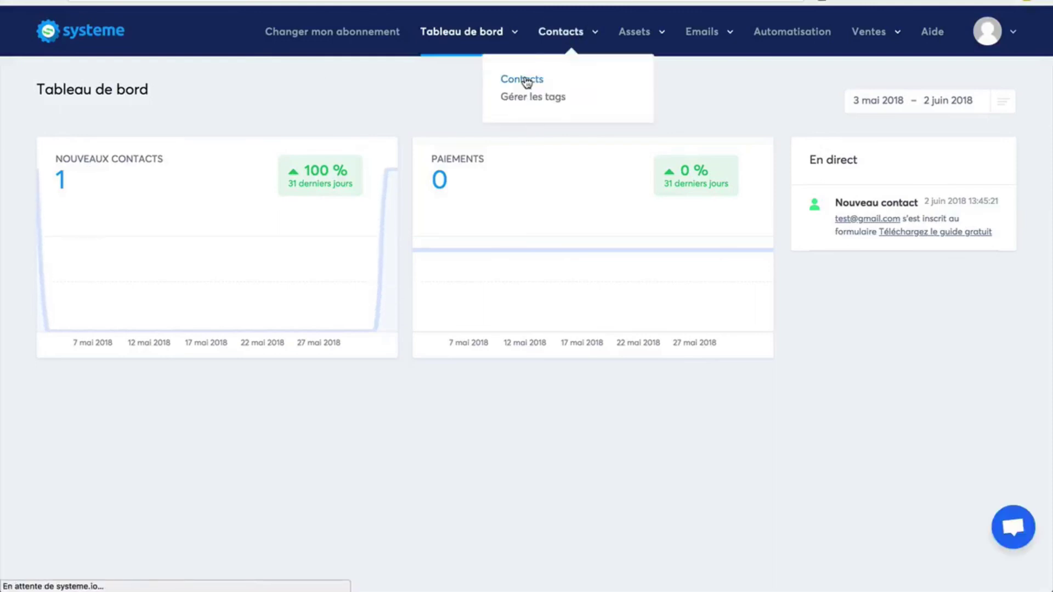